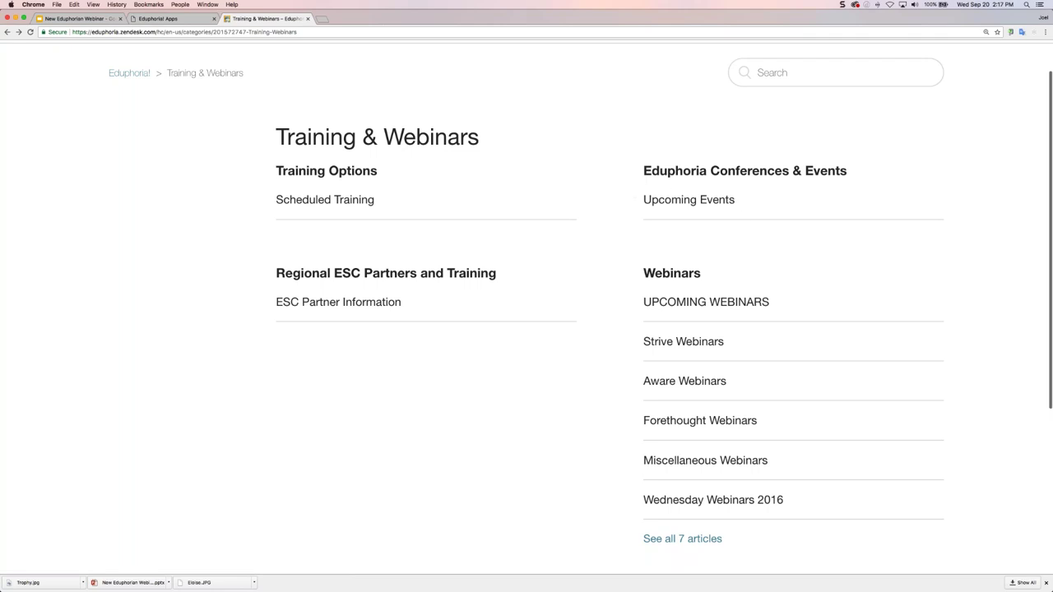
Present the New Eduphorian Webinar deck full screen and advance to slide 10, Eduphoria Management
click(93, 19)
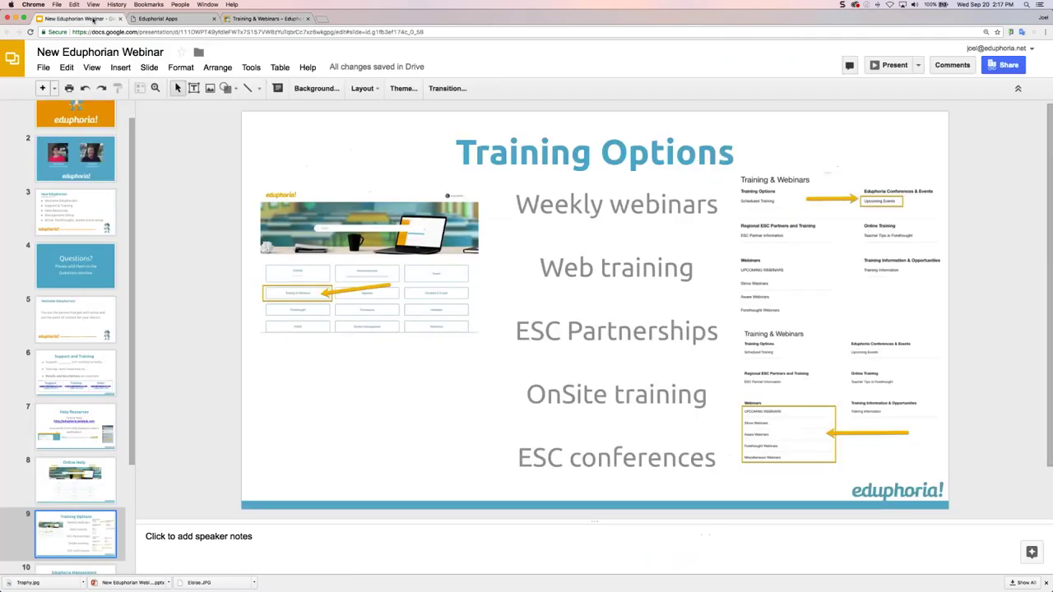
click(875, 66)
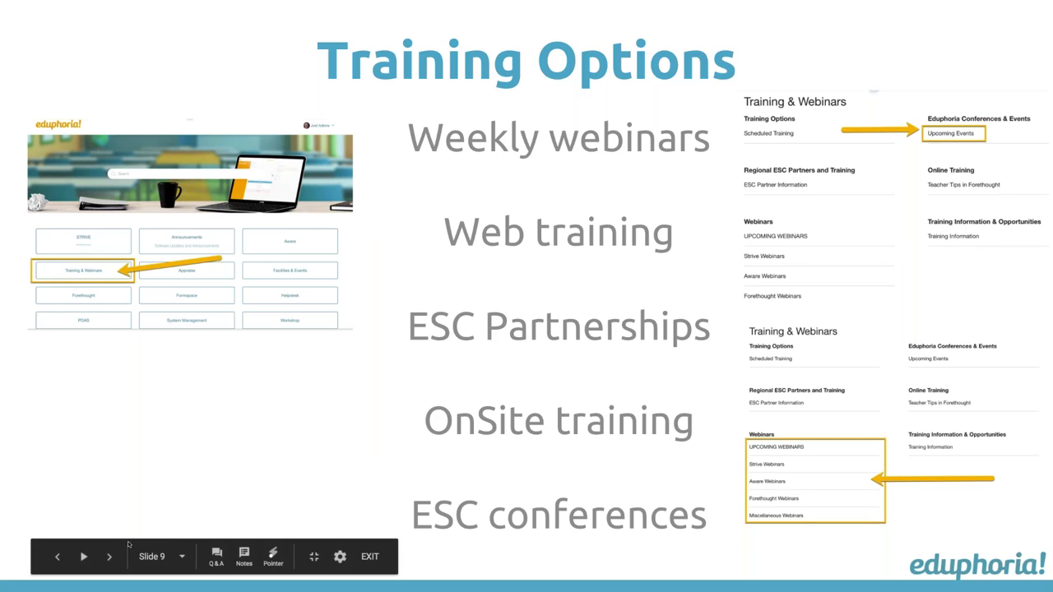
click(110, 557)
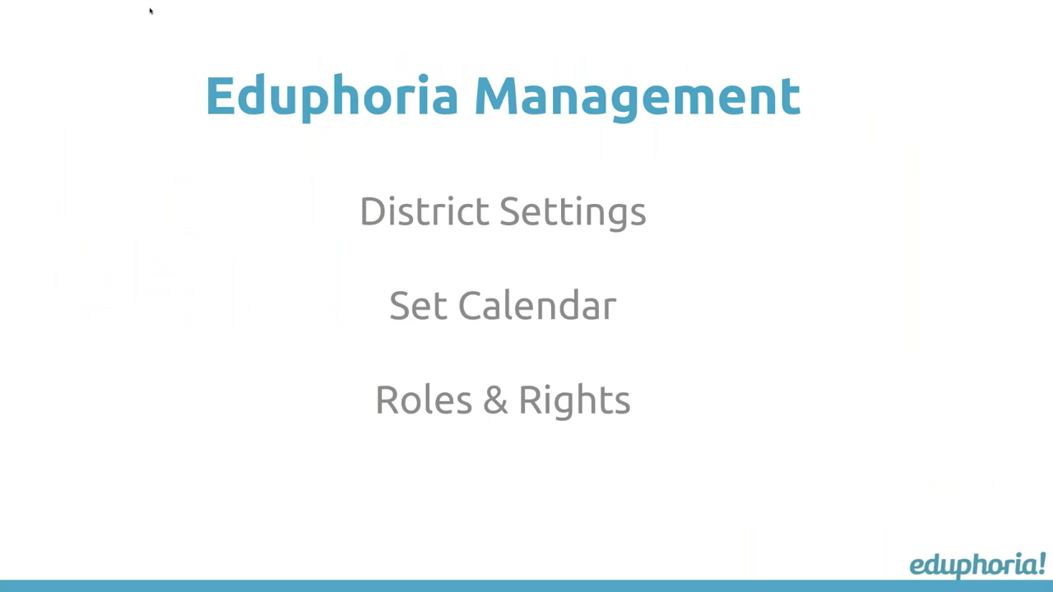
Exit the full-screen slideshow to get back to the Eduphoria Web Manager users page
key(Escape)
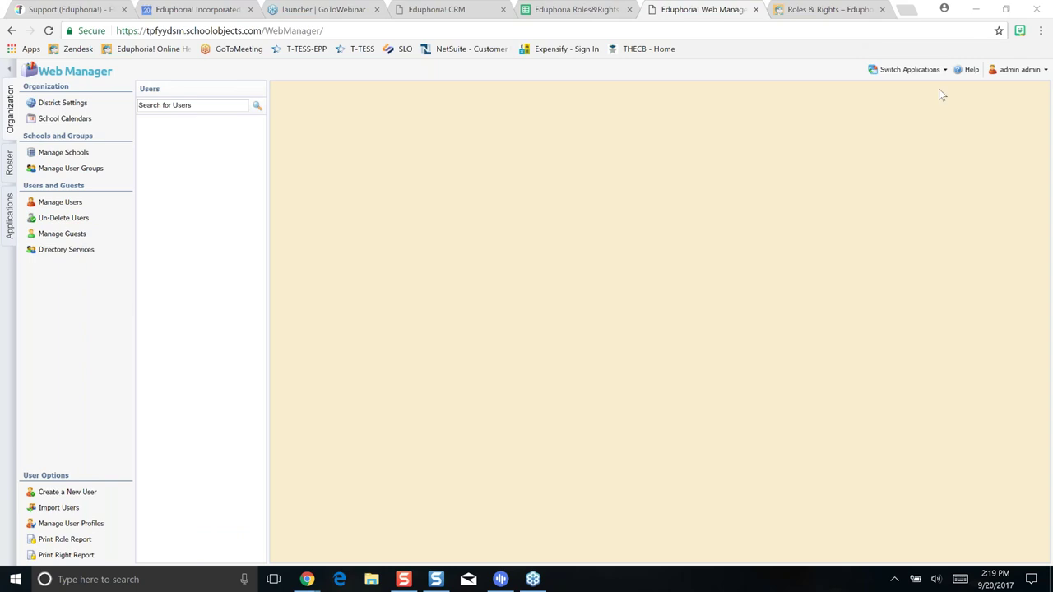
Go to the Eduphoria Applications Home page and scroll through the application tiles
click(905, 70)
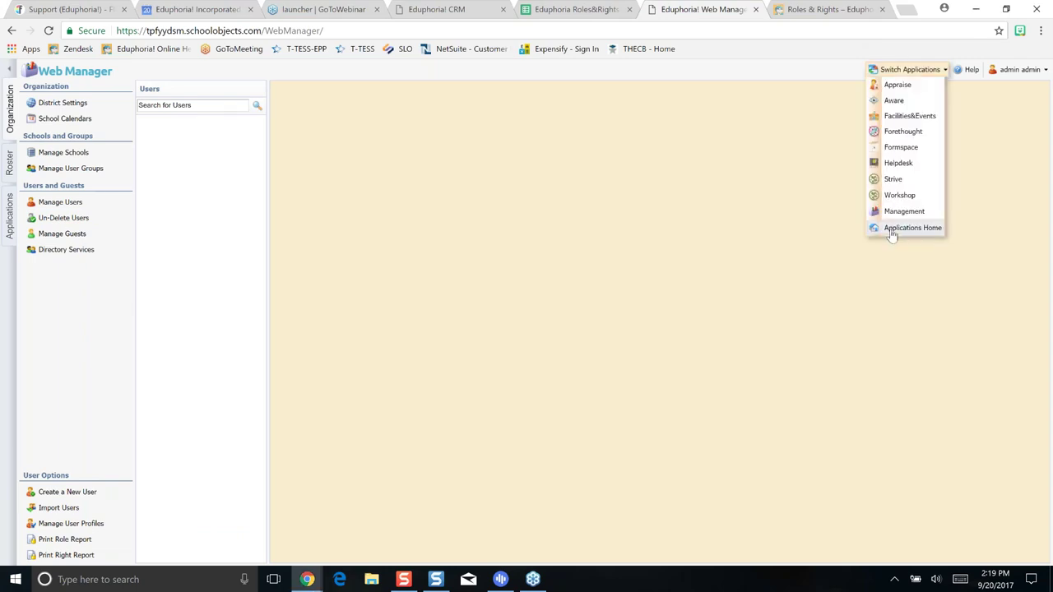
click(892, 231)
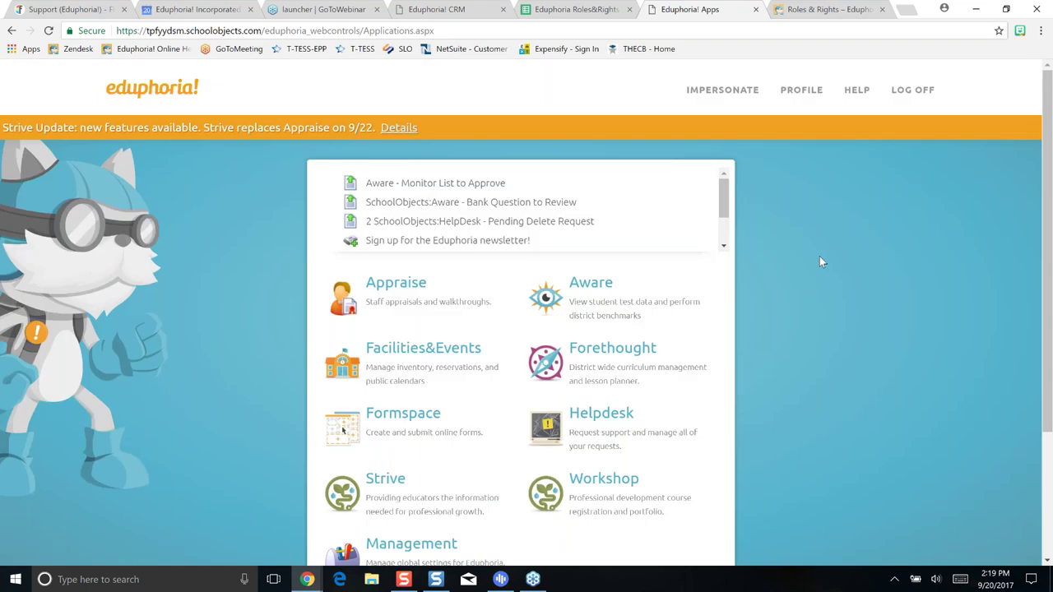
scroll(819, 256, down, 1)
scroll(815, 252, down, 1)
scroll(815, 253, up, 1)
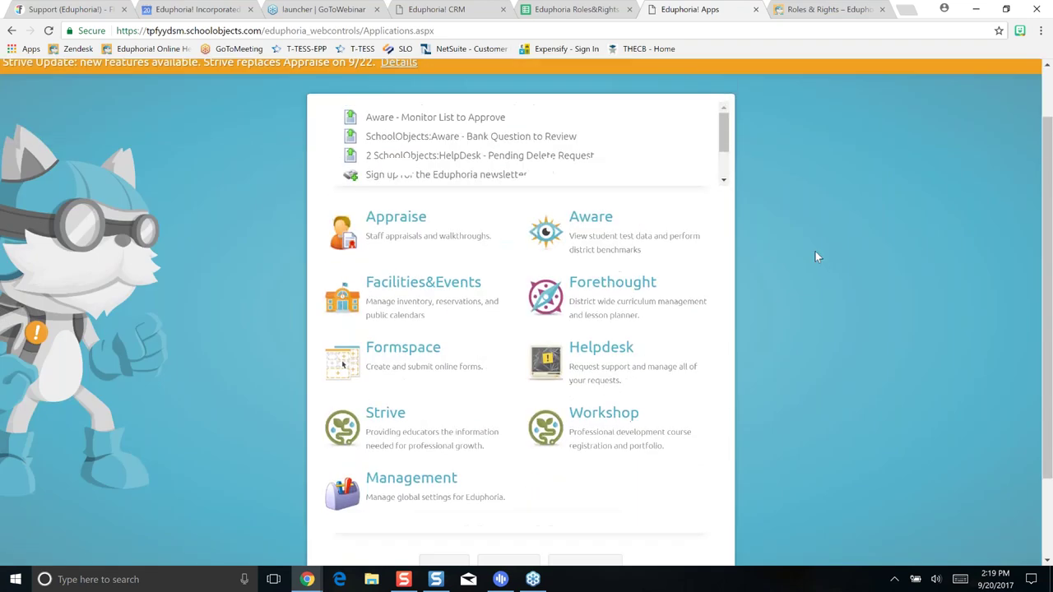
scroll(815, 253, up, 1)
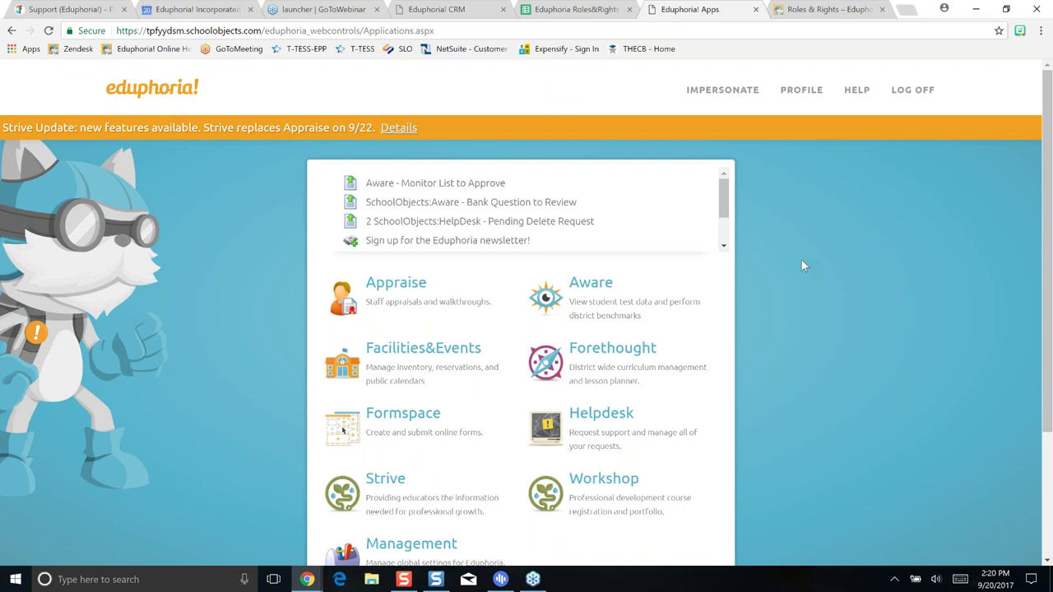
scroll(802, 263, down, 3)
Open Management's School Calendars, expand the 2017-18 and 2016-17 layouts, then collapse 2016-17
click(419, 423)
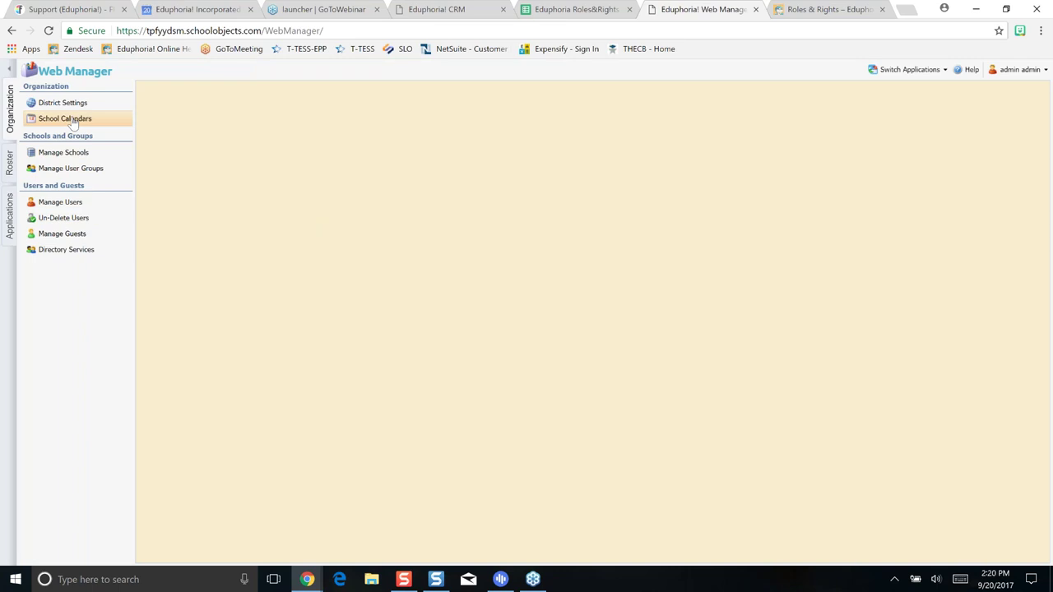
click(73, 120)
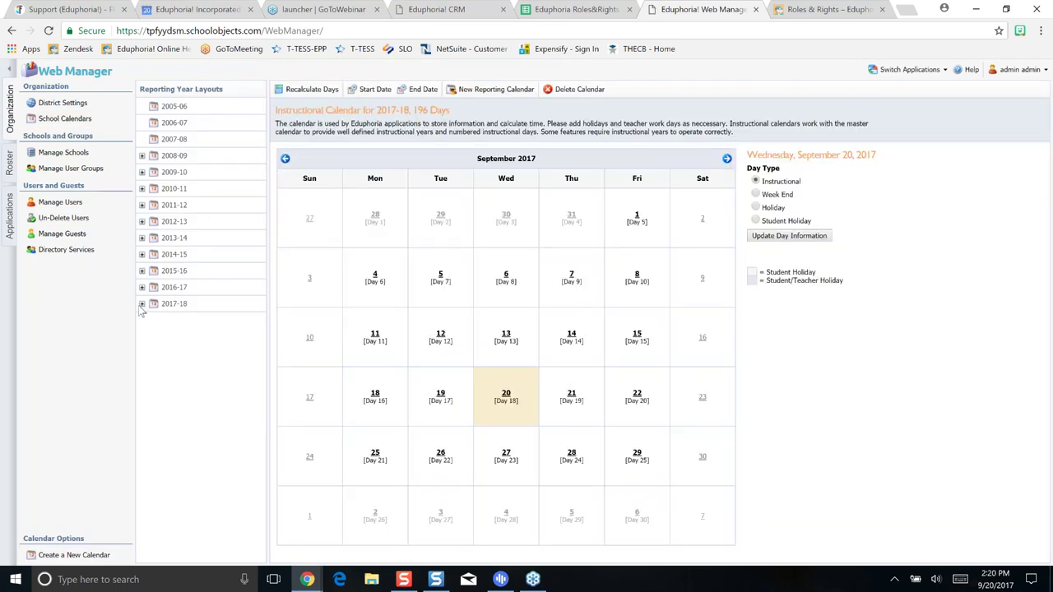
click(141, 305)
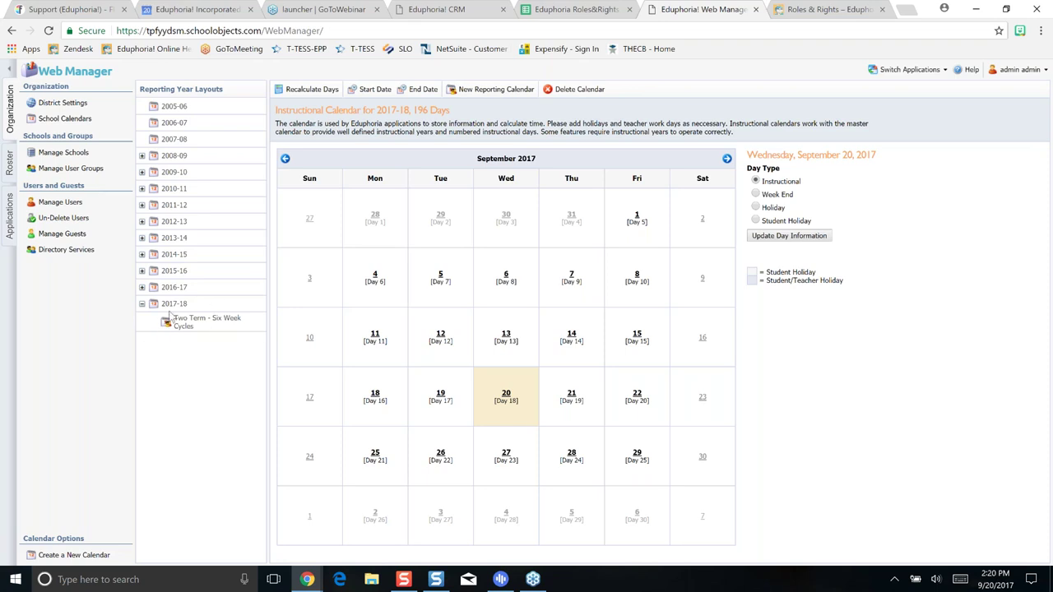
click(142, 287)
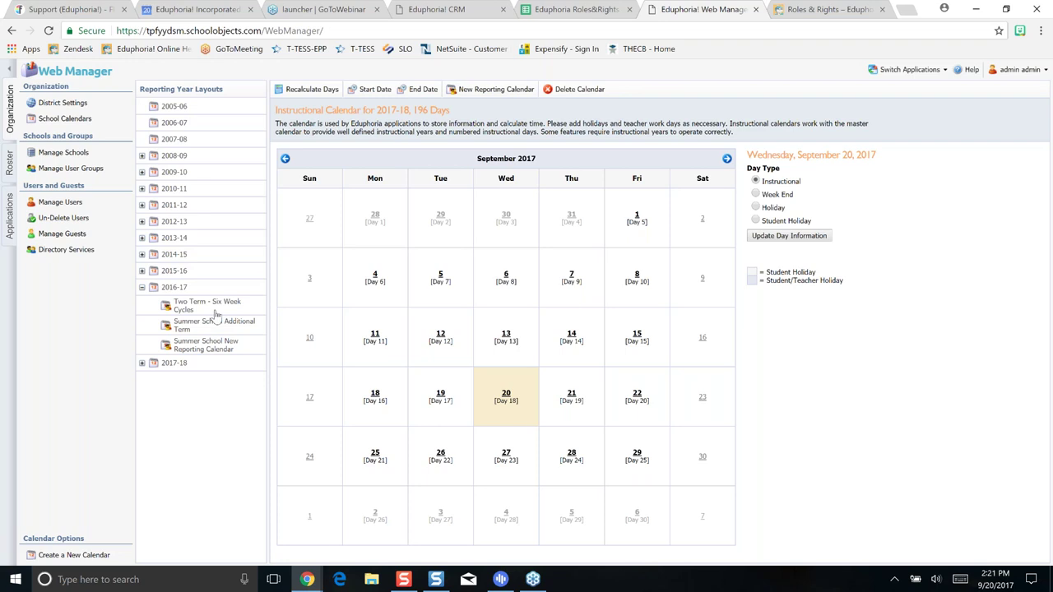
click(142, 287)
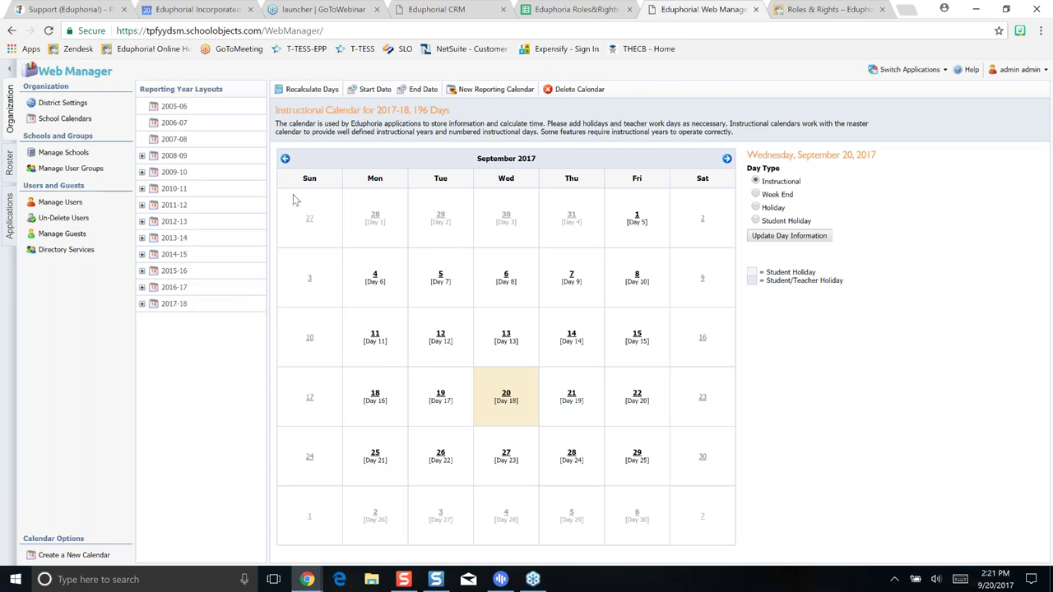
Search Manage Users for 'teacher' and open the Teacher2 account's edit form
click(64, 204)
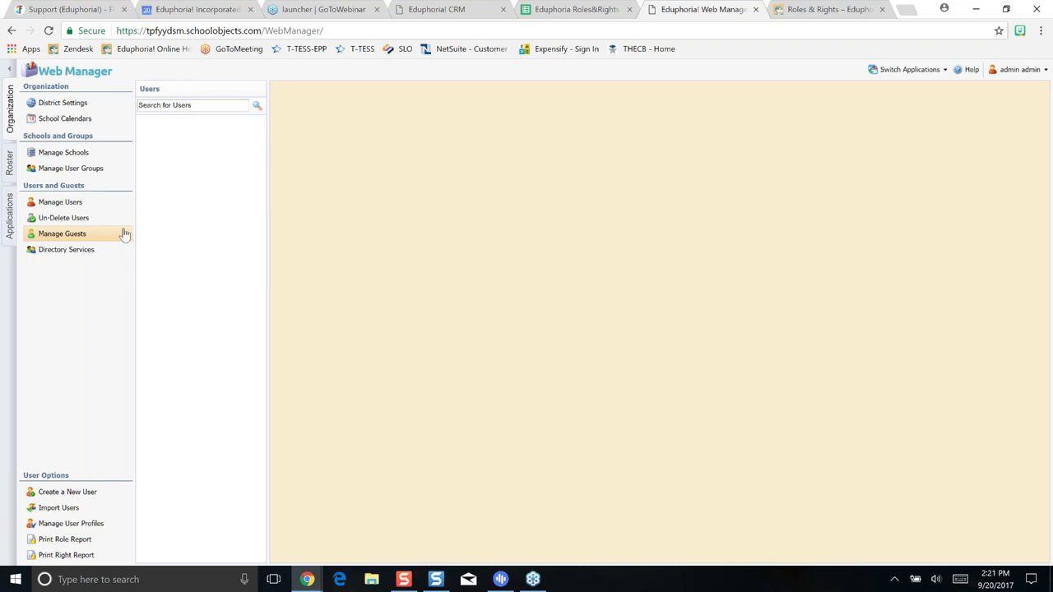
click(72, 205)
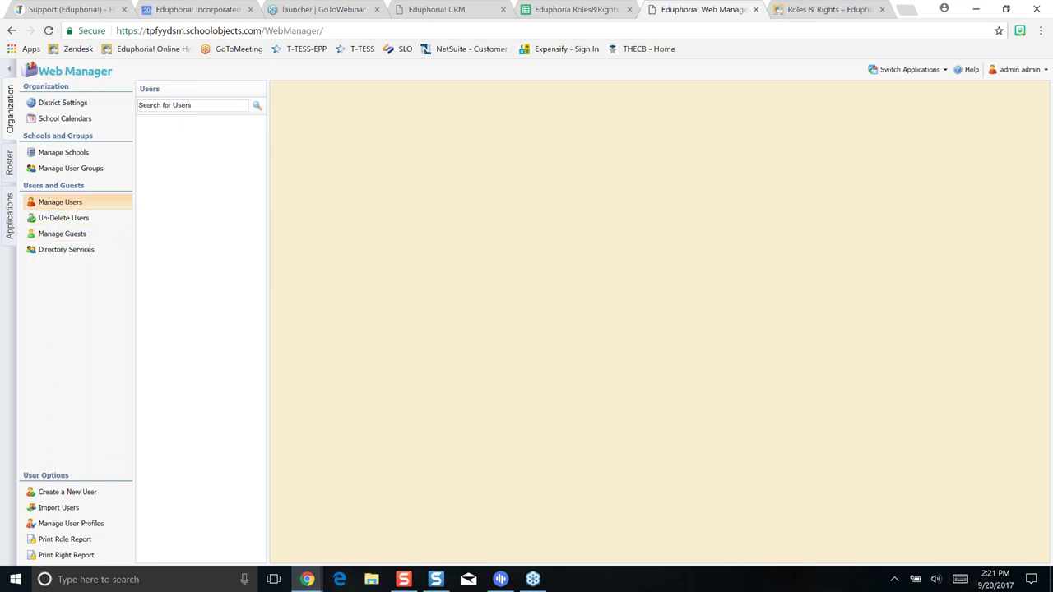
click(194, 105)
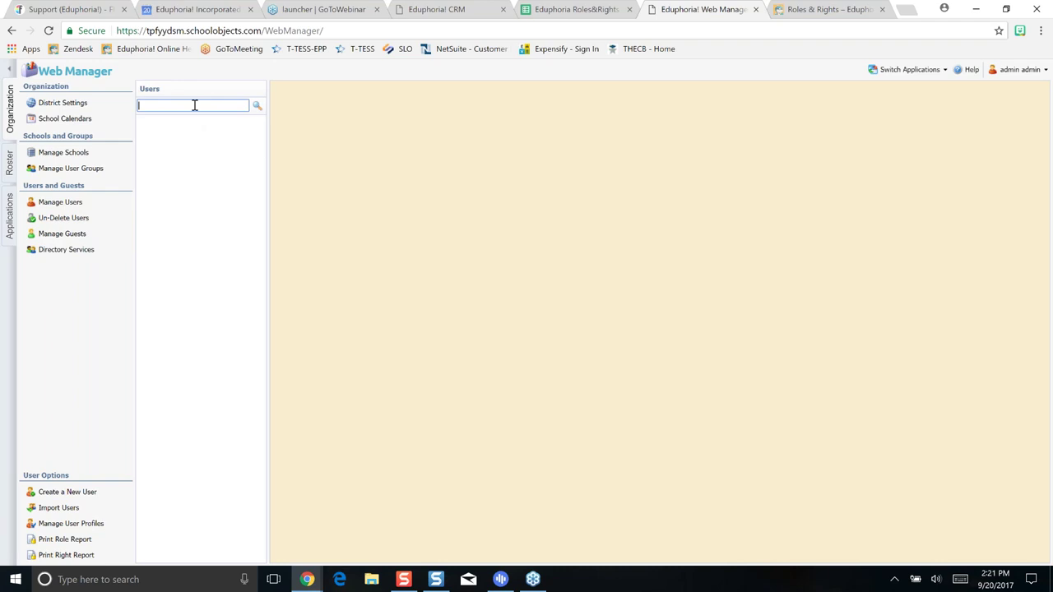
text(teacher)
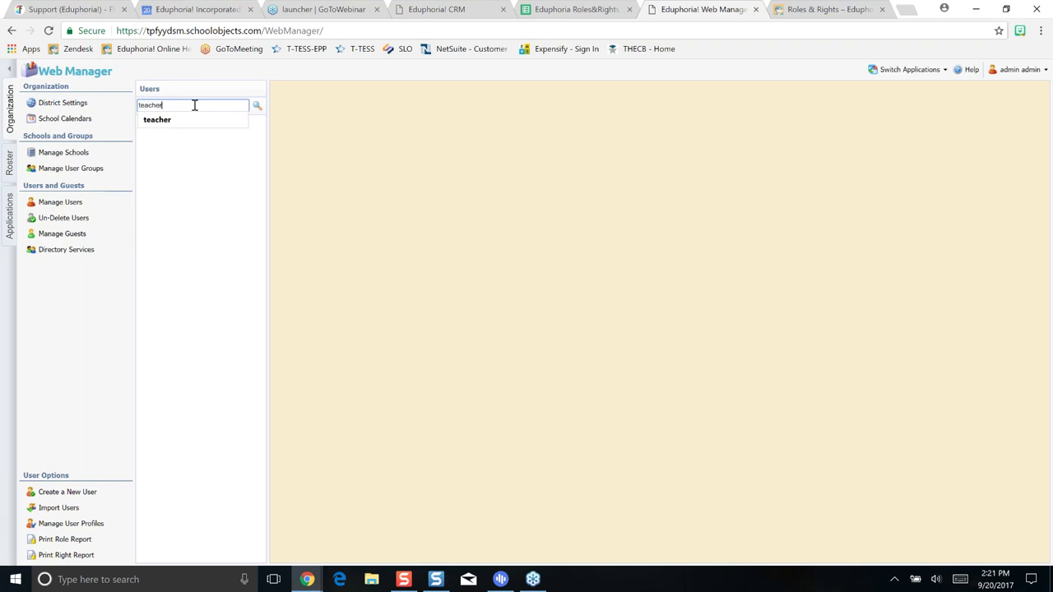
click(177, 243)
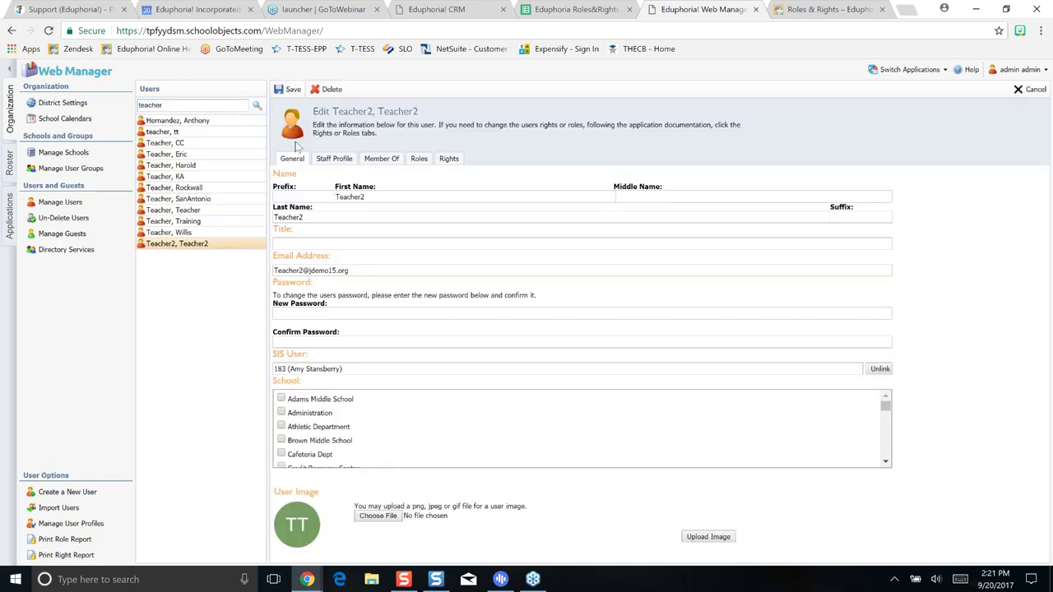
click(293, 164)
click(342, 161)
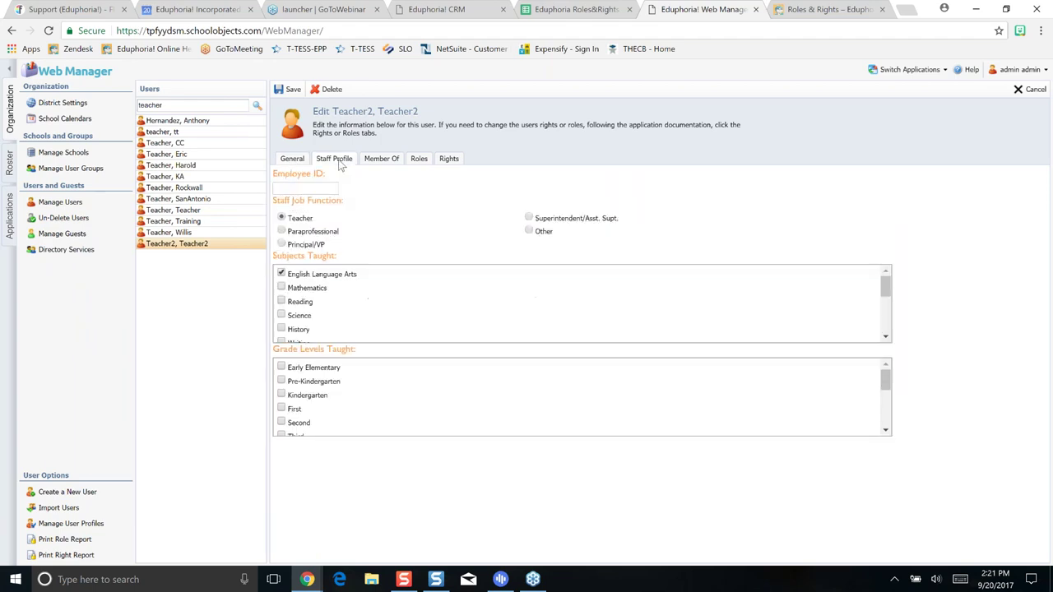
click(293, 160)
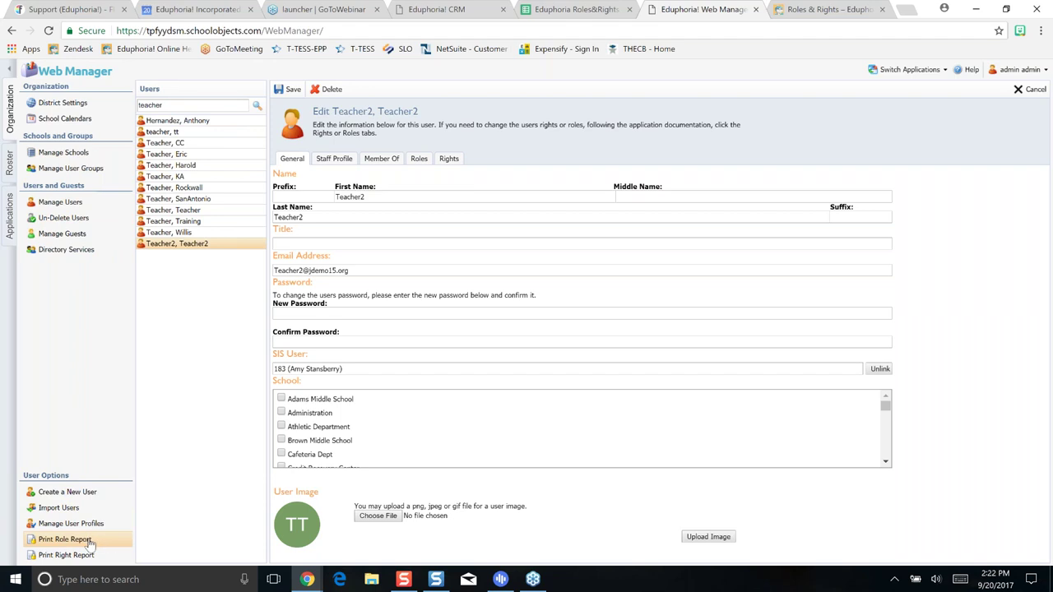
Show the Print Role Report list of per-application roles, from appraise through utilities
click(91, 542)
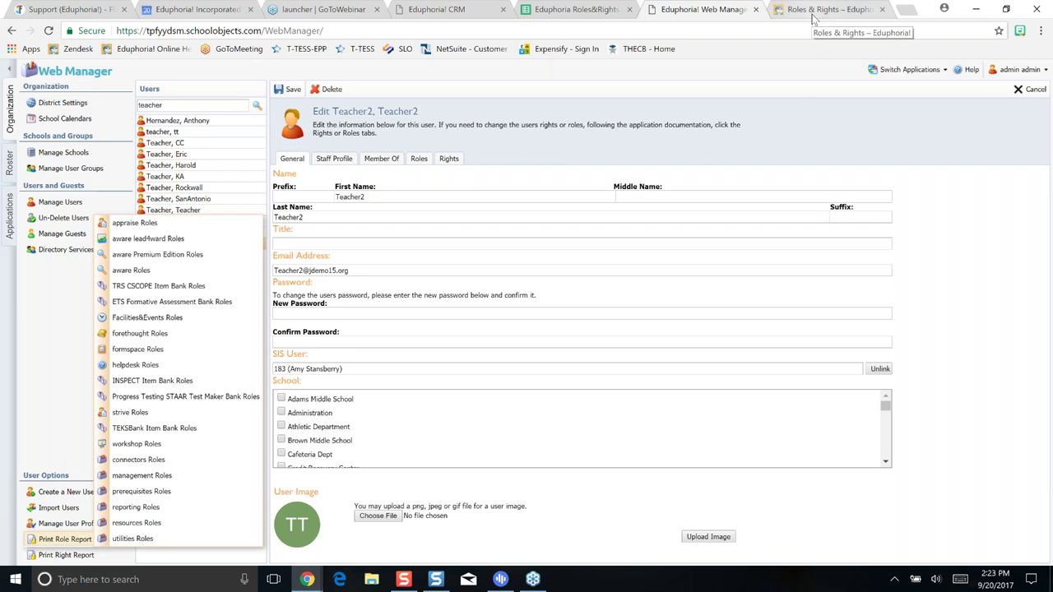
Review the Strive role chart in the Roles&Rights spreadsheet, then return to Web Manager
click(574, 9)
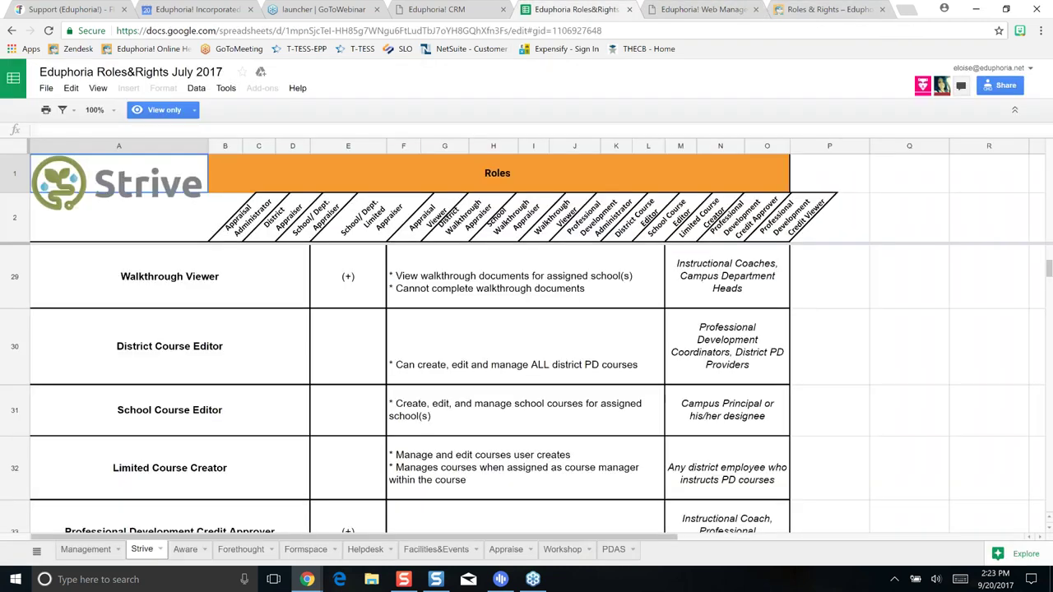
scroll(671, 398, up, 1)
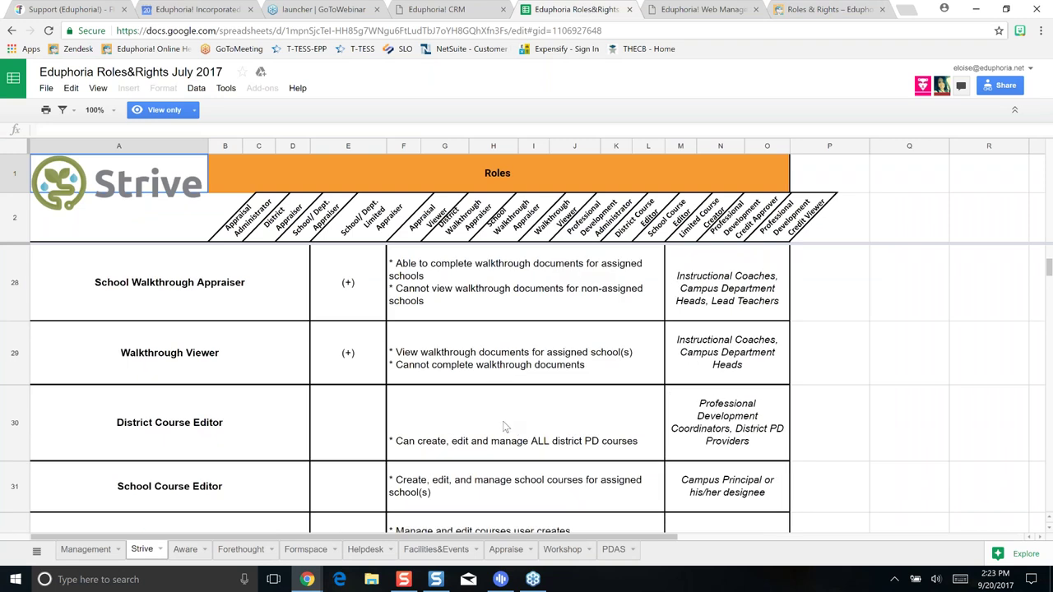
scroll(475, 409, up, 4)
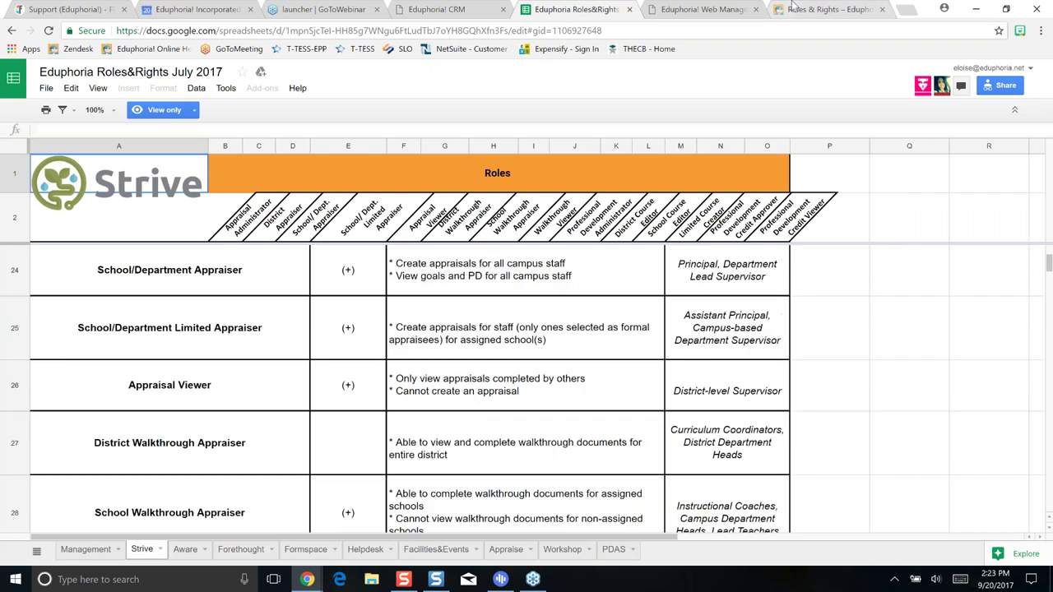
click(709, 10)
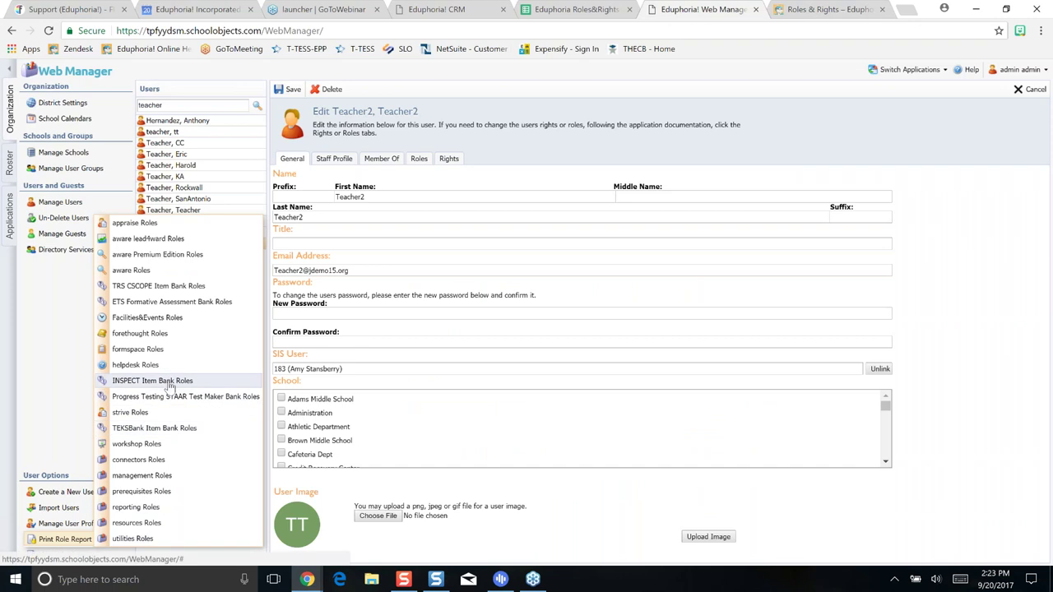
Review the Aware roles and rights sheet, then open Web Manager's Roster area
click(580, 11)
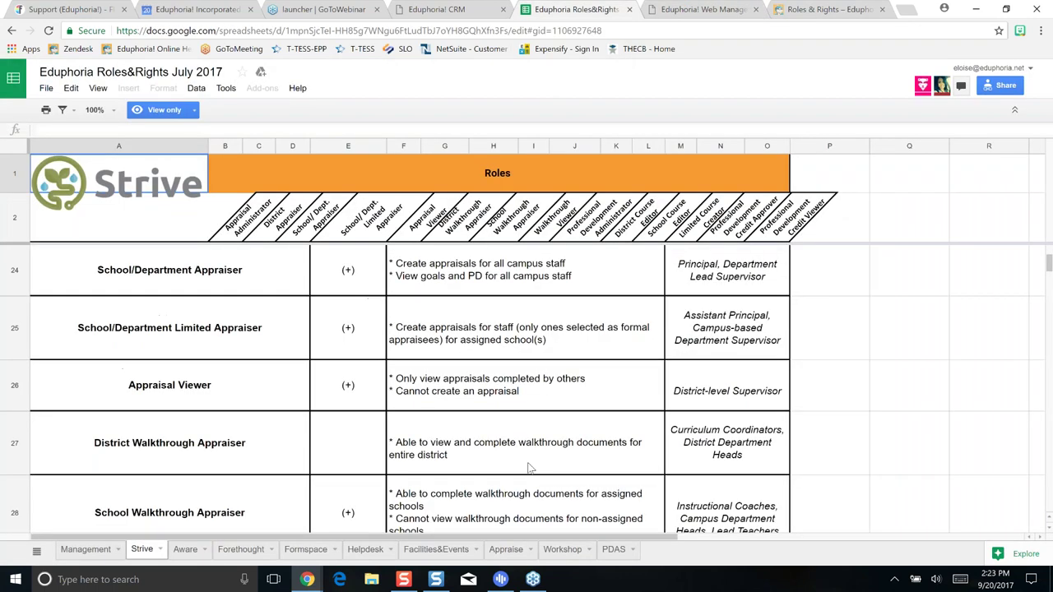
click(186, 549)
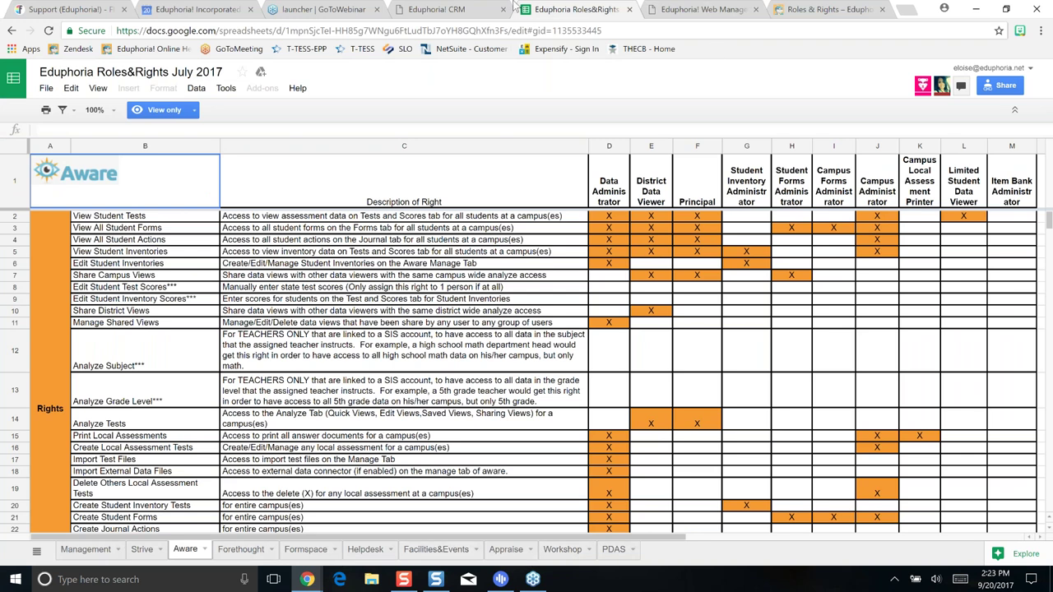
click(459, 10)
click(704, 9)
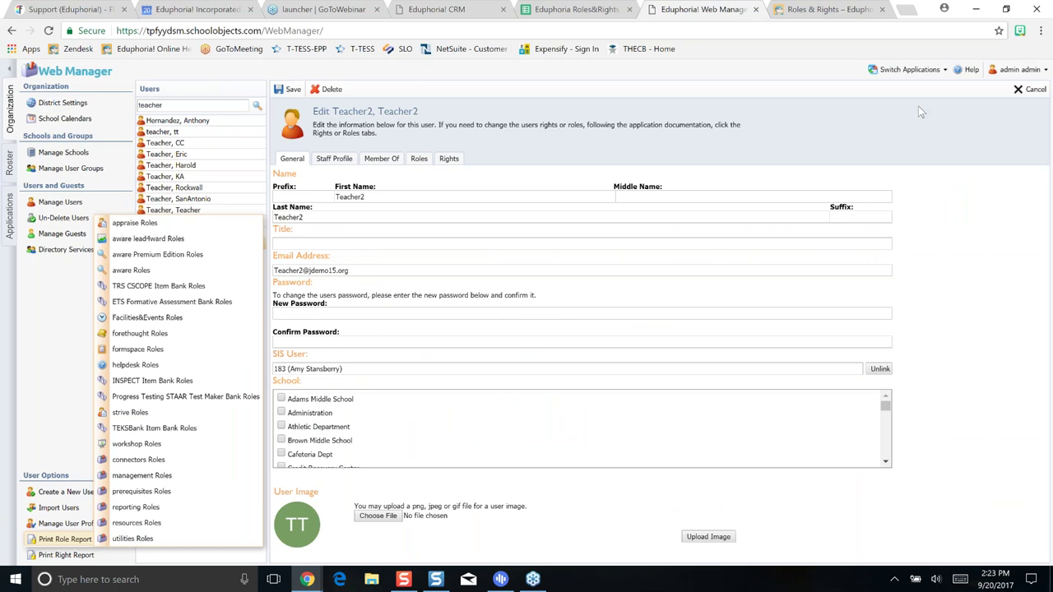
click(10, 164)
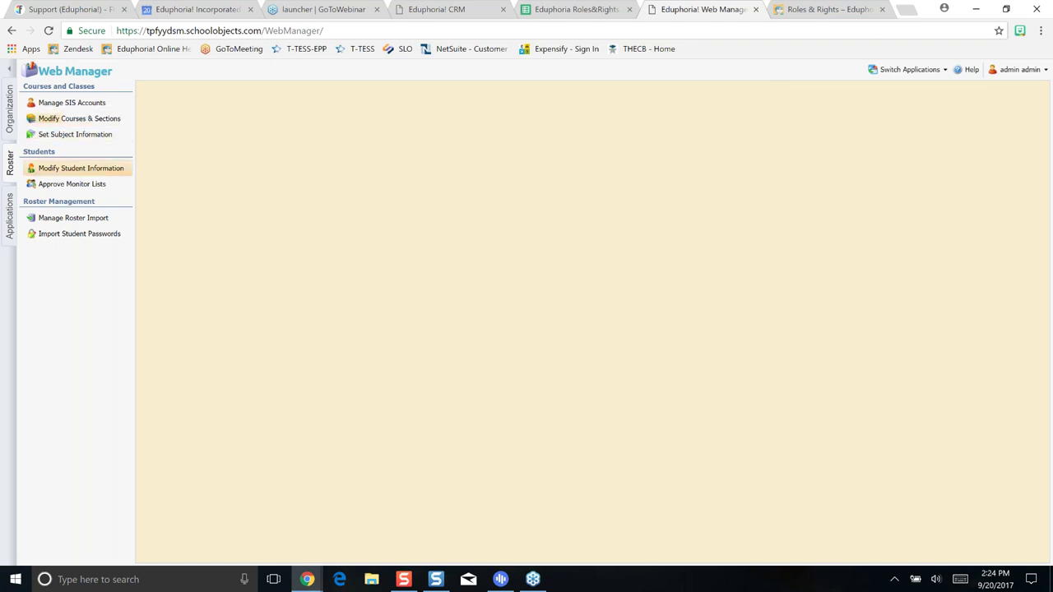
Open Set Subject Information and Modify Courses & Sections to list Adams Middle School courses
click(68, 140)
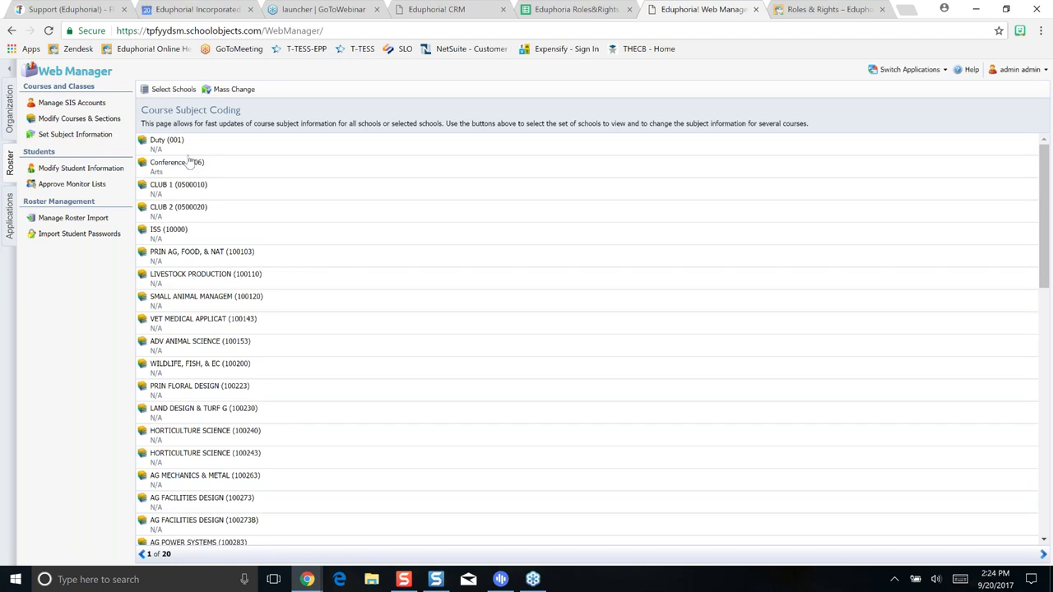
click(112, 121)
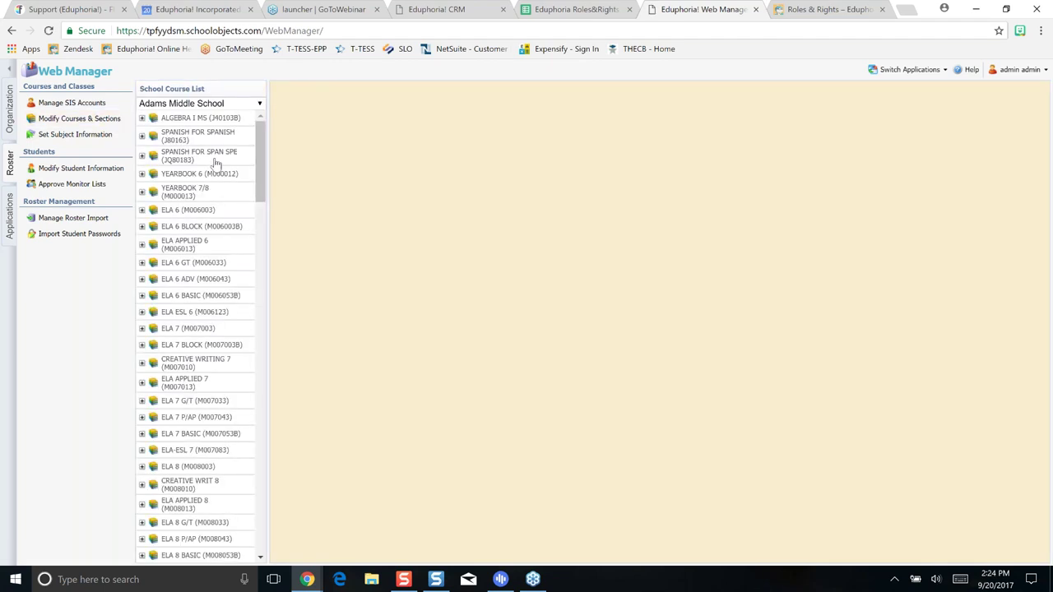
Filter courses to Brown Middle School, open ELA APPLIED 6 (ID M006013), then switch to the Roles&Rights sheet
click(259, 104)
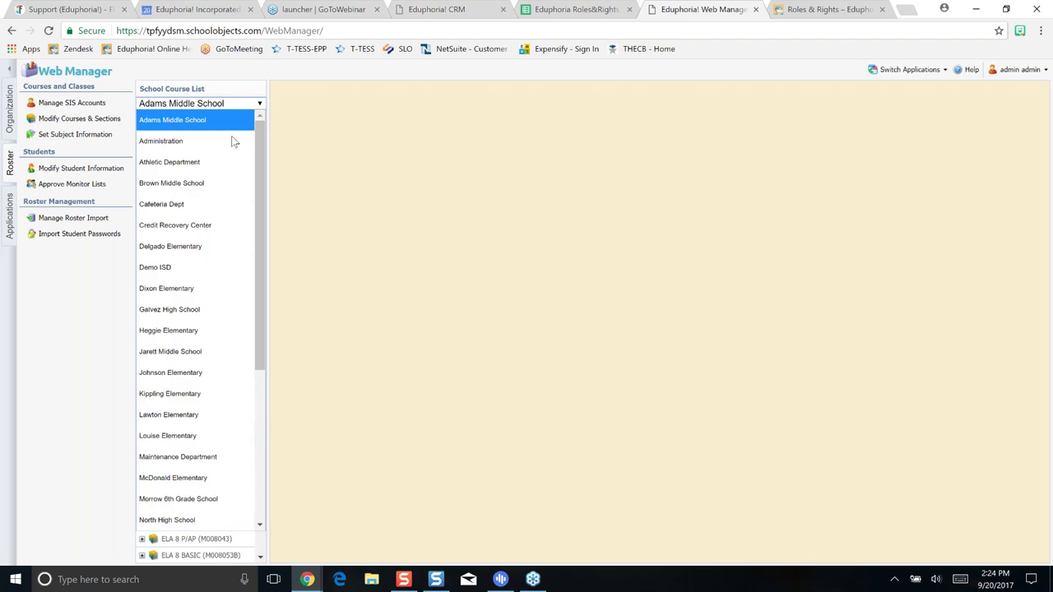
click(154, 274)
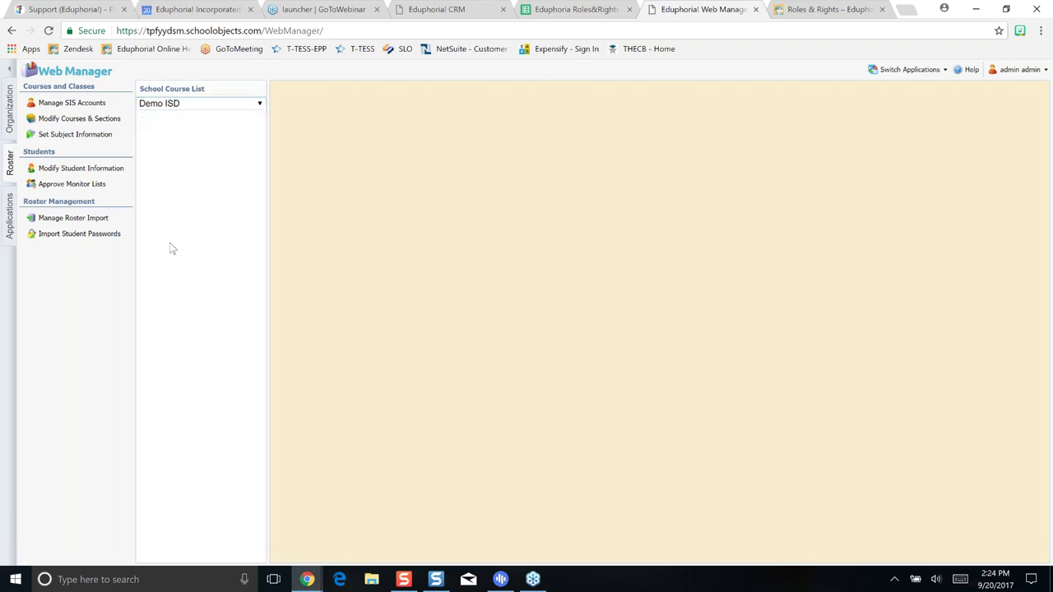
click(222, 104)
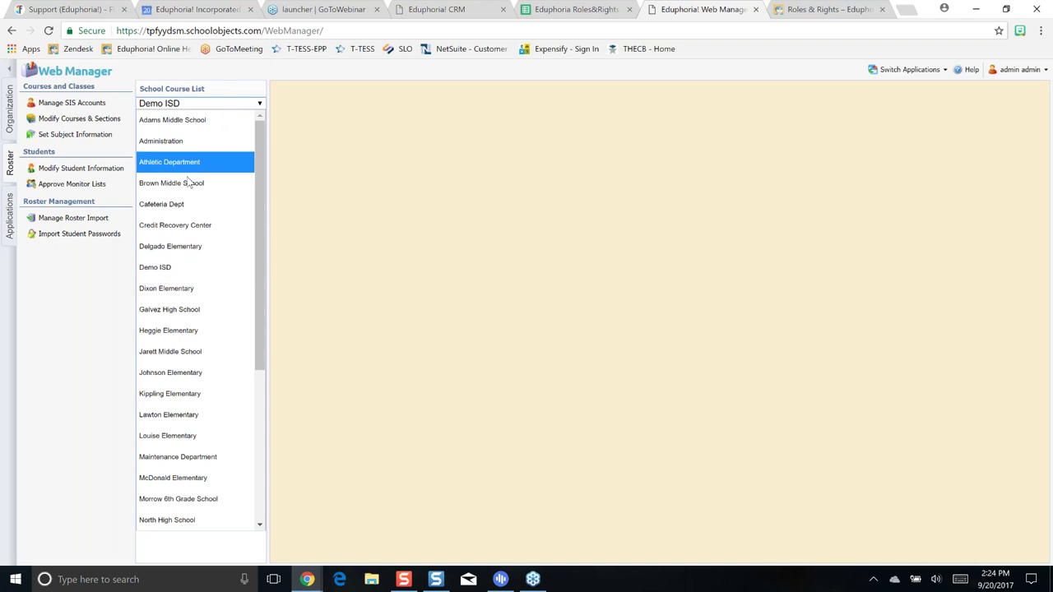
click(186, 183)
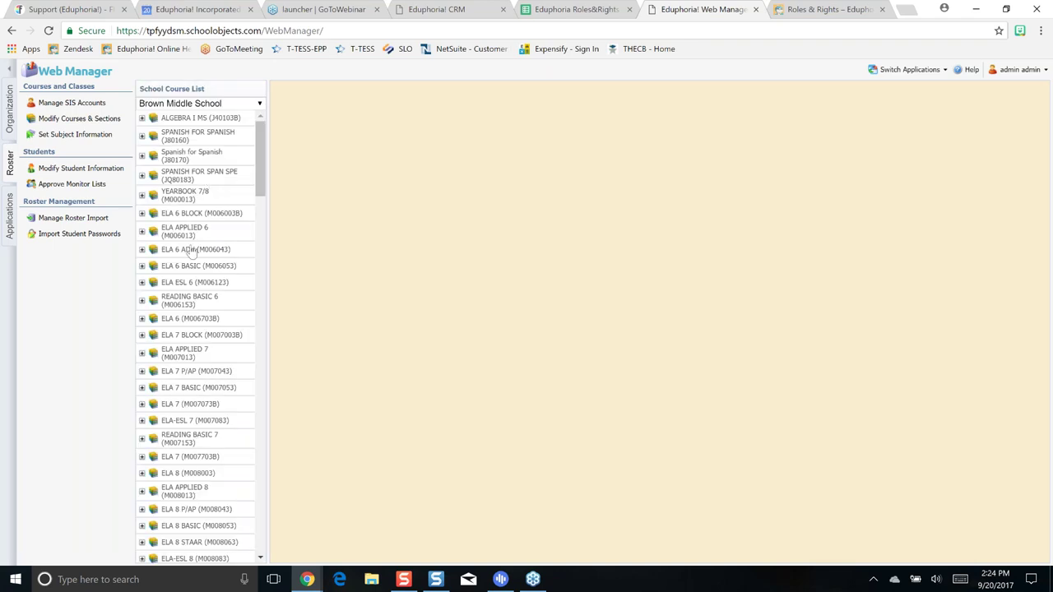
click(188, 239)
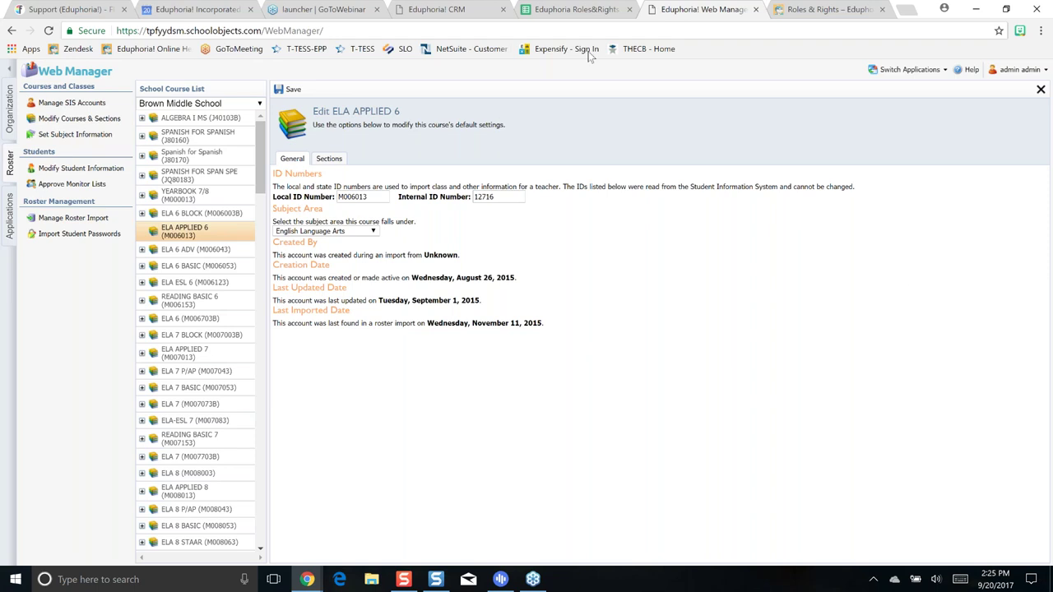
click(576, 9)
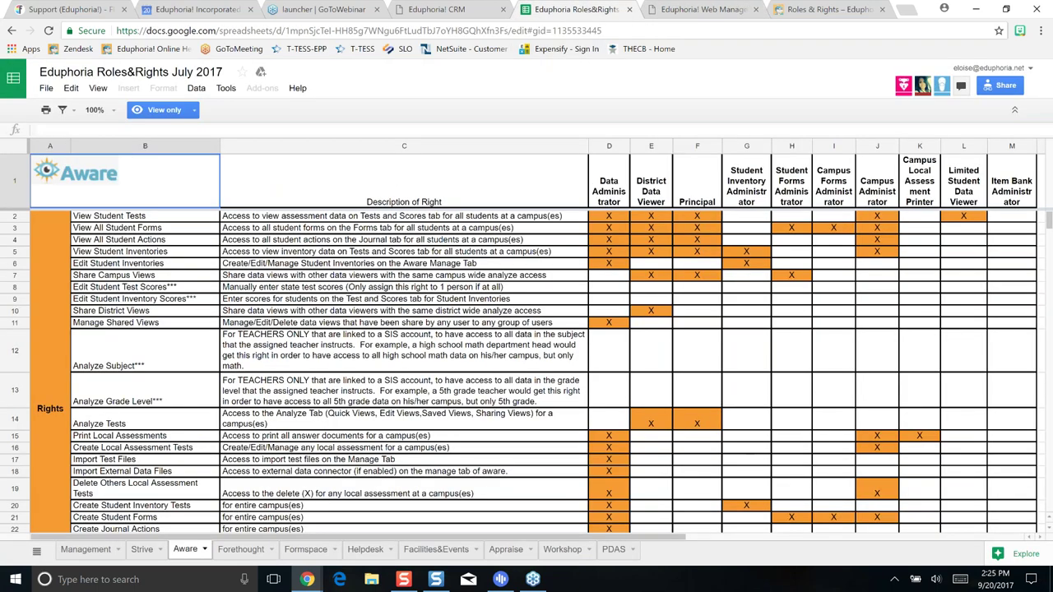
Glance at the Strive roles sheet, then return to the ELA APPLIED 6 course editor
click(142, 549)
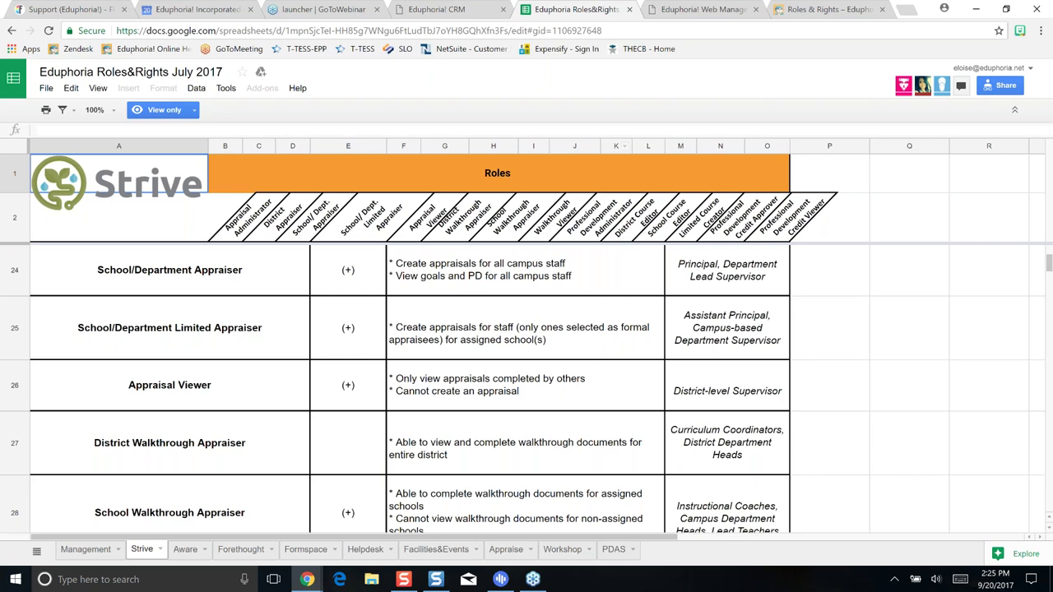
click(704, 11)
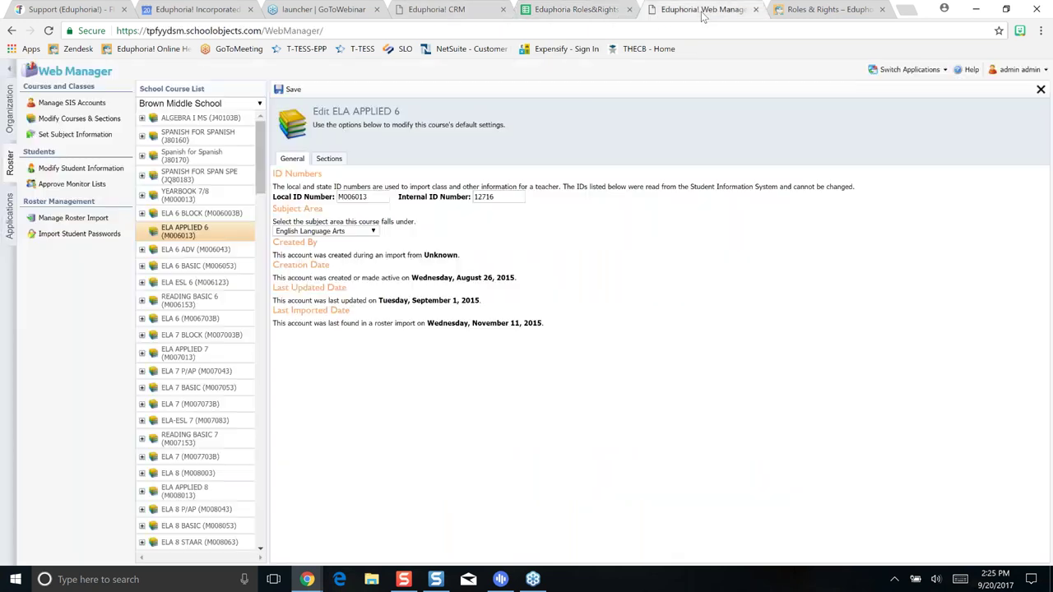
Review the 2017-18 instructional calendar and the 2016-17 calendars under School Calendars
click(10, 122)
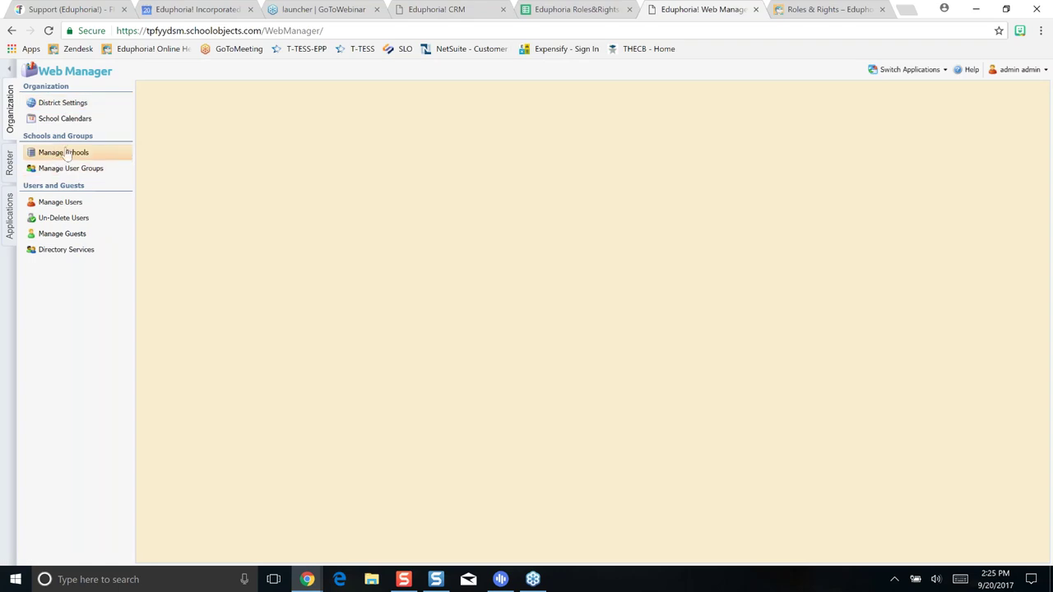
click(77, 125)
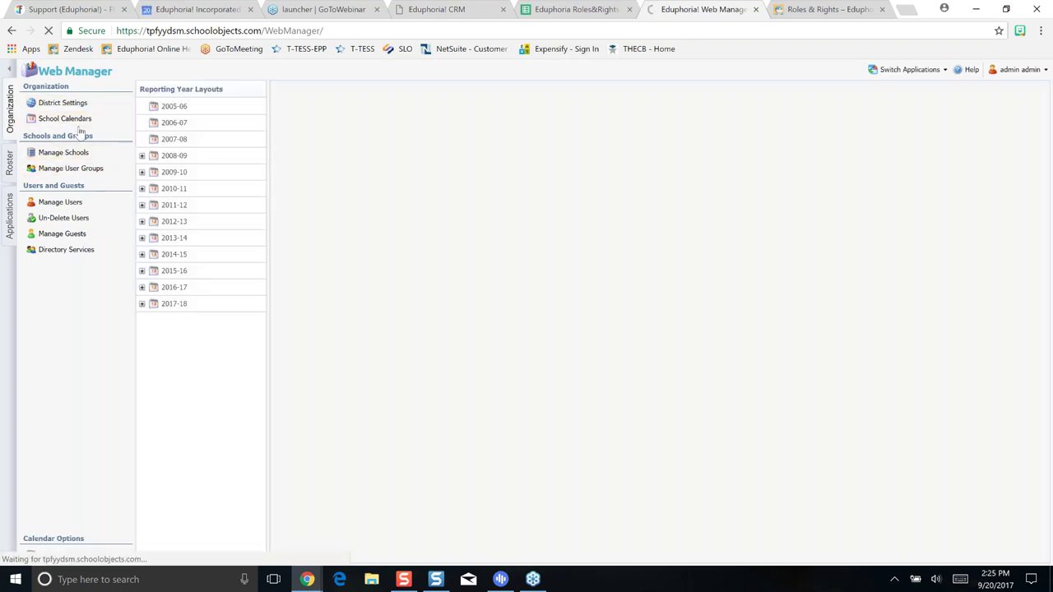
click(142, 305)
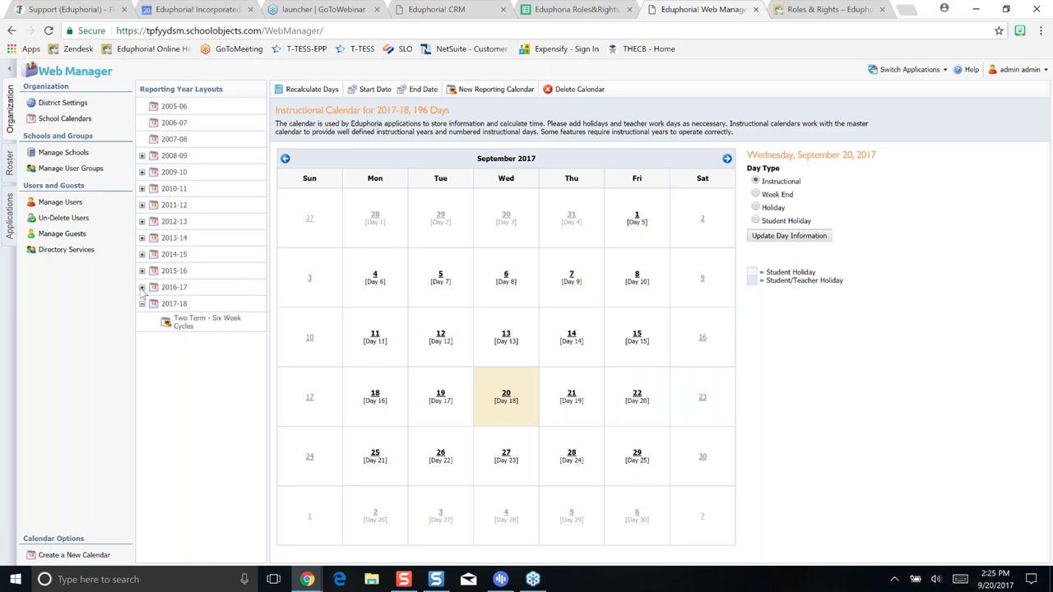
click(142, 288)
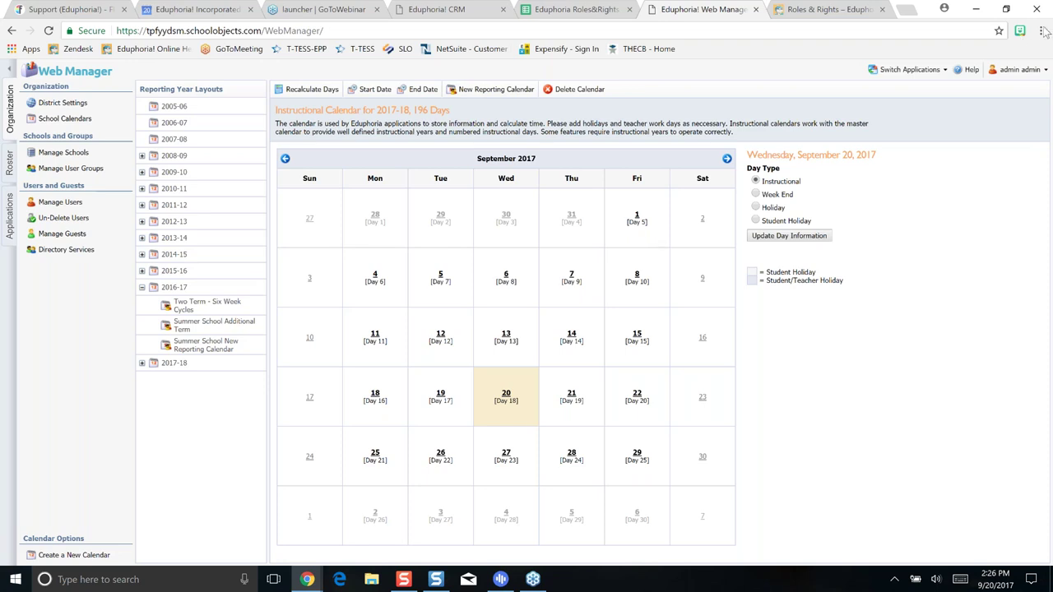
Bring up the Roster subject coding list and then the Modify Courses & Sections page
click(11, 165)
click(92, 142)
click(92, 120)
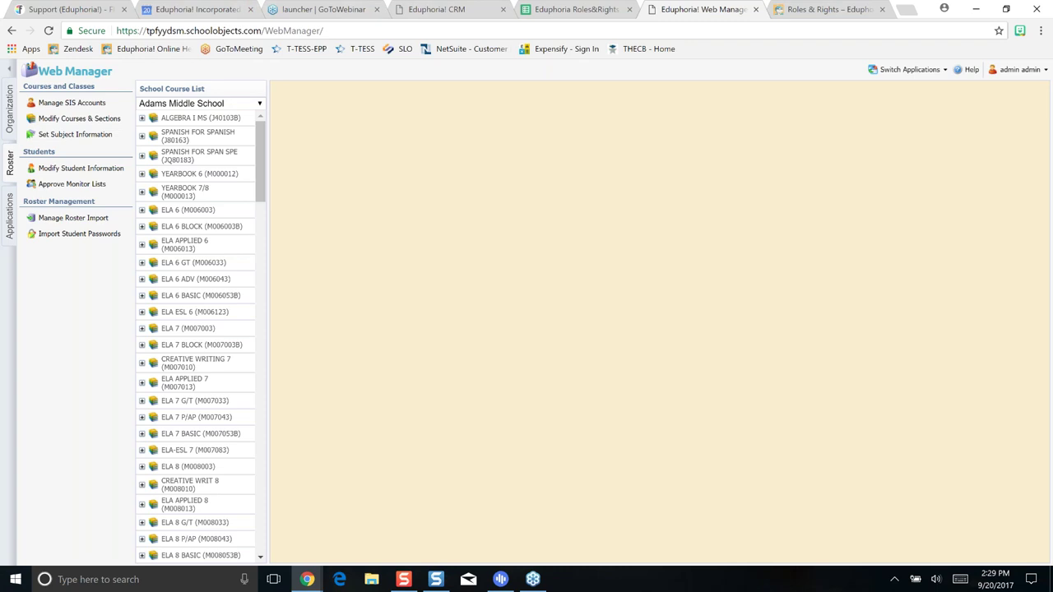
In Manage User Groups, list all schools and browse Adams Middle School's staff membership
click(10, 115)
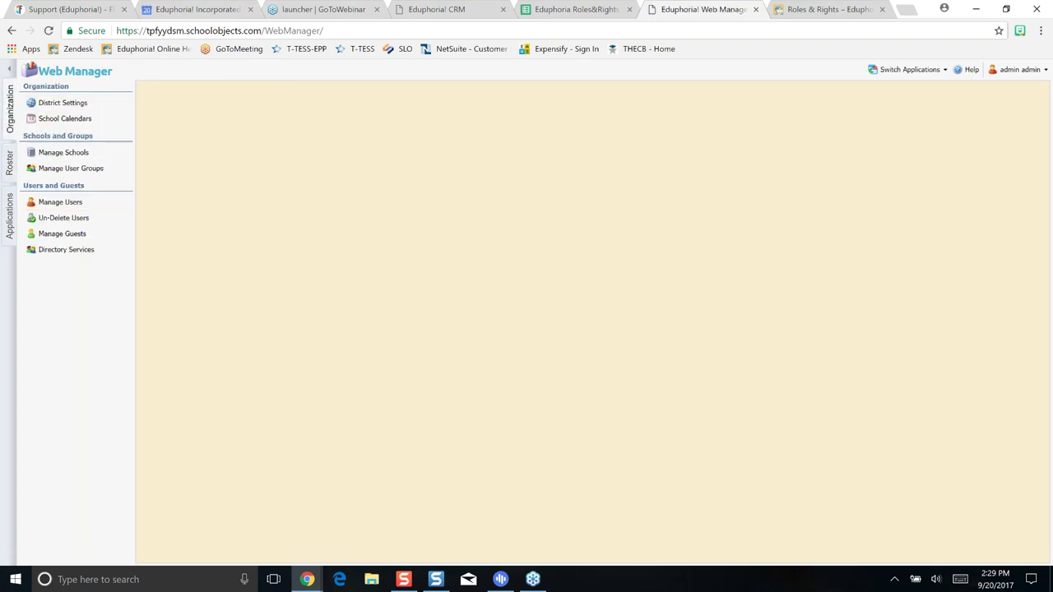
click(71, 168)
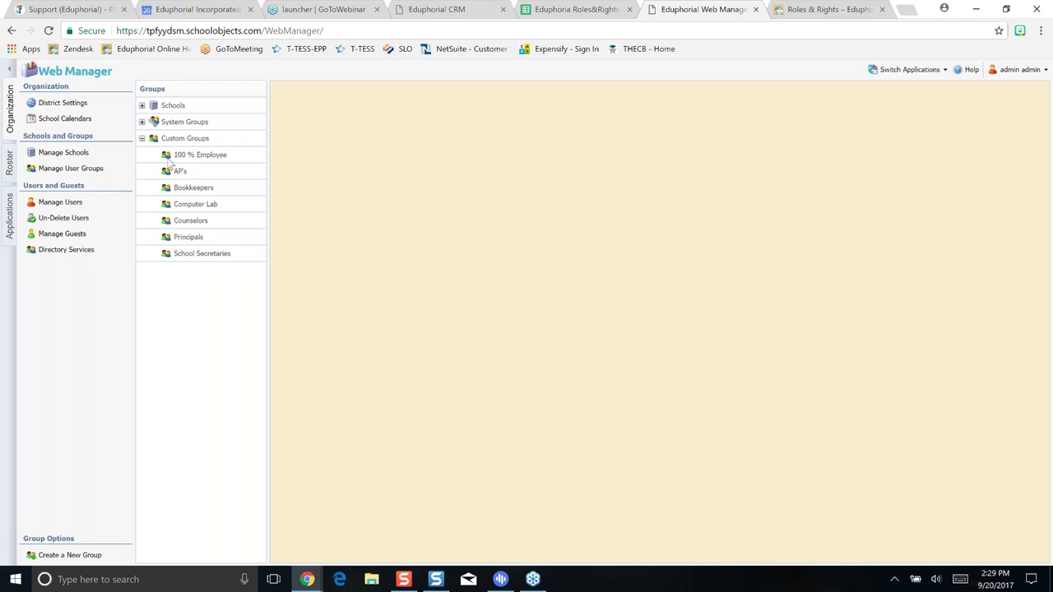
click(144, 106)
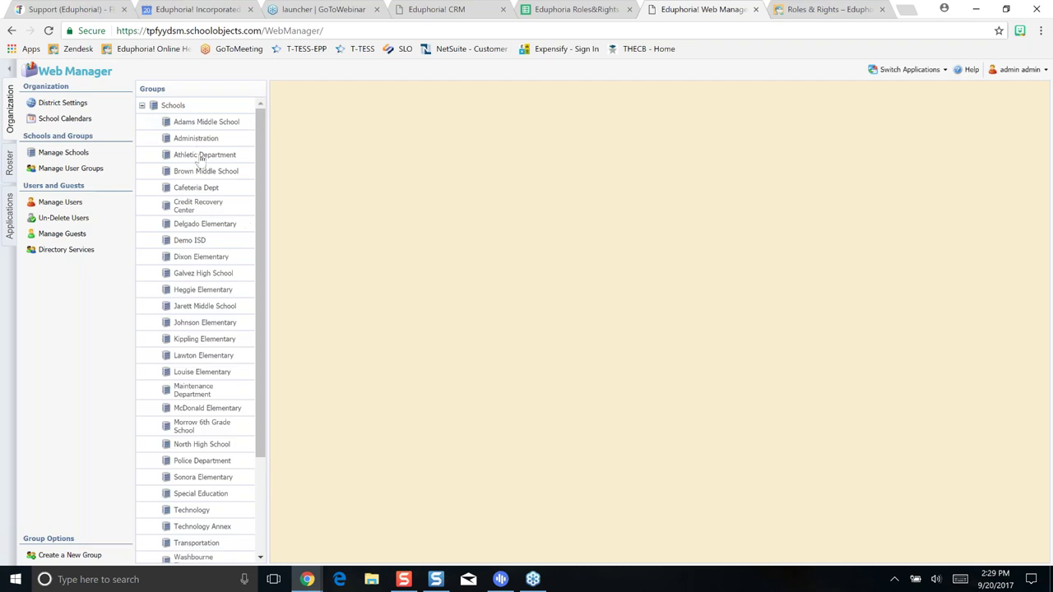
click(207, 123)
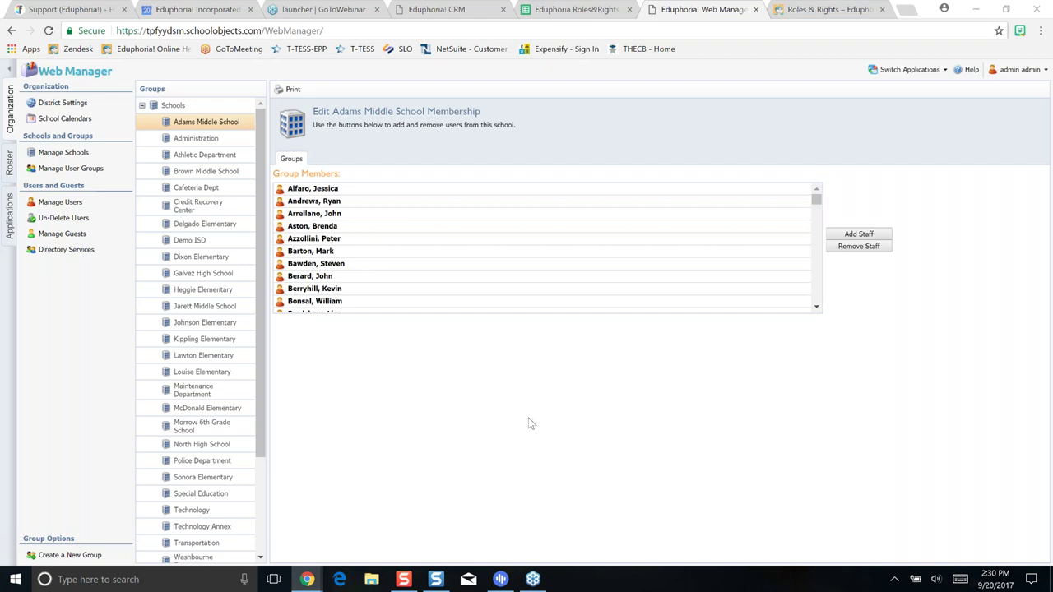
scroll(469, 255, down, 3)
scroll(469, 255, down, 2)
scroll(469, 255, down, 9)
scroll(468, 258, down, 8)
scroll(469, 258, down, 2)
Show the Early Elementary Teachers members under System Groups, then collapse System Groups
click(142, 105)
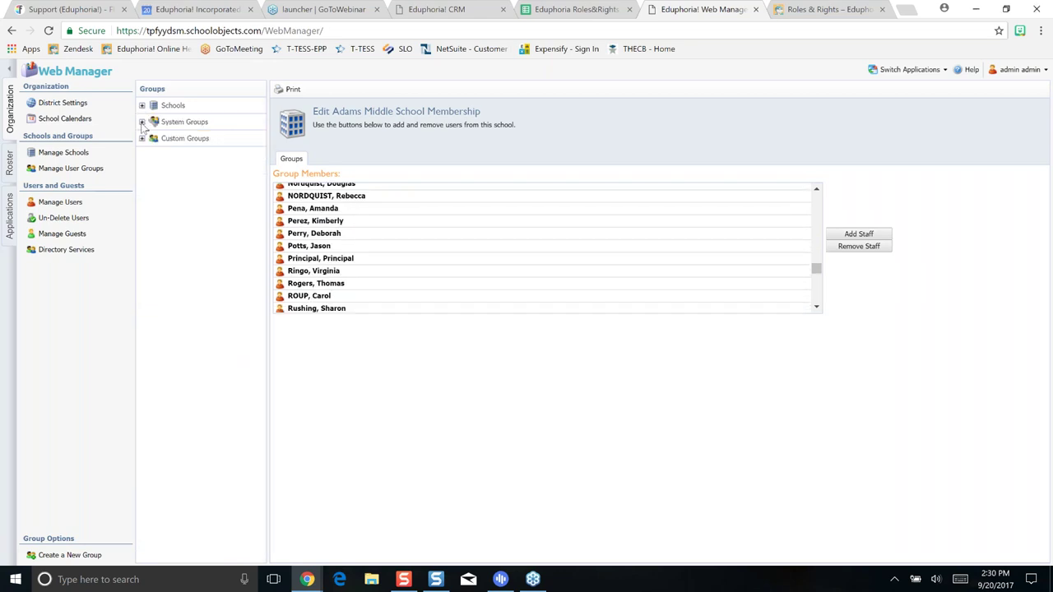
click(141, 122)
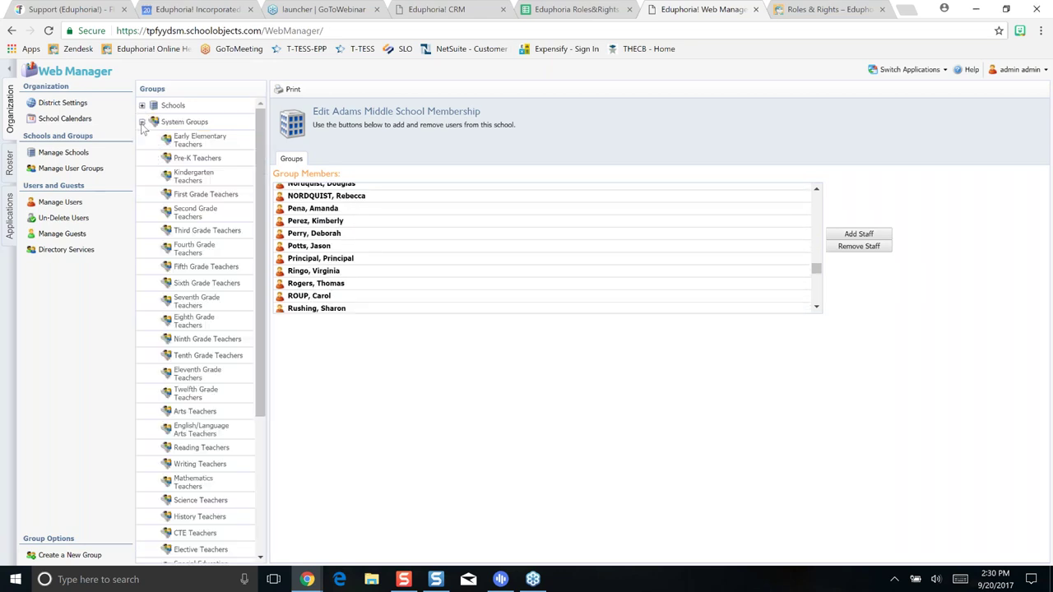
click(219, 149)
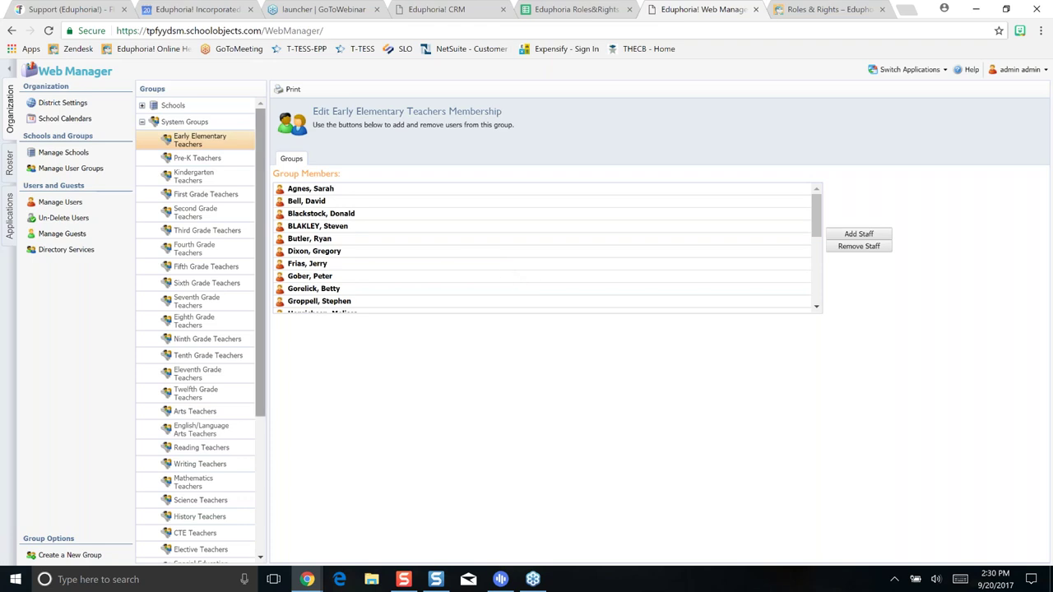
click(141, 122)
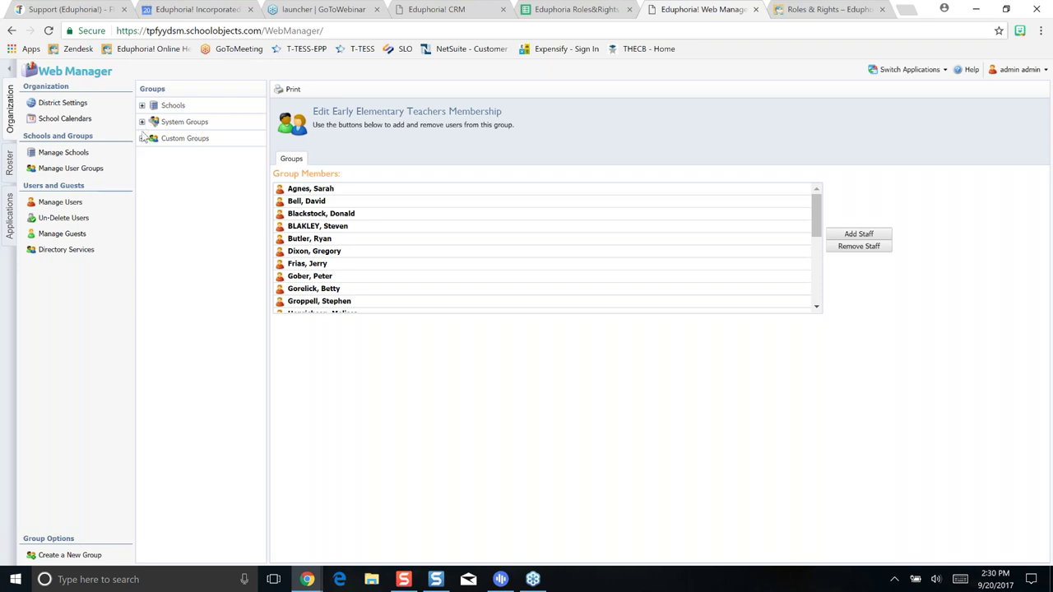
Expand Custom Groups, view Principals, then open Bookkeepers and scroll its member list
click(142, 139)
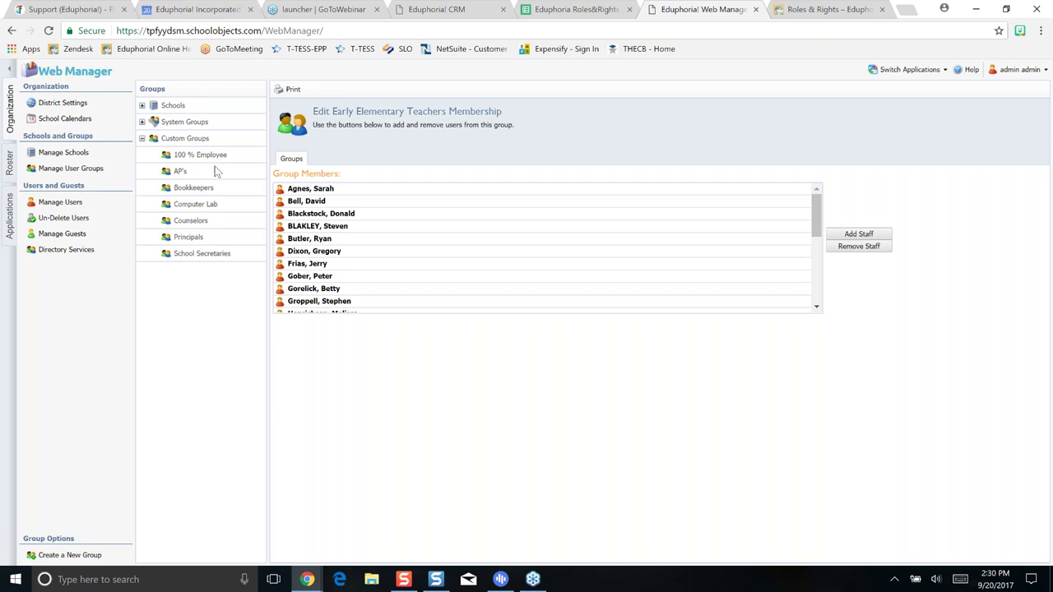
click(198, 238)
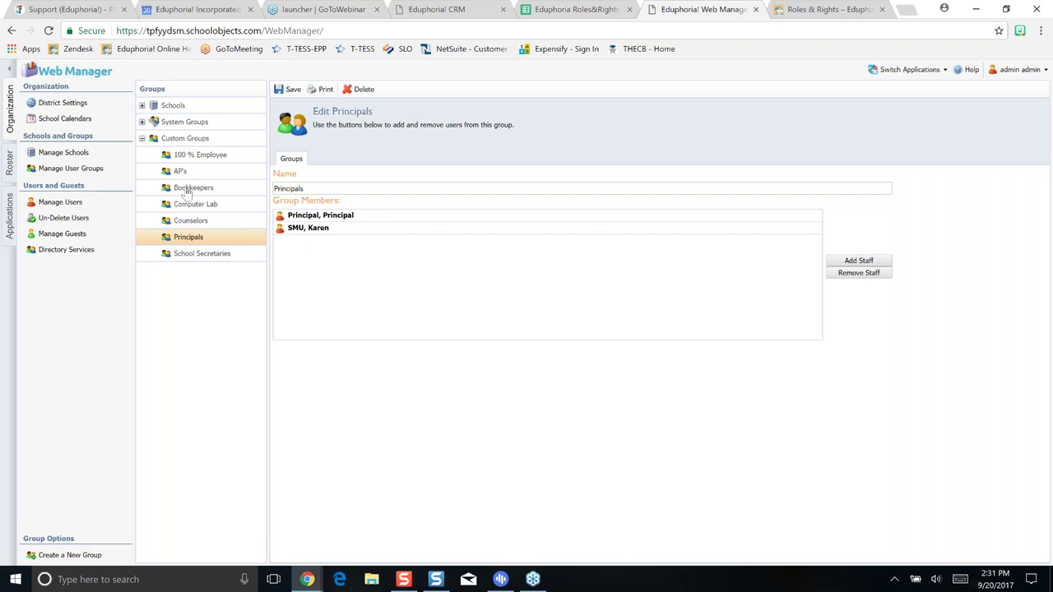
click(186, 191)
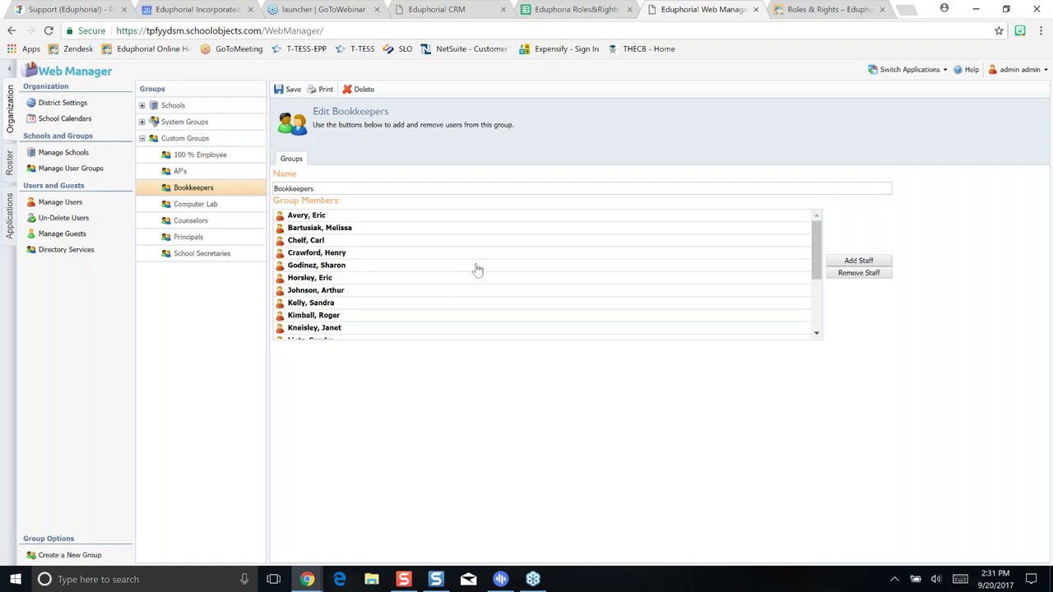
scroll(477, 270, down, 5)
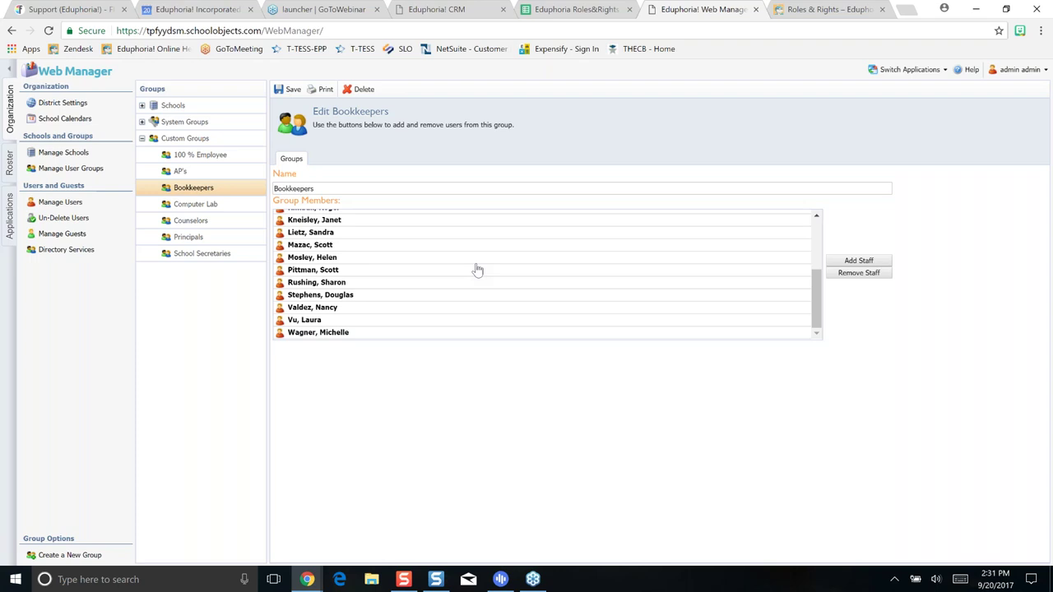
List all guest organizations in Manage Guests, expanding and collapsing the eduphoria organization
click(62, 235)
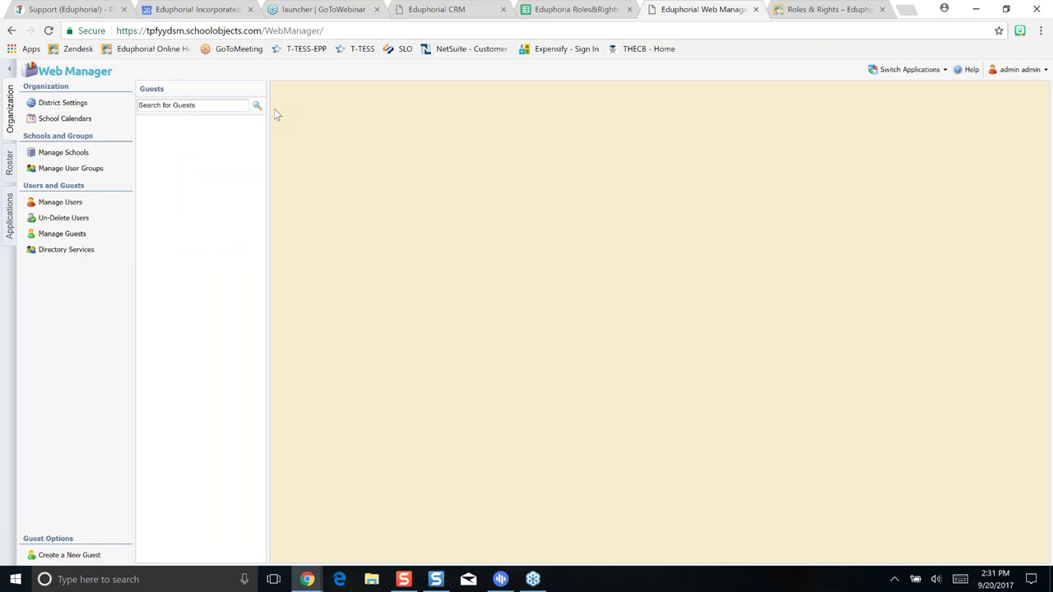
click(257, 107)
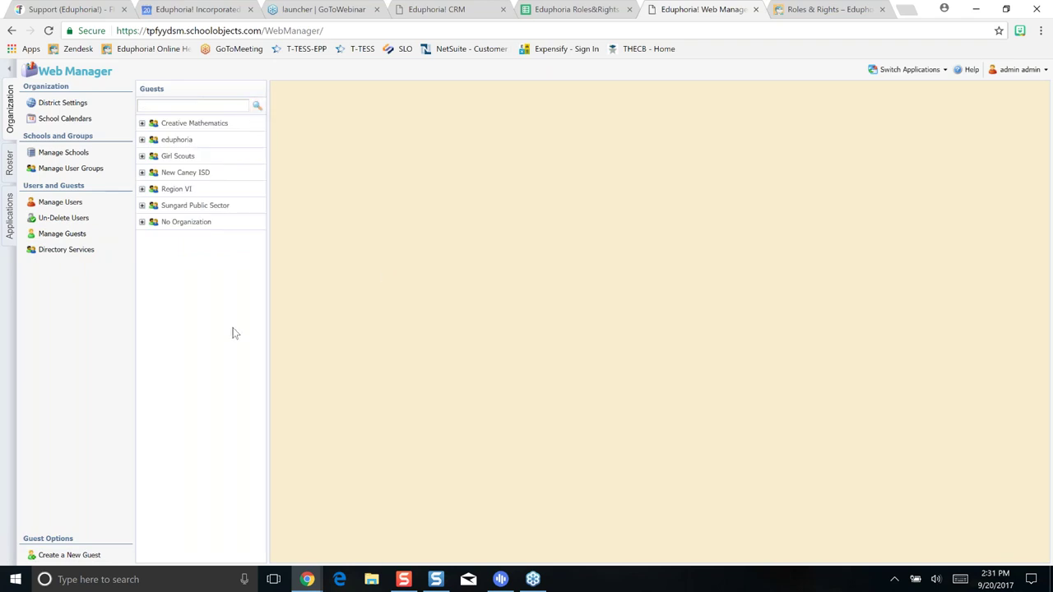
click(143, 140)
click(142, 140)
Look over the Roles&Rights July 2017 Strive sheet, then move to the Eduphoria! CRM page
click(569, 11)
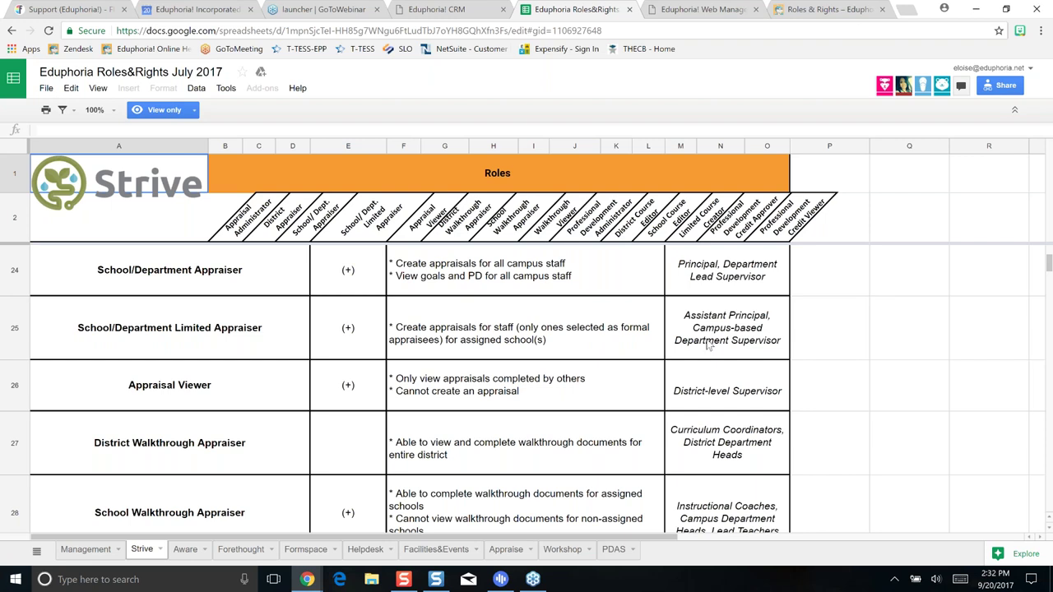
click(419, 10)
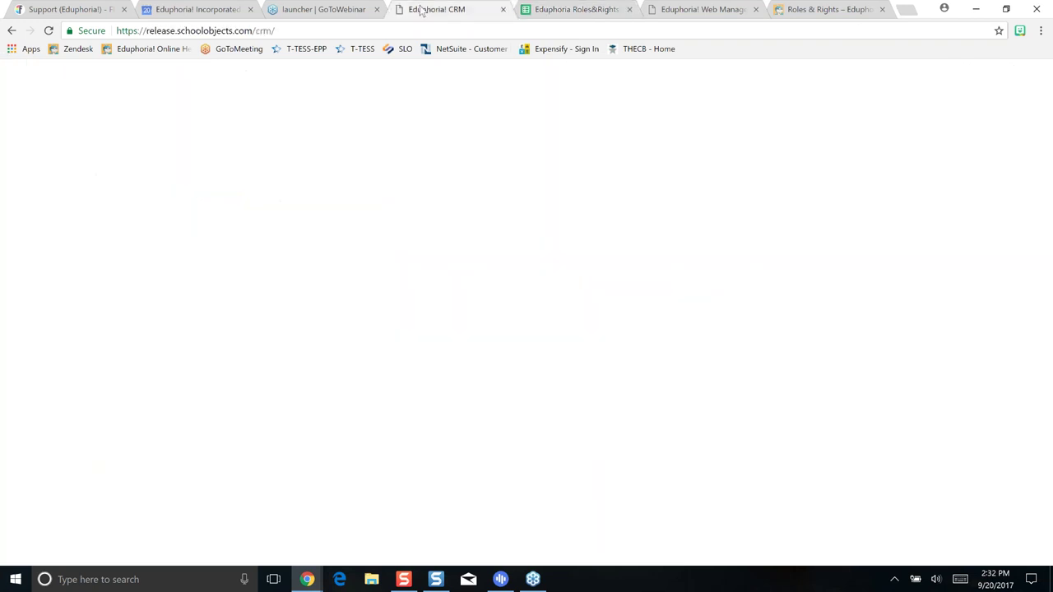
From Web Manager, go to Applications Home and open the PROFILE page
click(685, 12)
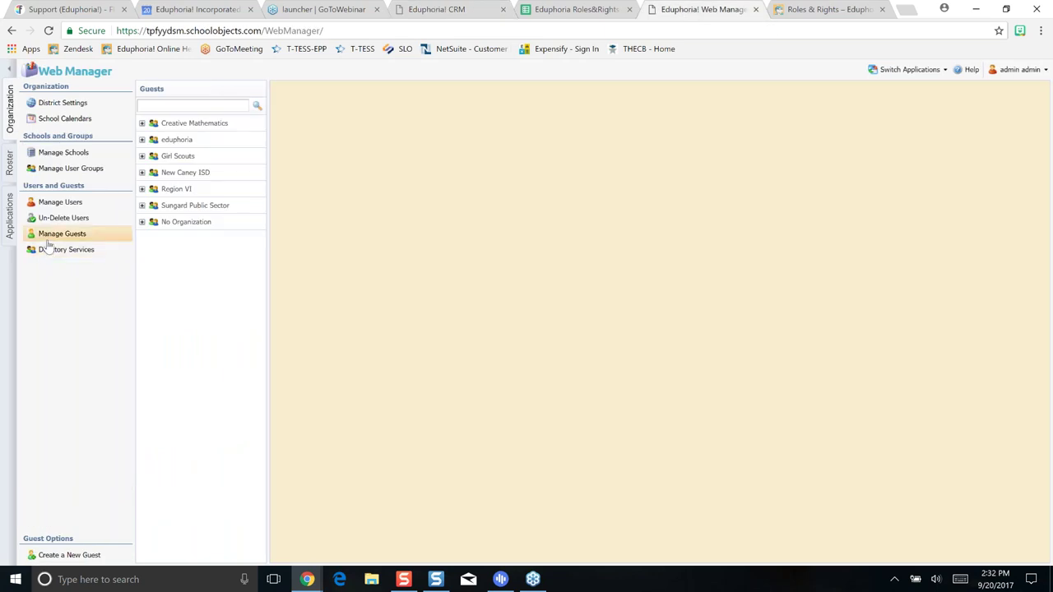
click(915, 70)
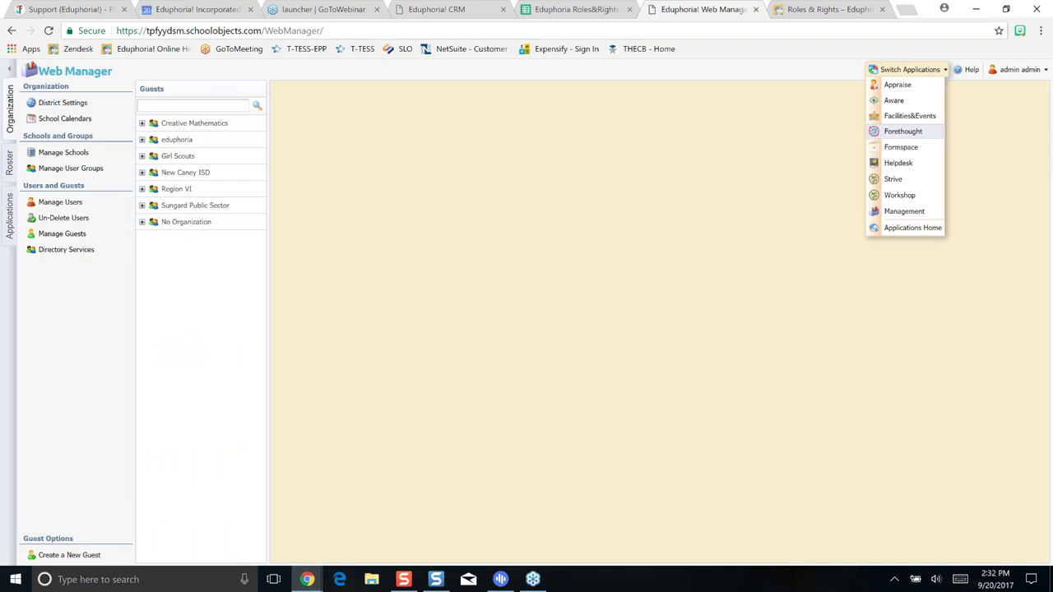
click(897, 228)
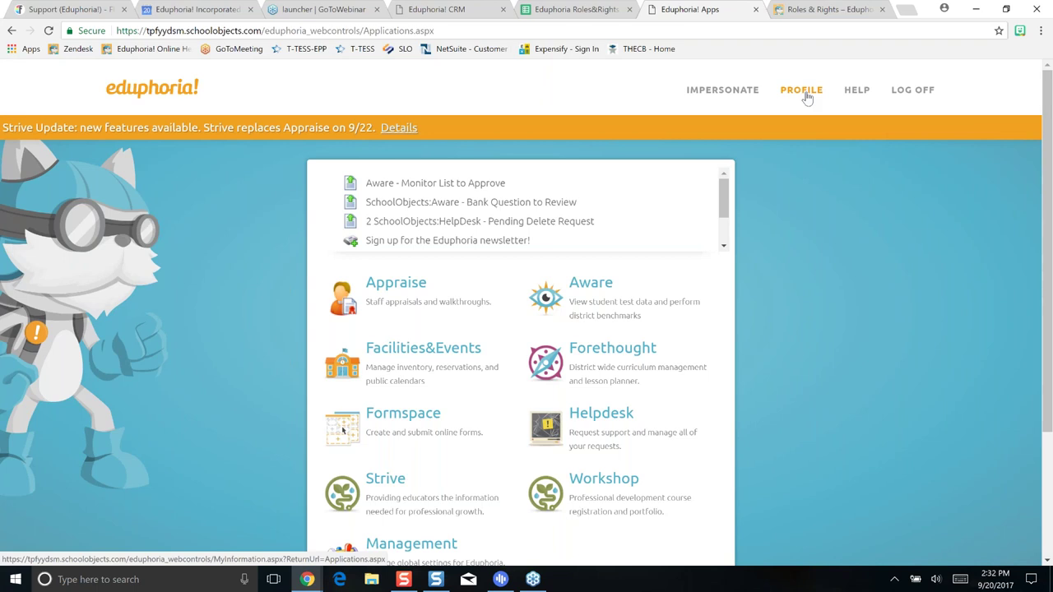
click(803, 91)
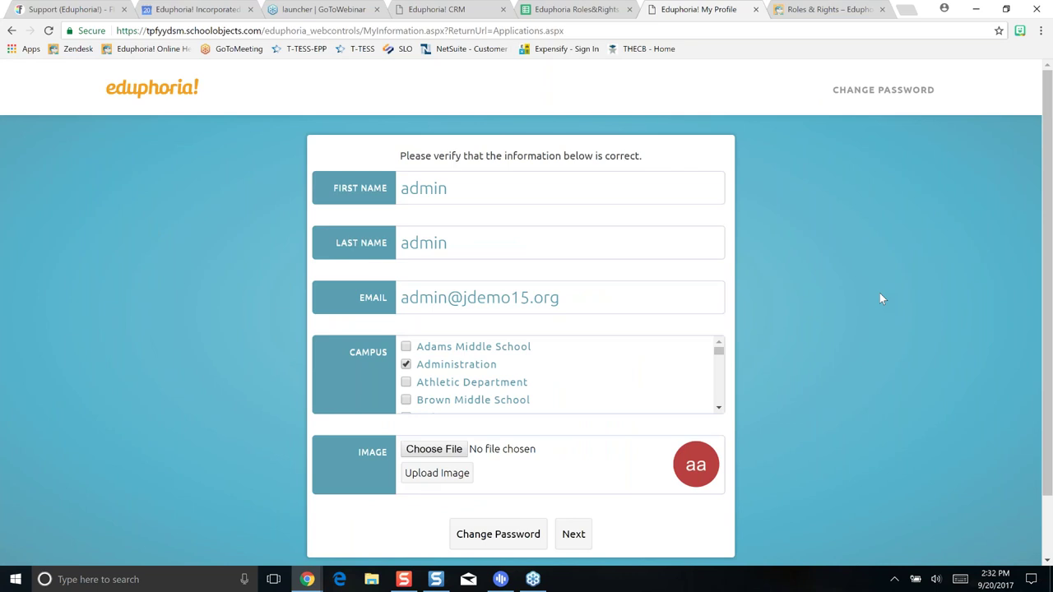
Scroll through the My Profile Campus list with its arrows and advance to the primary-role step
scroll(879, 298, down, 2)
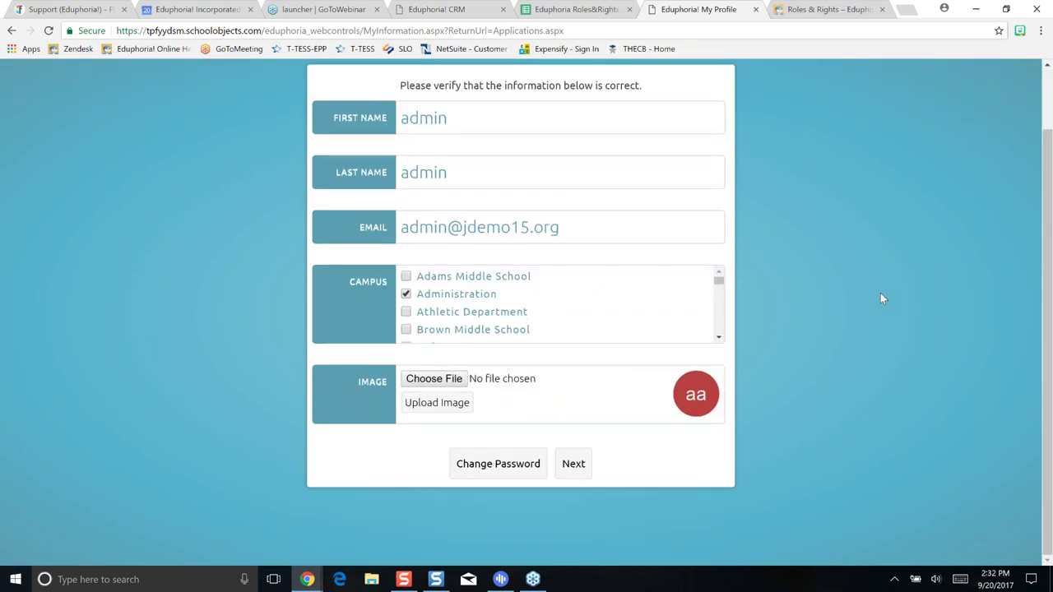
scroll(880, 294, up, 2)
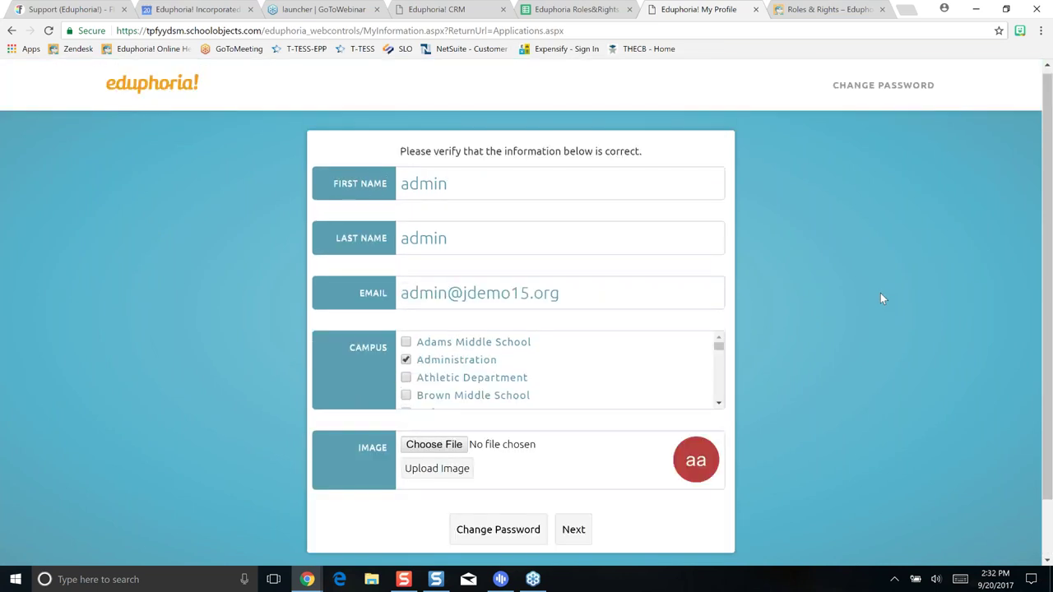
click(719, 404)
click(719, 403)
click(719, 404)
click(719, 404)
scroll(719, 404, down, 2)
scroll(724, 391, up, 1)
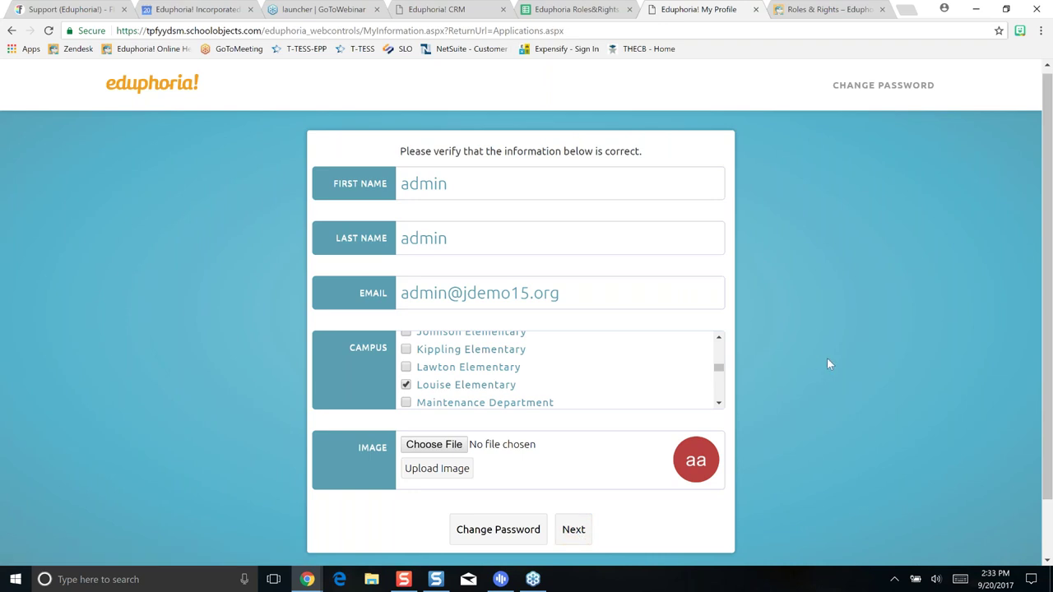
scroll(827, 358, down, 1)
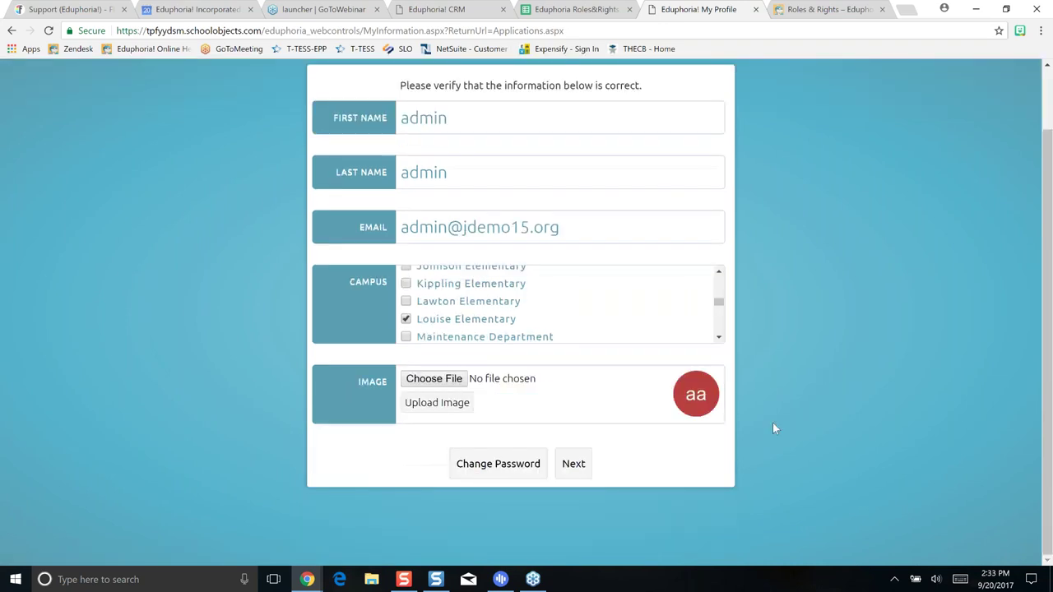
click(573, 465)
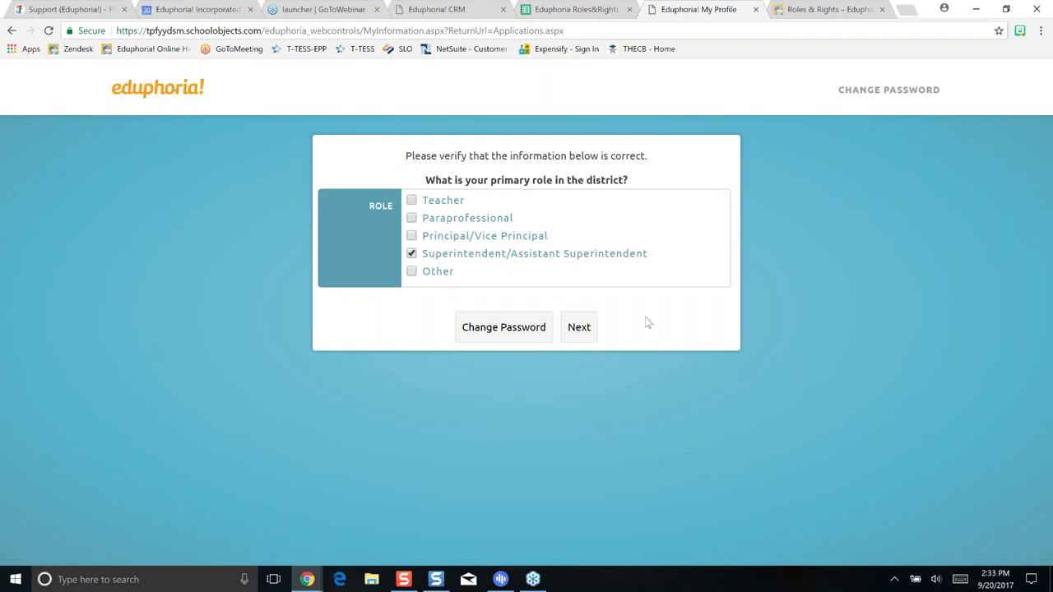
Pass the role step, clear the missing-response alert, and submit a security answer
click(581, 329)
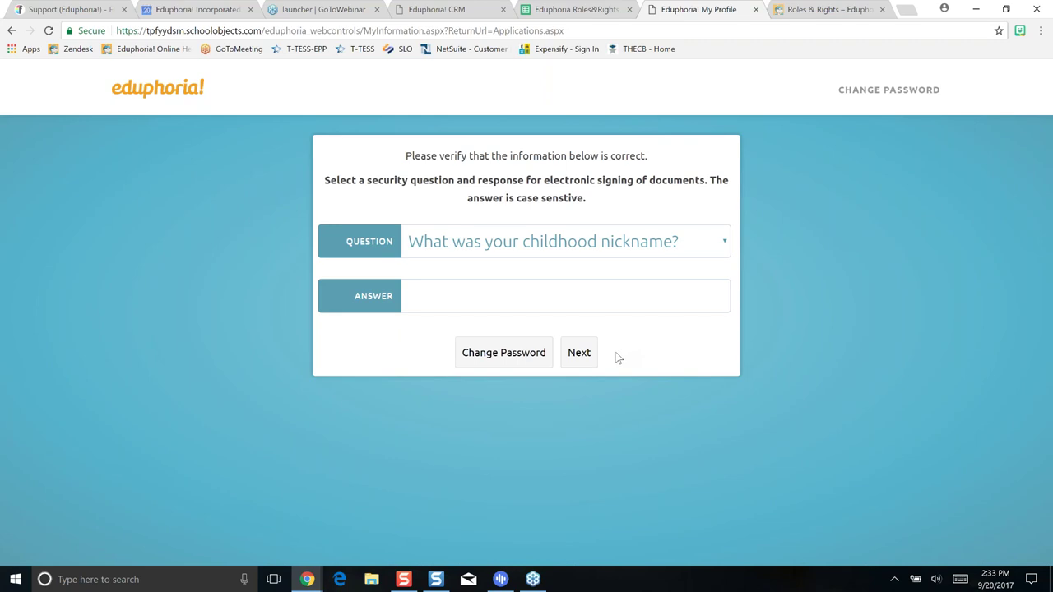
click(583, 353)
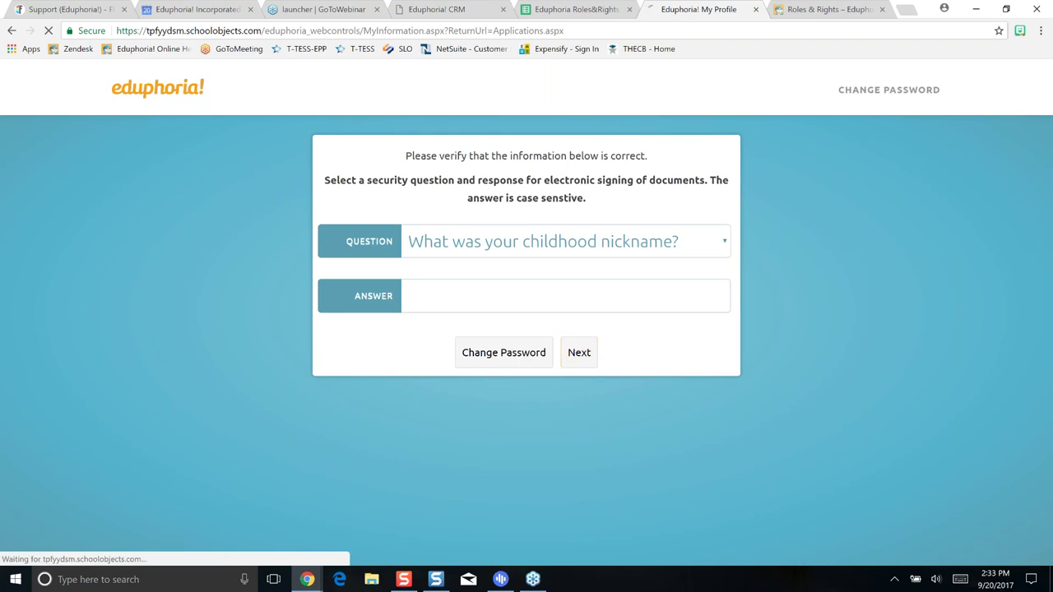
click(632, 106)
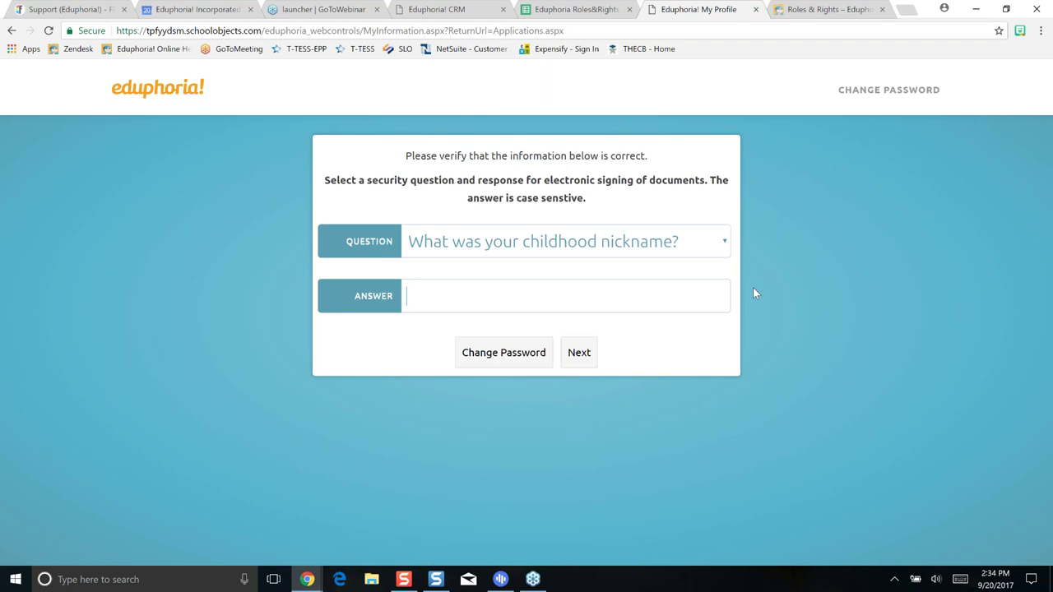
text(a)
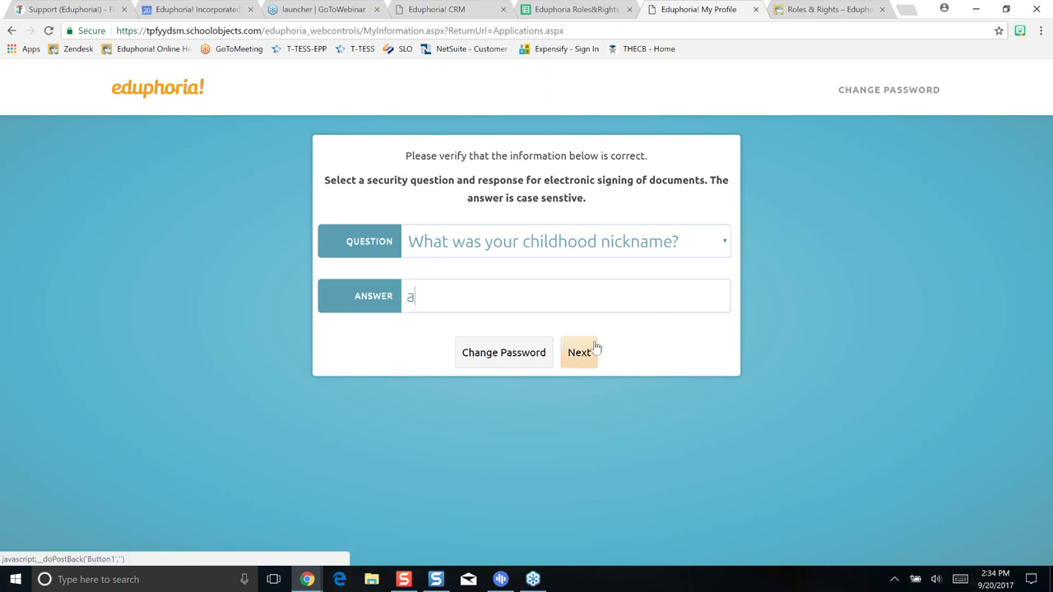
text(bc)
click(597, 348)
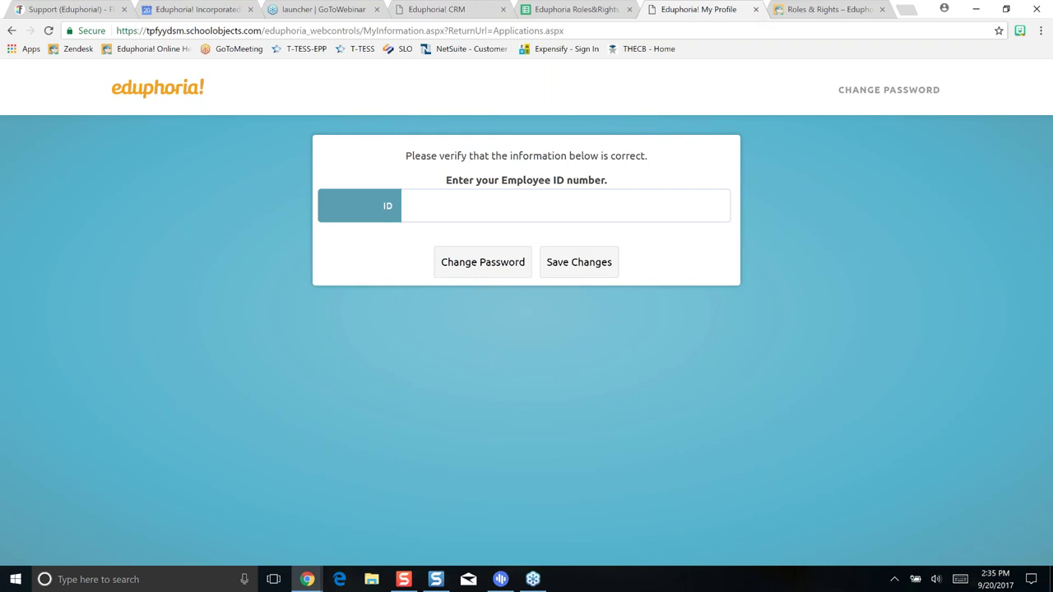
Return from the Eduphoria! CRM page via My Profile to the Web Manager application
click(442, 17)
click(438, 425)
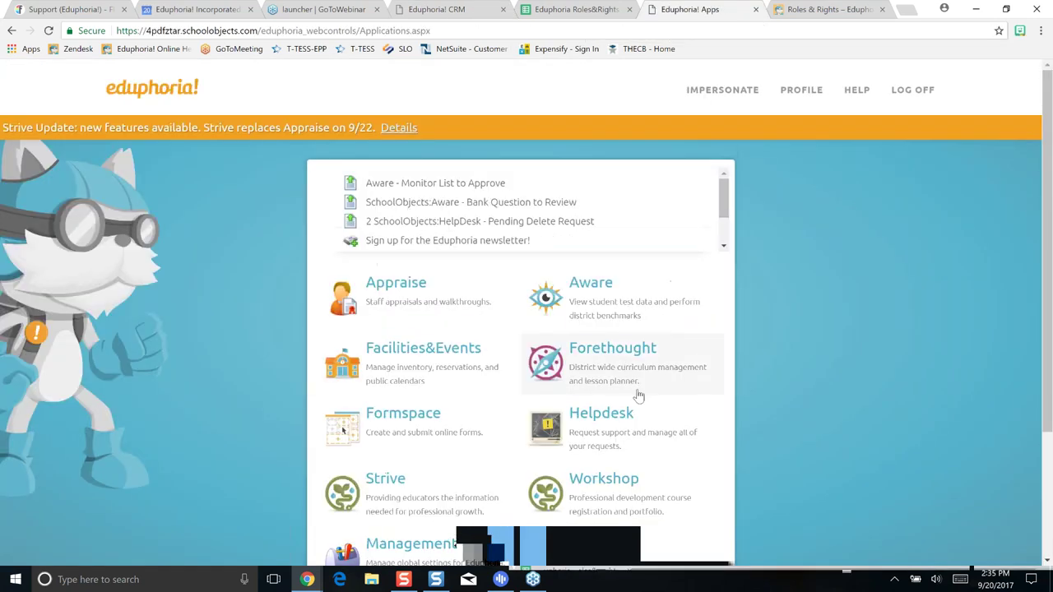
scroll(505, 411, down, 1)
click(394, 502)
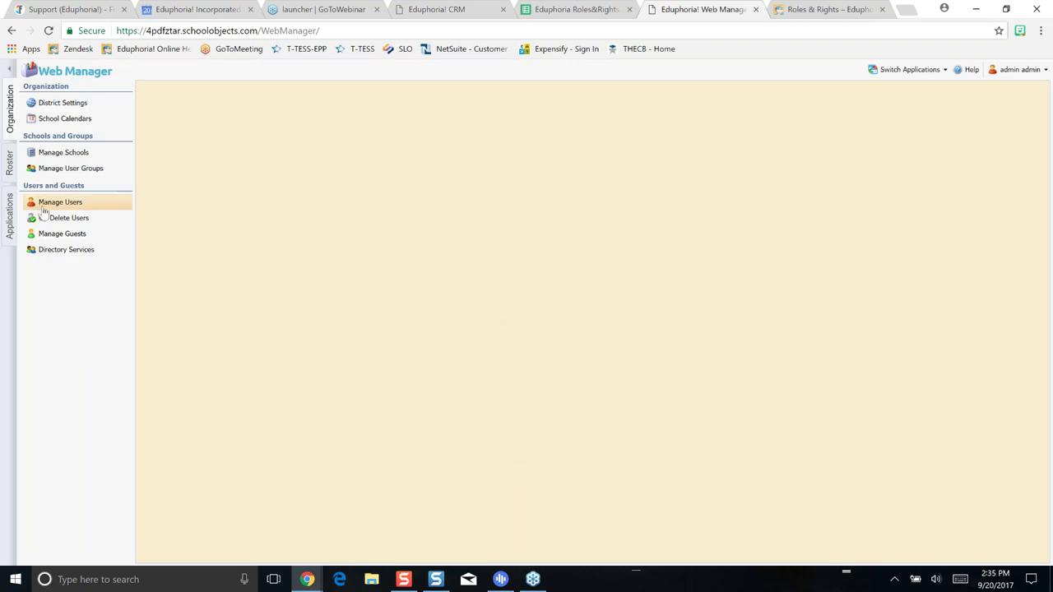
Search Manage Users for 'teacher' and open the Teacher2, Teacher2 account
click(43, 205)
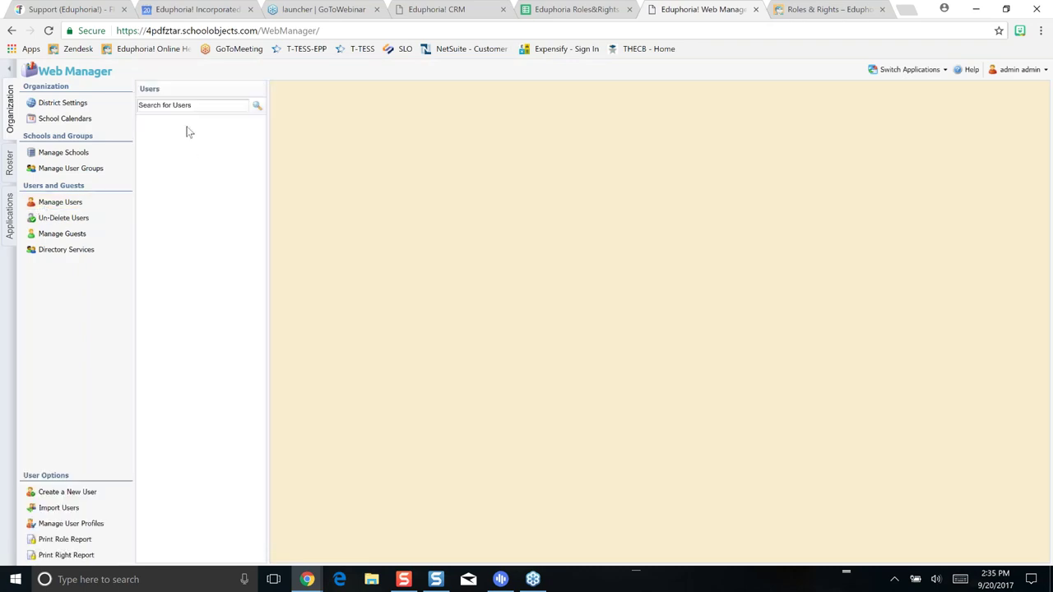
click(203, 107)
text(ea)
key(BackSpace)
key(BackSpace)
text(teacher)
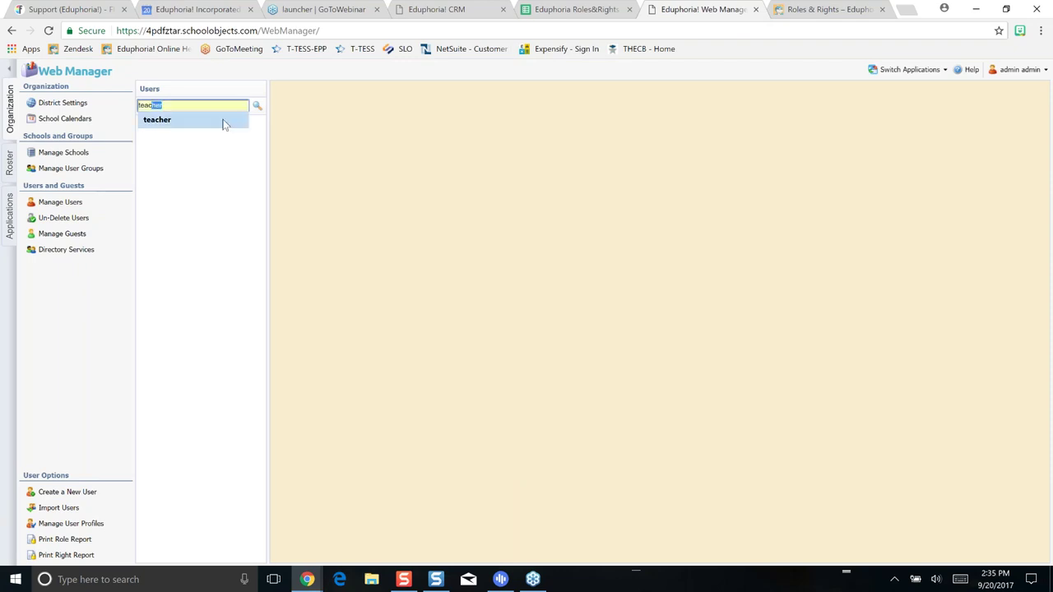
click(224, 123)
click(257, 105)
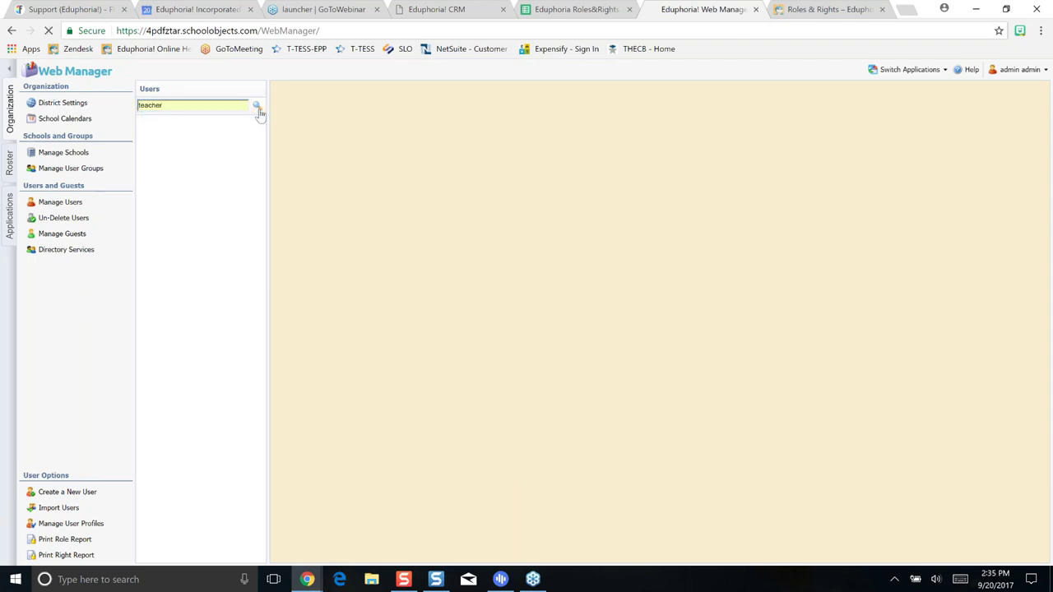
click(196, 244)
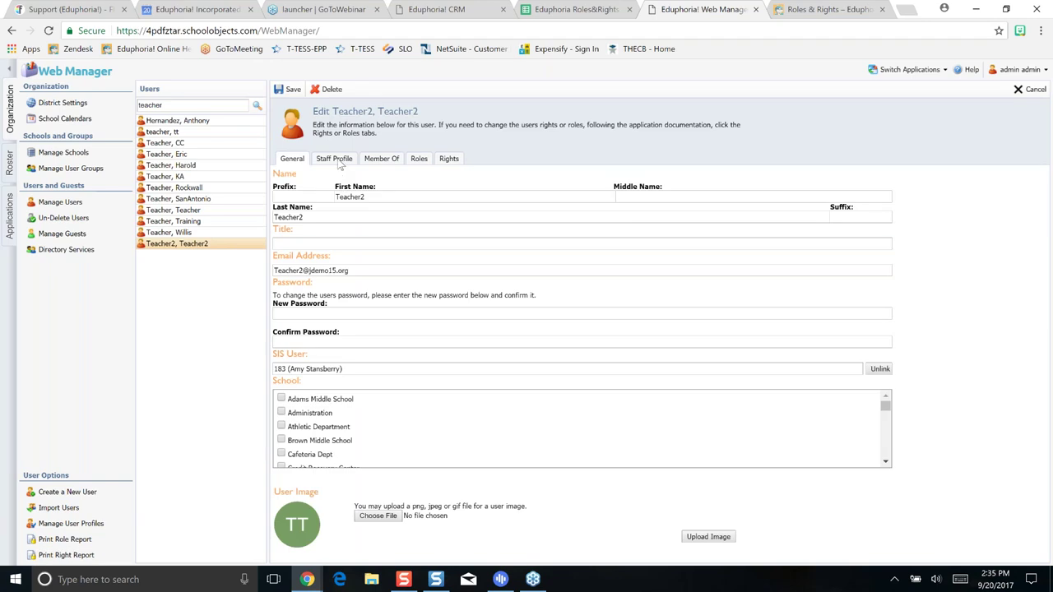
View Teacher2's Roles tab and check the Vice Principal/Limited Appraiser campus list without changes
click(419, 160)
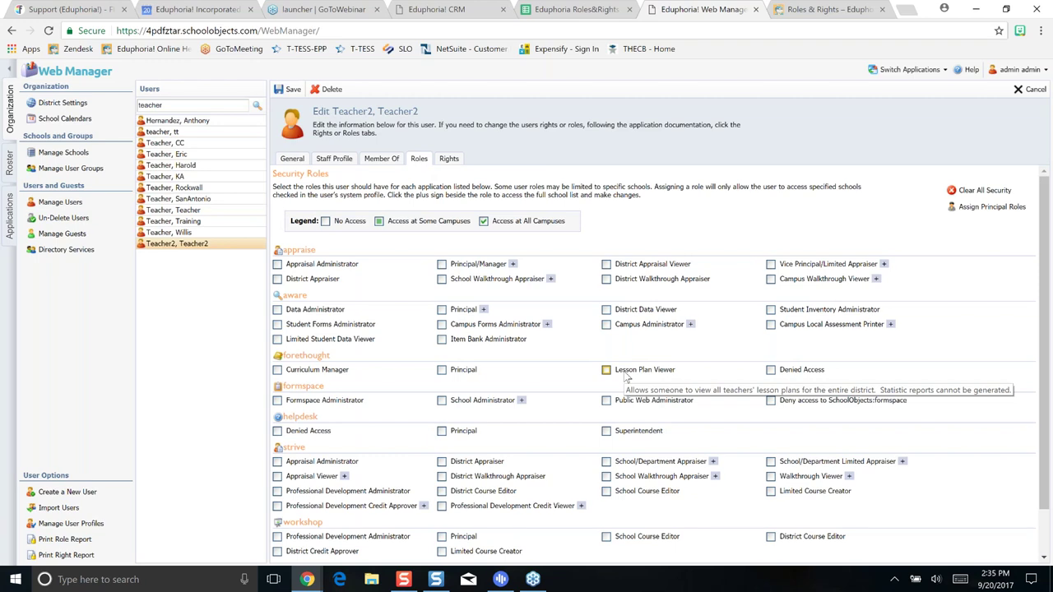
scroll(625, 377, down, 1)
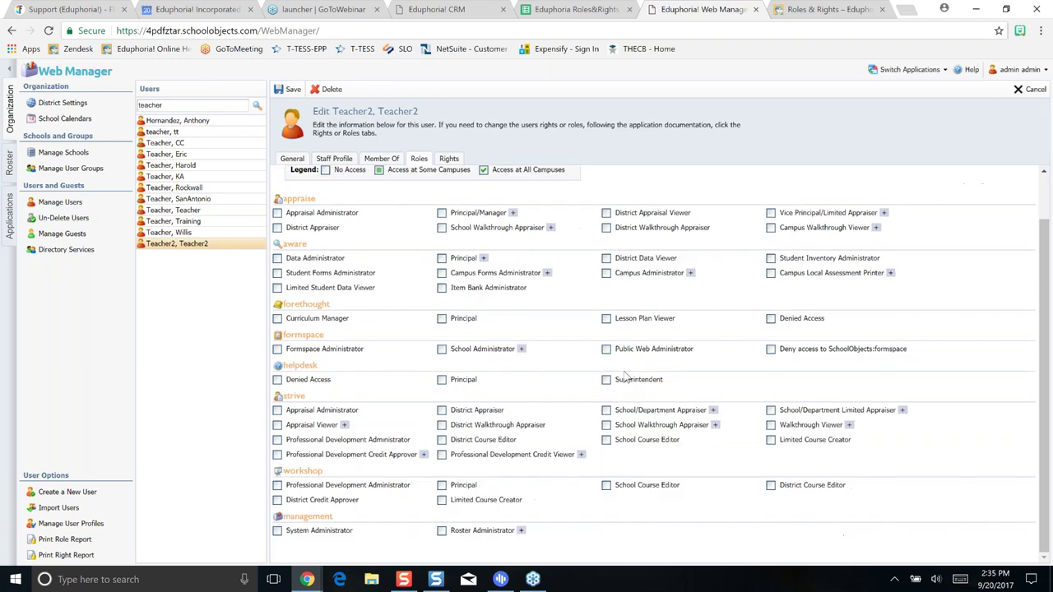
click(885, 213)
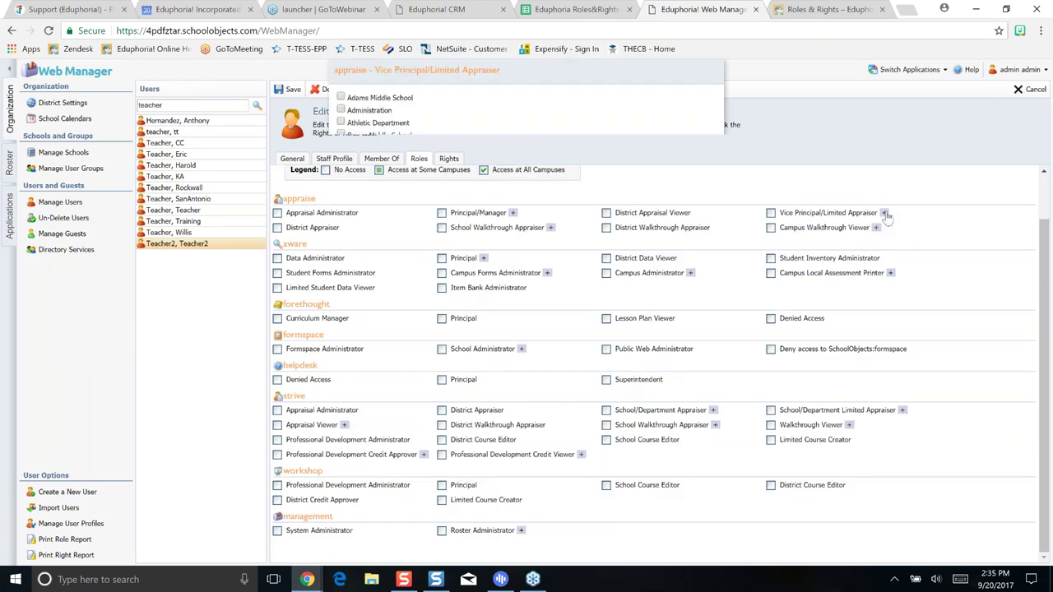
scroll(543, 230, down, 5)
scroll(542, 230, up, 5)
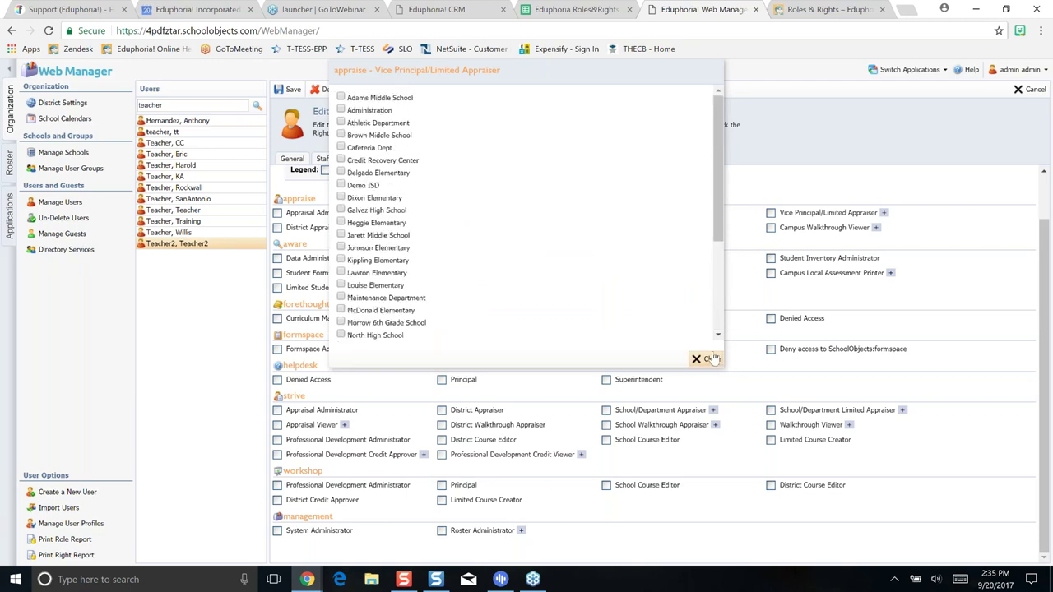
click(704, 360)
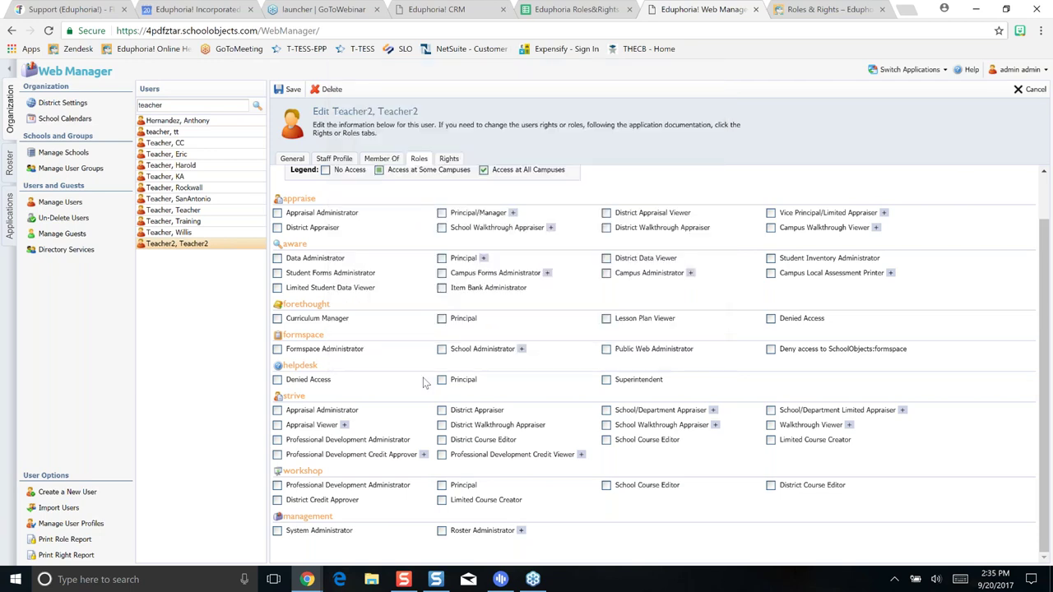
scroll(426, 380, up, 2)
scroll(436, 381, down, 2)
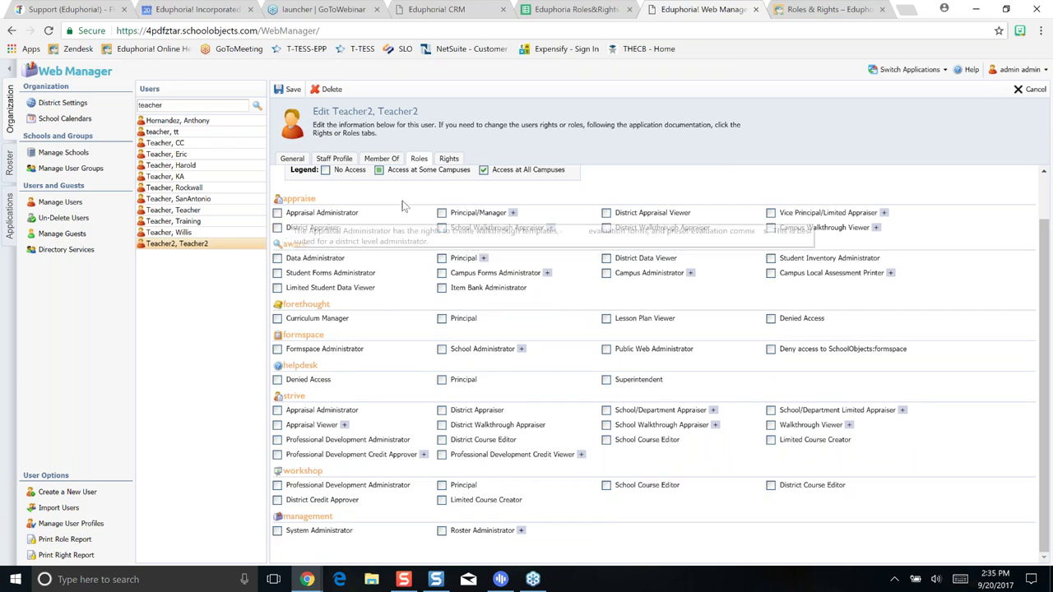
click(442, 213)
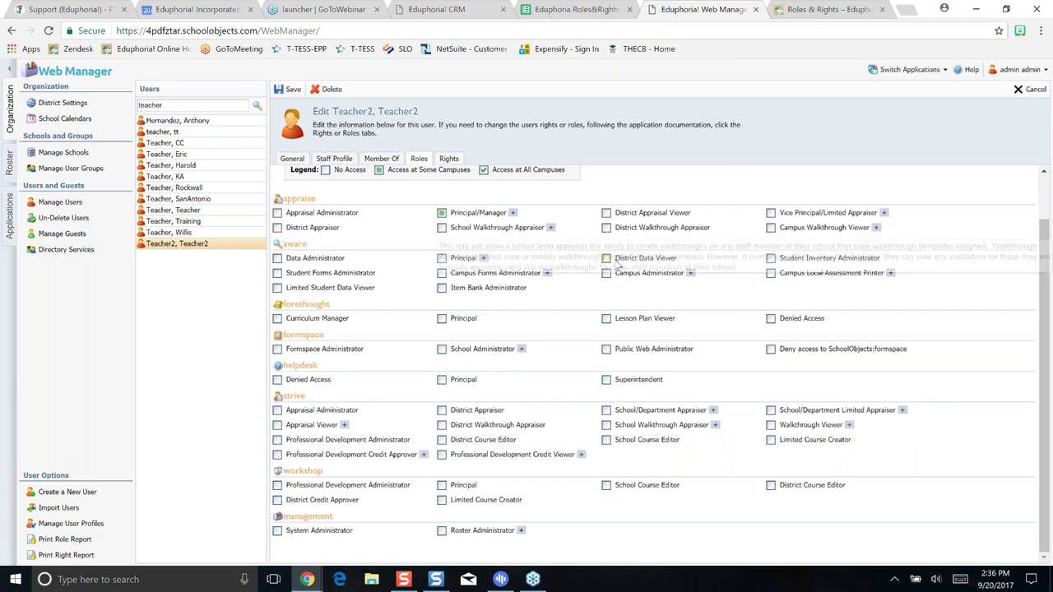
click(514, 213)
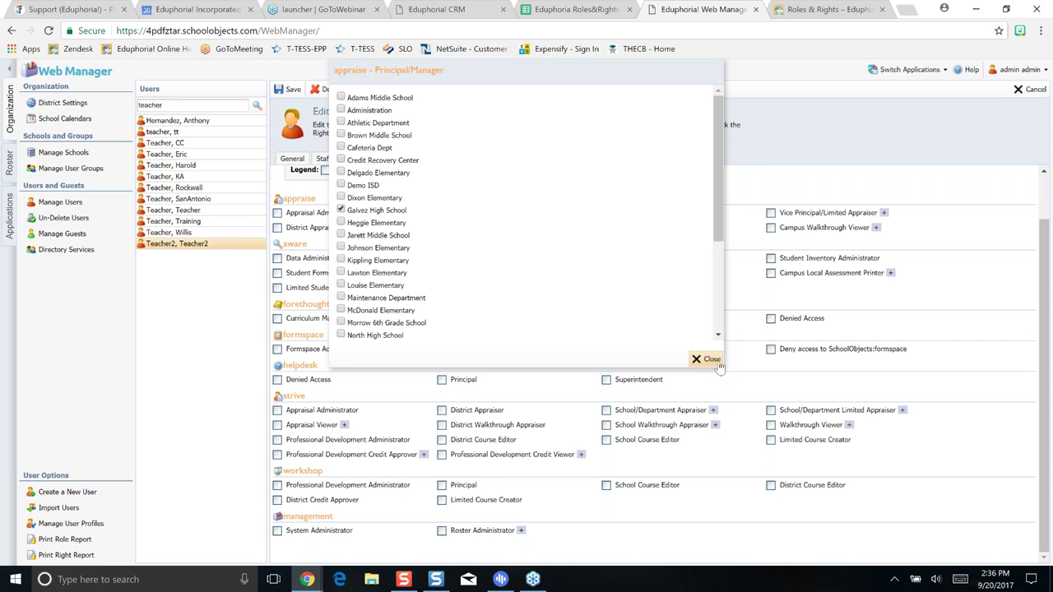
click(712, 361)
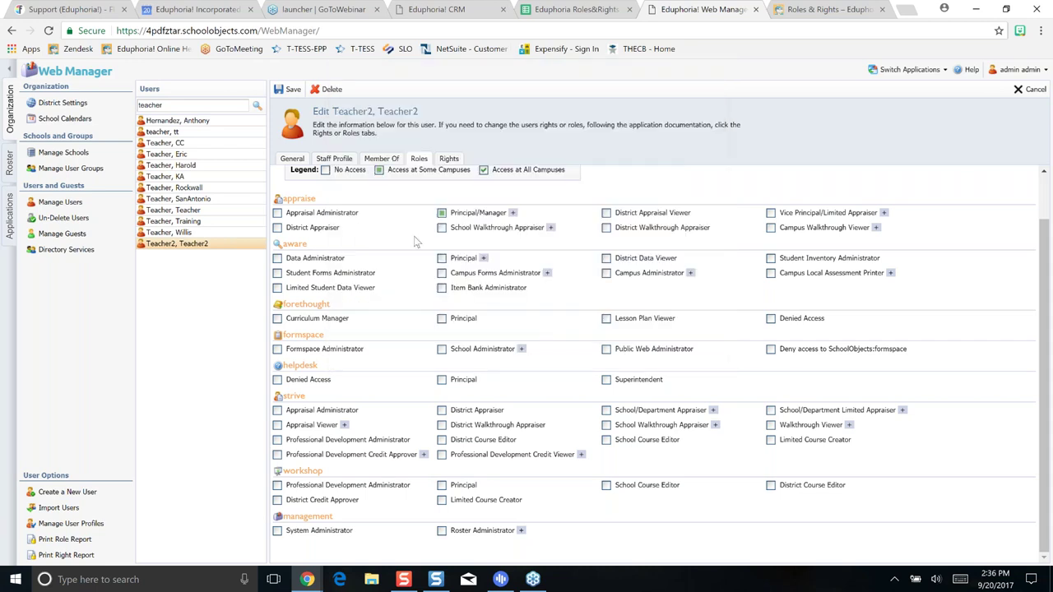
click(441, 215)
scroll(557, 365, up, 1)
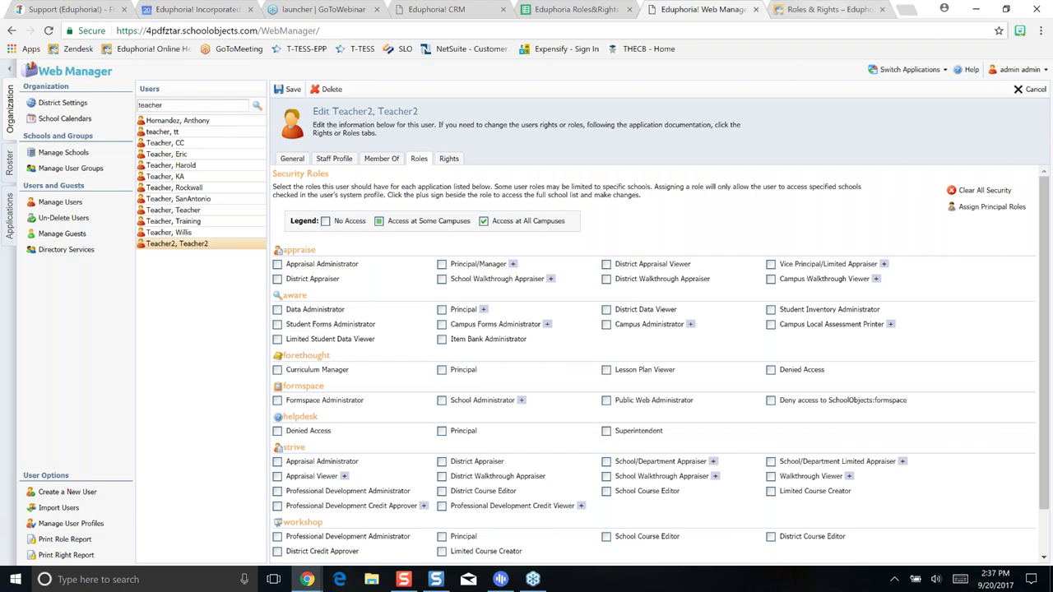
click(829, 11)
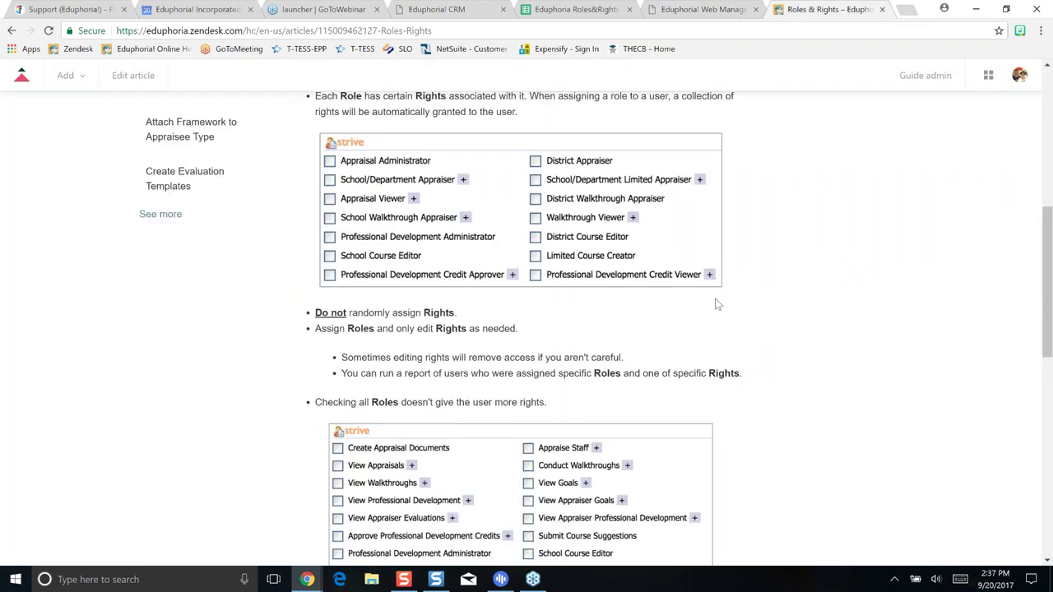
Return to the Help Center home page and open the Aware category
scroll(716, 304, down, 2)
scroll(714, 306, up, 15)
click(153, 166)
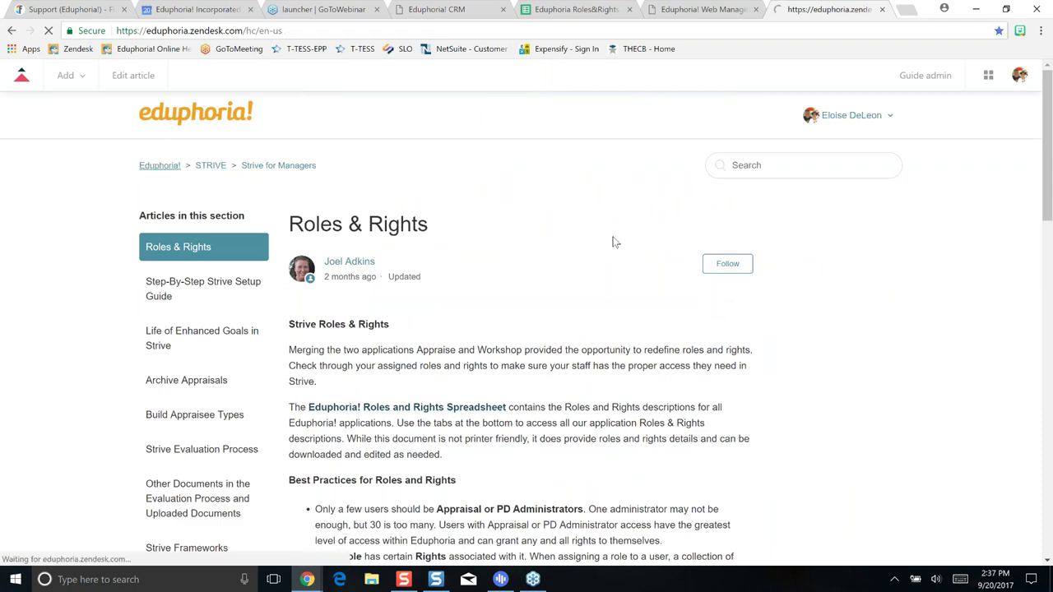
scroll(754, 311, down, 2)
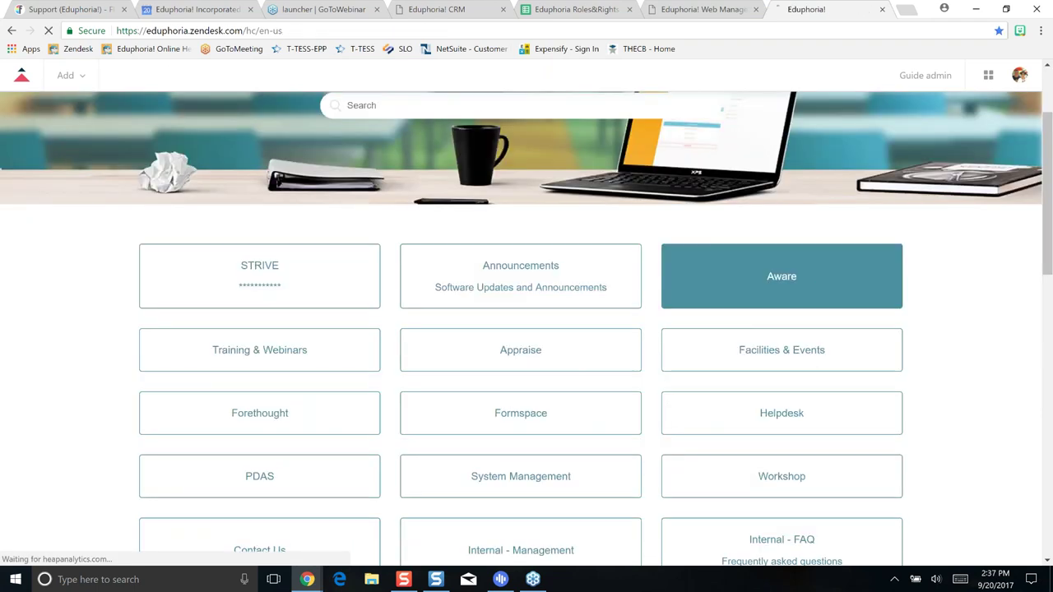
click(732, 292)
Scroll down to Aware Management and show all 18 of its articles
scroll(738, 297, down, 3)
scroll(738, 297, down, 3)
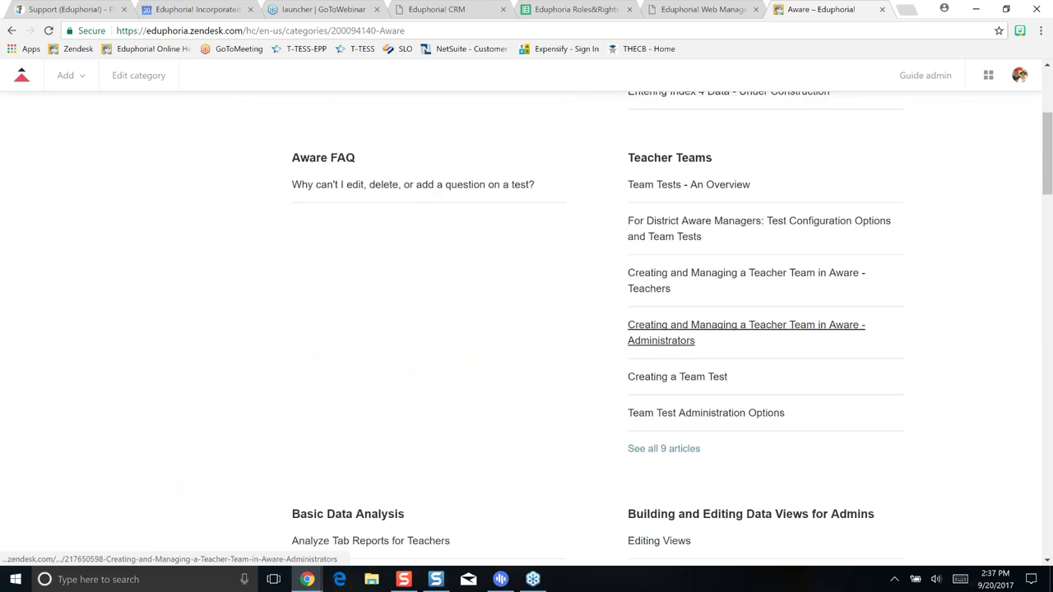
scroll(748, 346, down, 4)
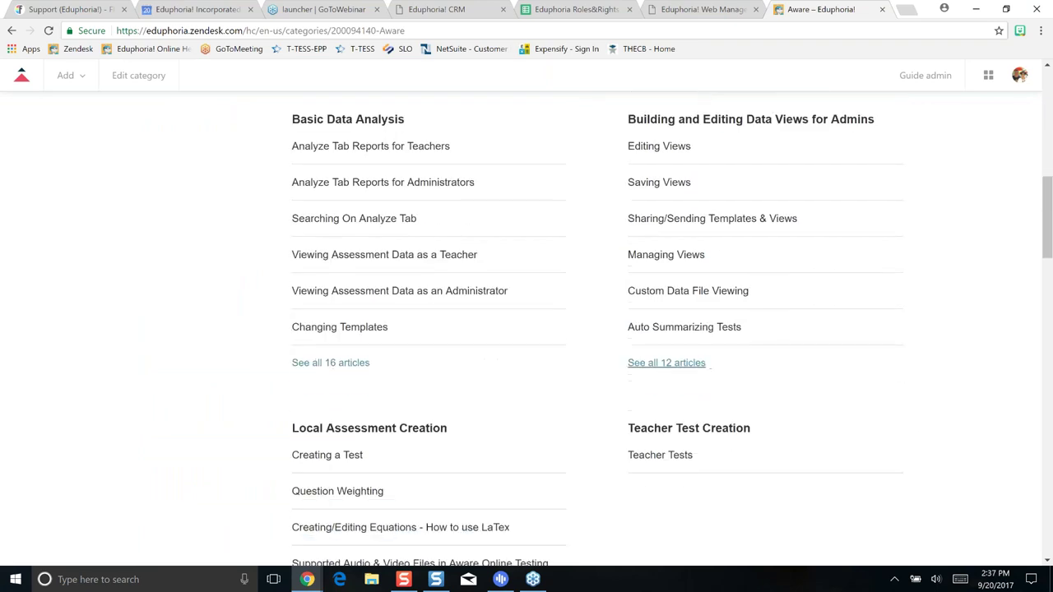
scroll(758, 367, down, 6)
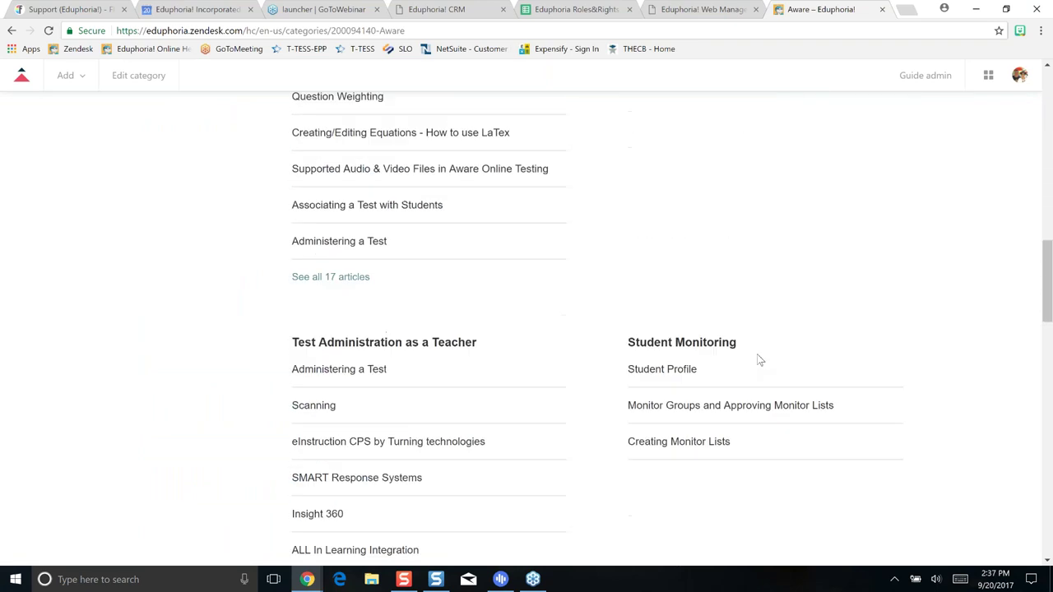
scroll(761, 352, down, 3)
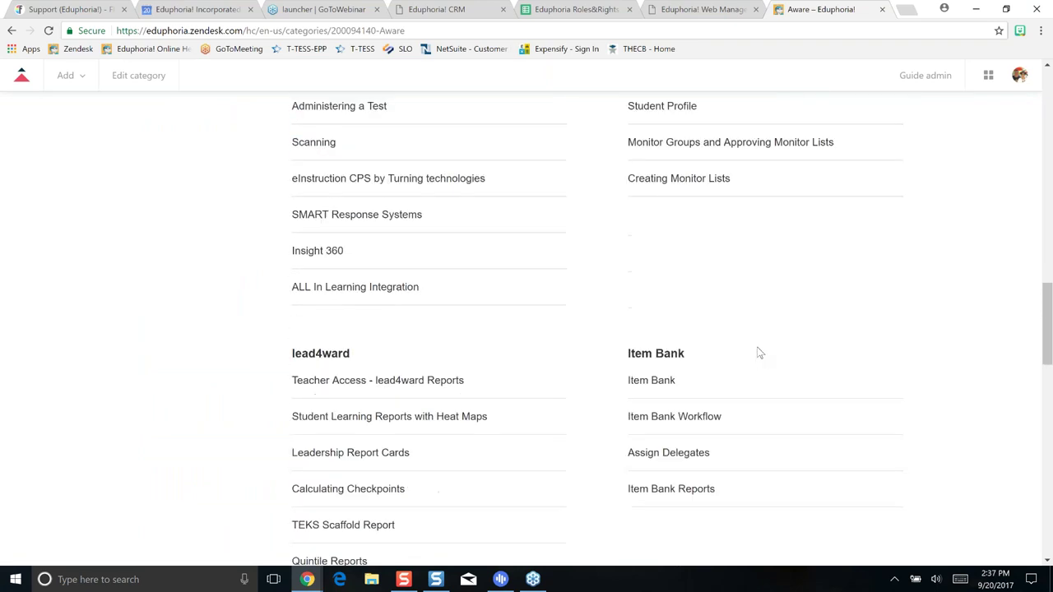
scroll(758, 348, down, 3)
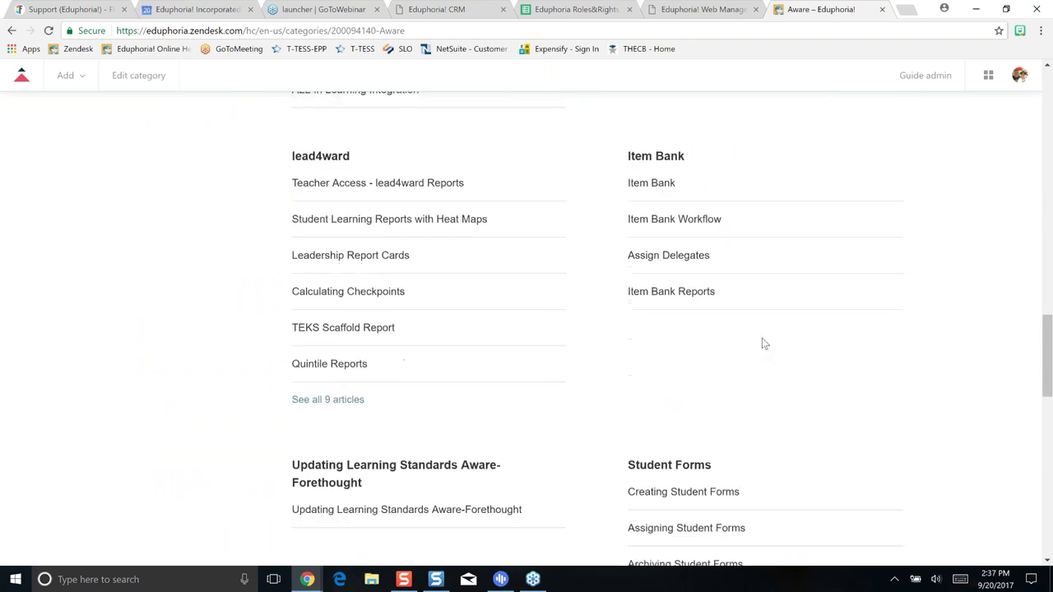
scroll(763, 339, down, 3)
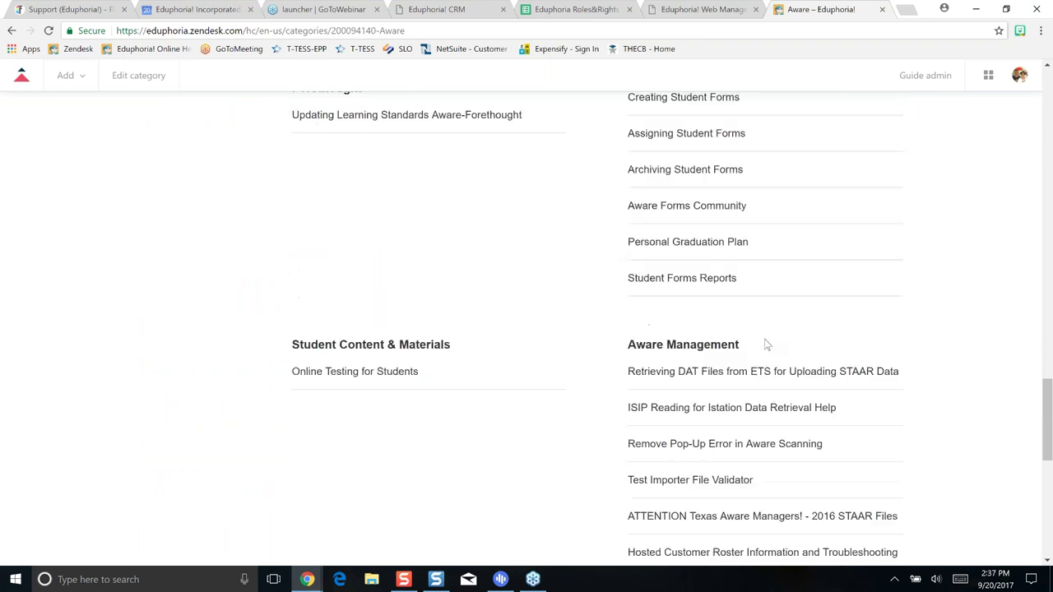
scroll(764, 343, down, 3)
scroll(766, 344, down, 3)
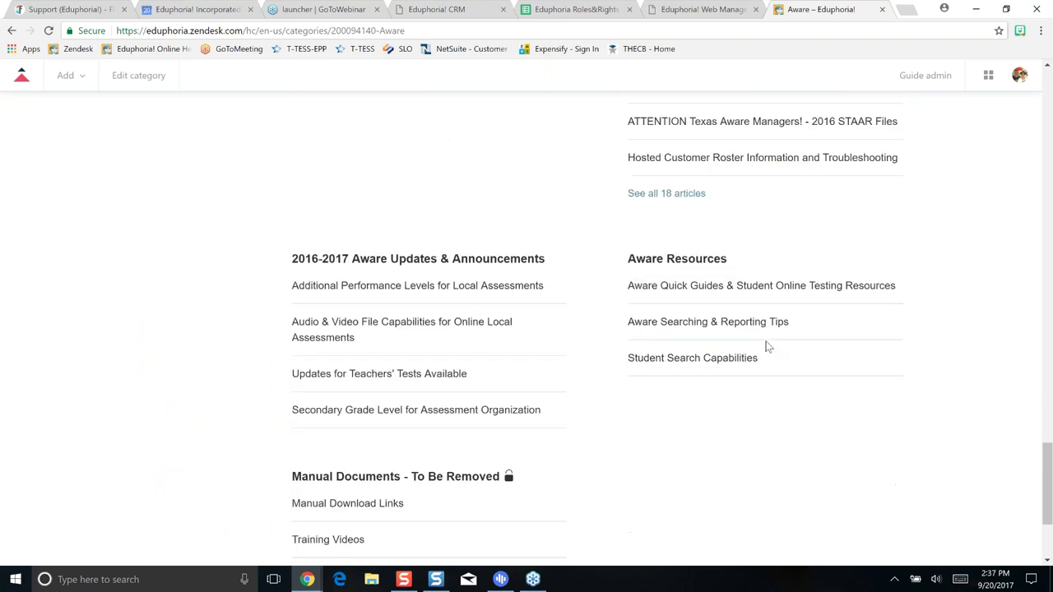
scroll(771, 337, up, 4)
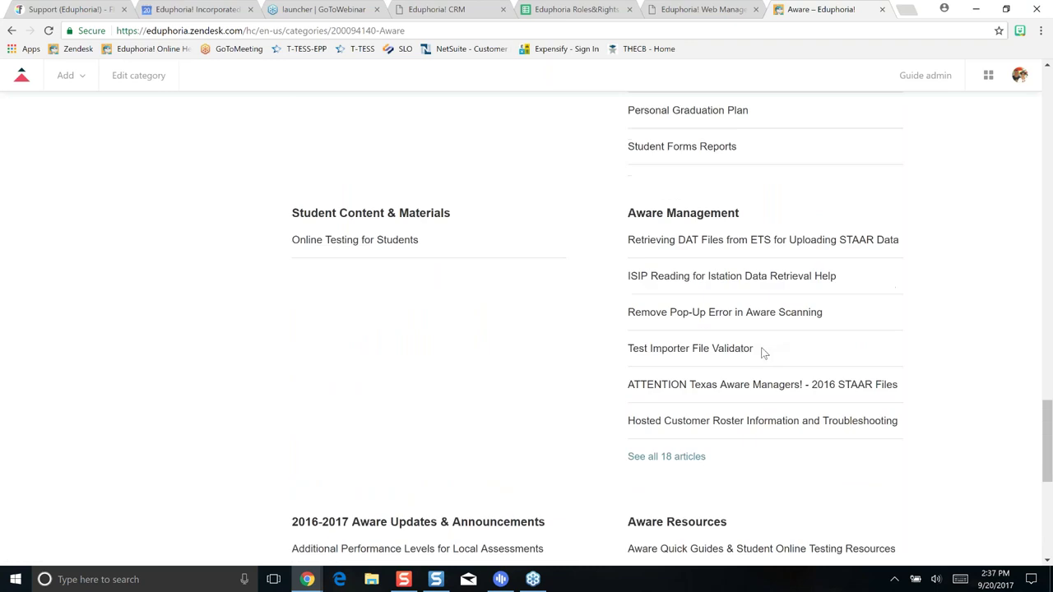
scroll(757, 357, up, 3)
scroll(750, 363, up, 3)
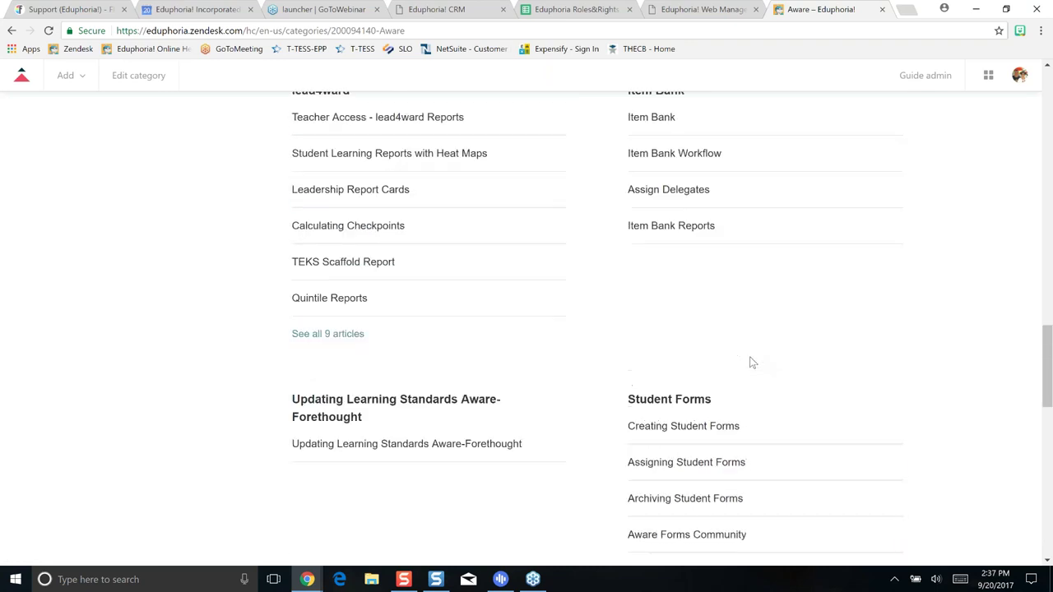
scroll(751, 357, down, 4)
scroll(750, 356, down, 3)
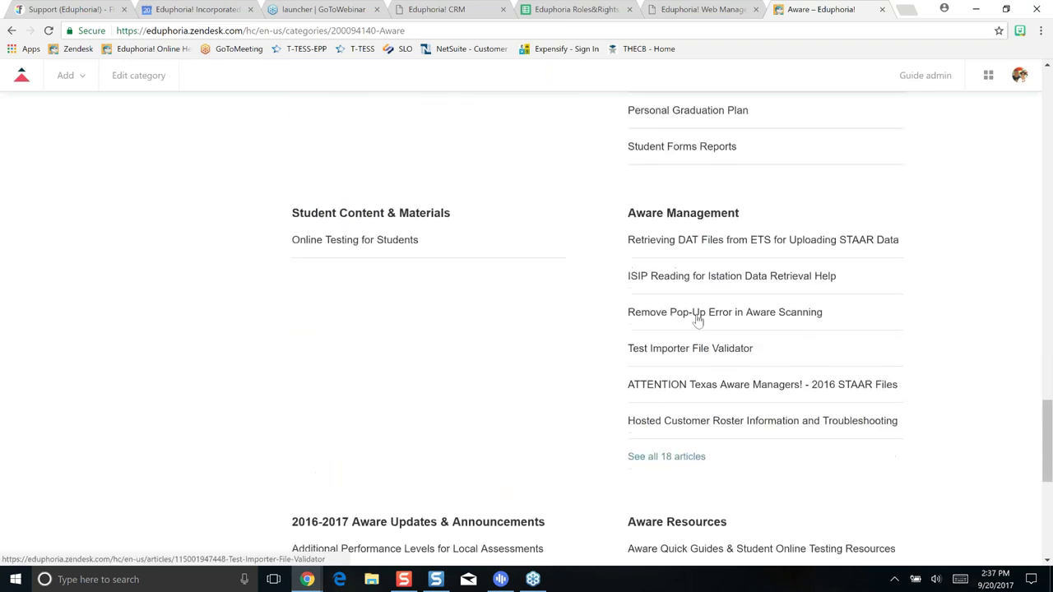
click(682, 458)
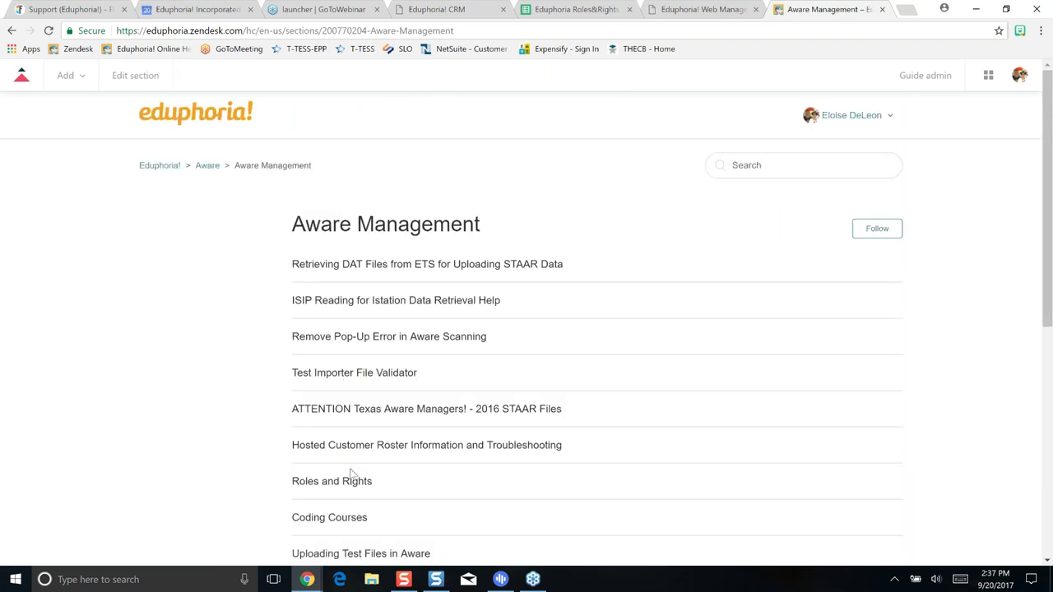
Read the Roles and Rights article's Aware clarification FAQs, then bring up the Roles&Rights spreadsheet
click(360, 485)
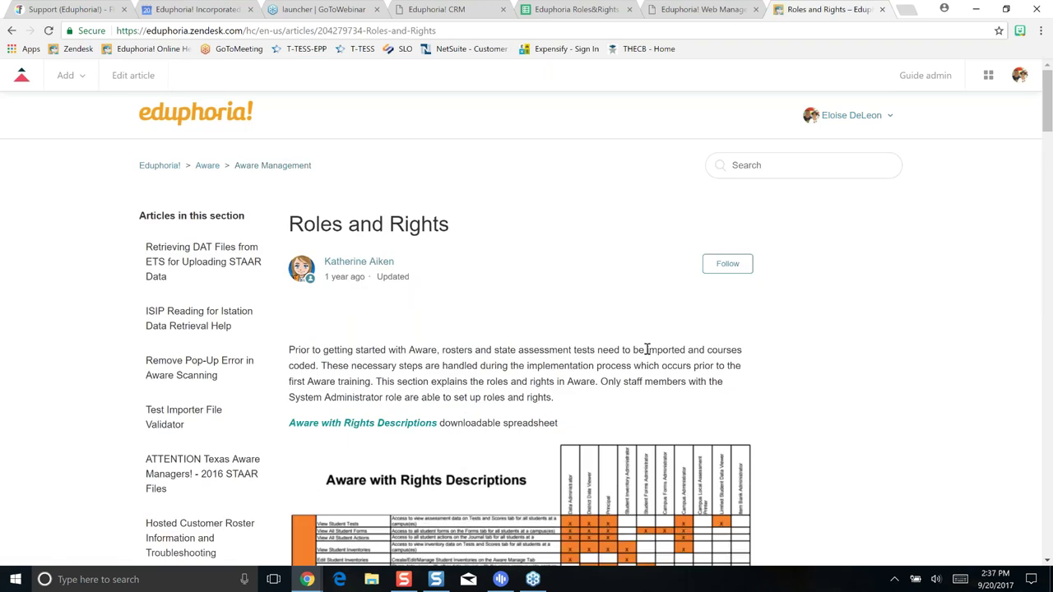
scroll(647, 350, down, 1)
scroll(646, 350, down, 2)
scroll(646, 349, down, 15)
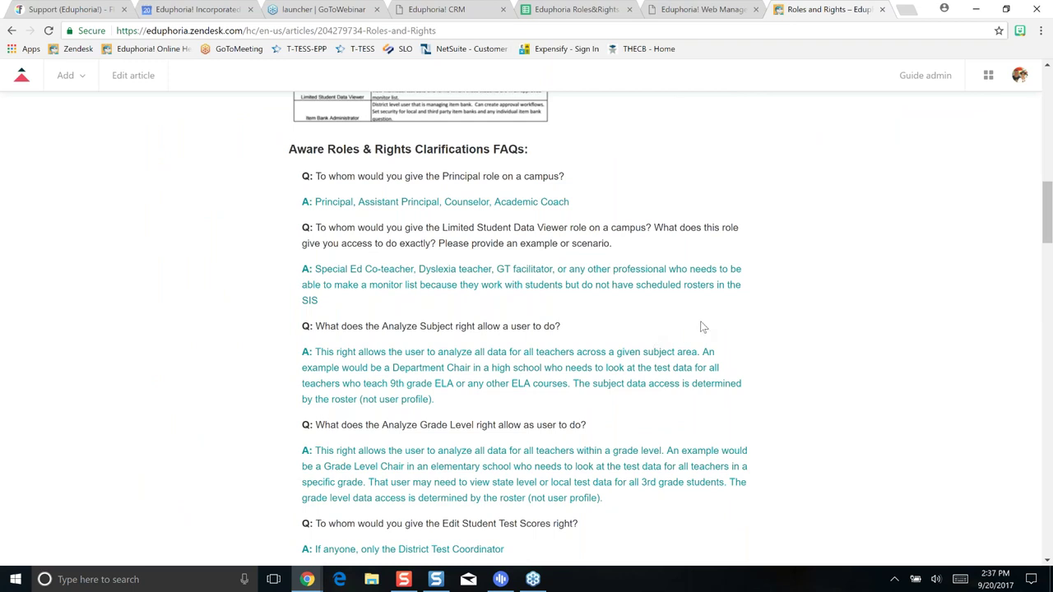
scroll(649, 342, down, 1)
scroll(648, 341, down, 1)
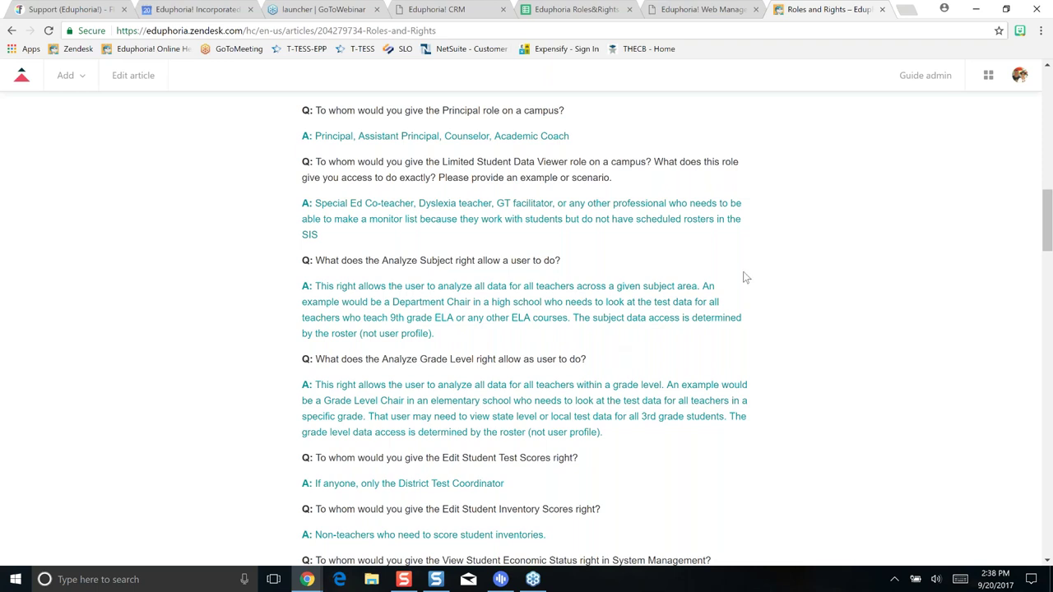
click(559, 11)
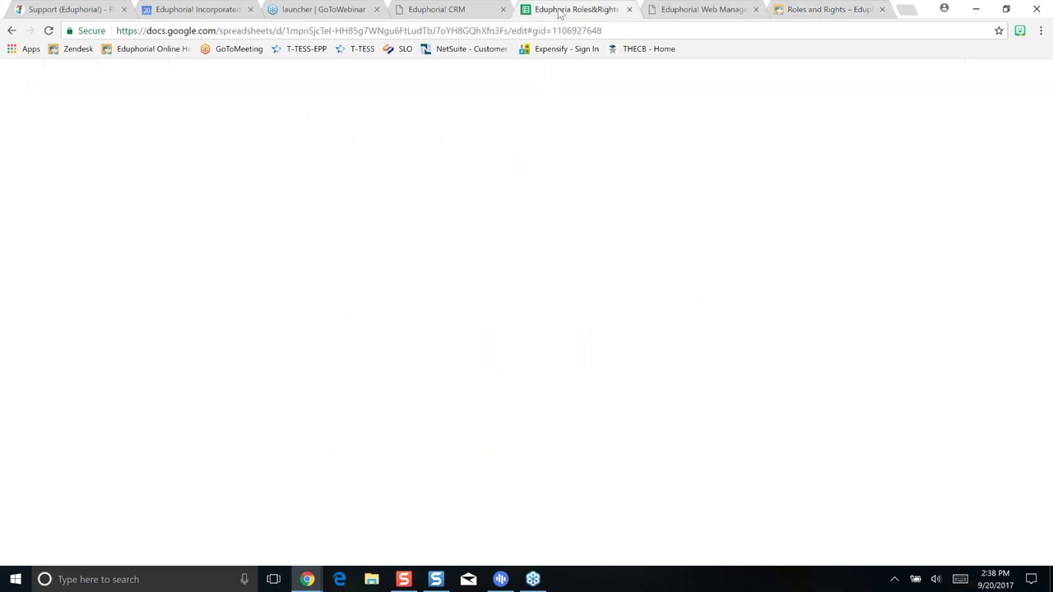
Glance at the teacher's Web Manager roles, then review the spreadsheet's Strive sheet
click(685, 11)
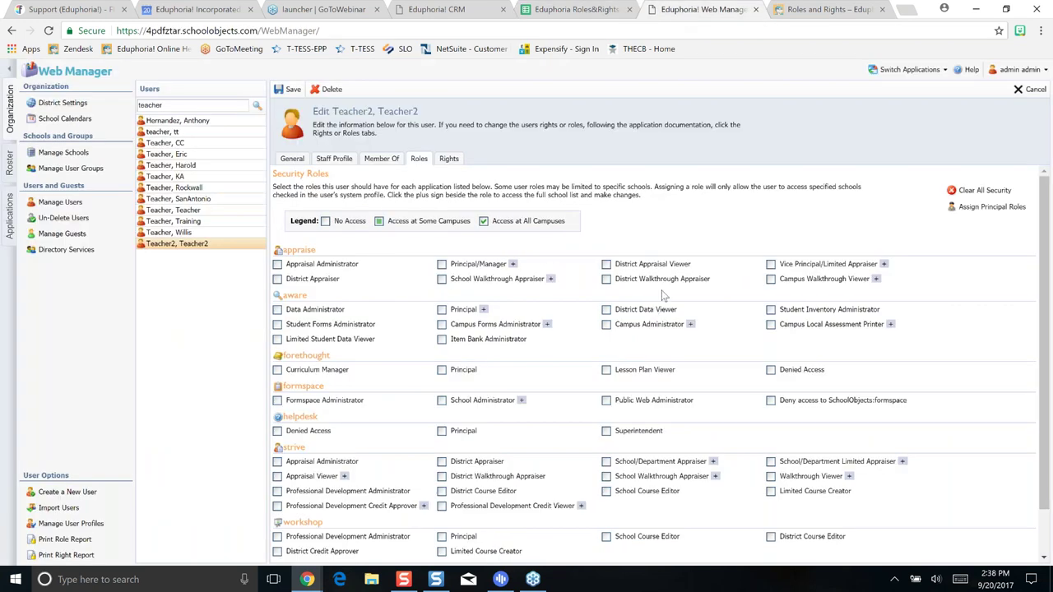
click(562, 11)
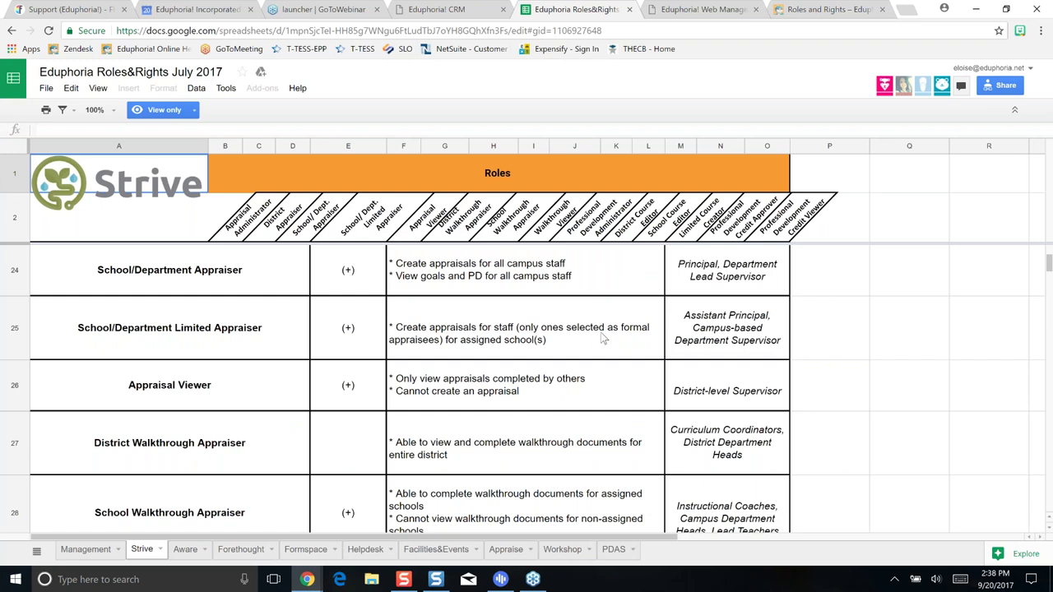
scroll(603, 338, down, 2)
scroll(603, 333, down, 2)
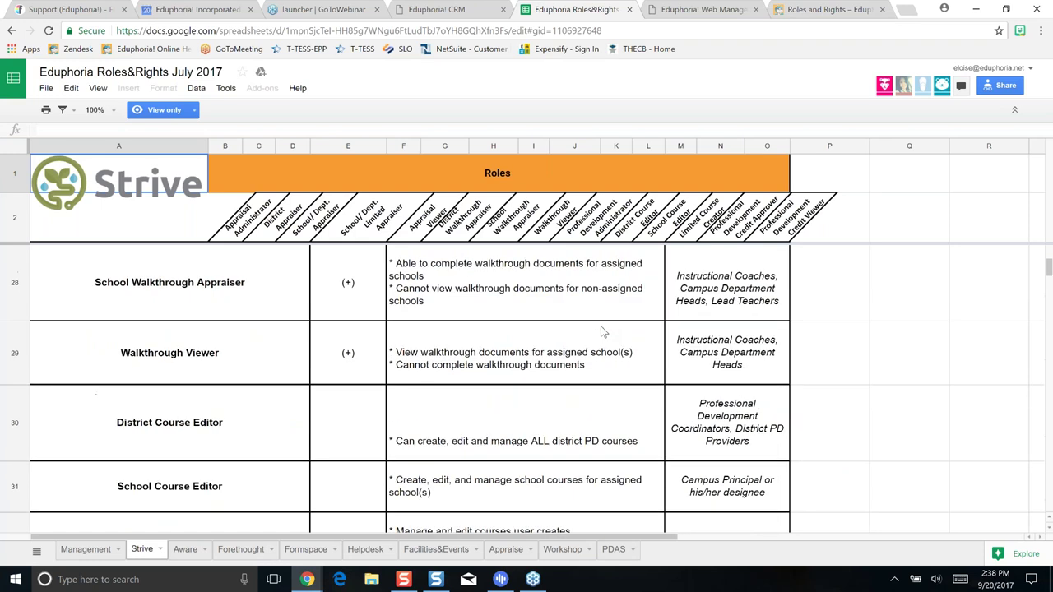
scroll(603, 332, down, 1)
scroll(603, 332, down, 2)
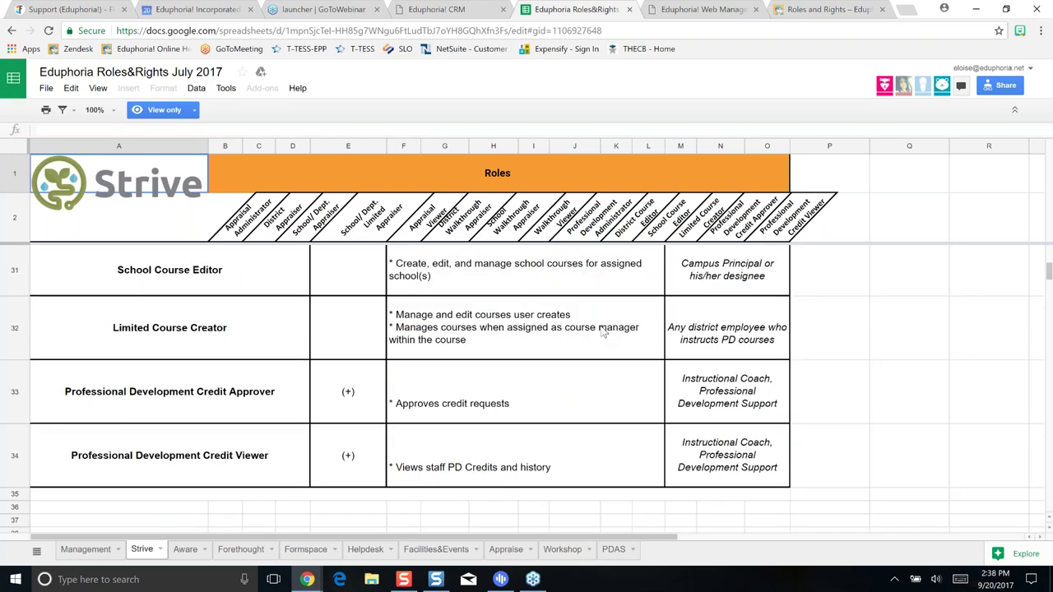
scroll(603, 332, up, 12)
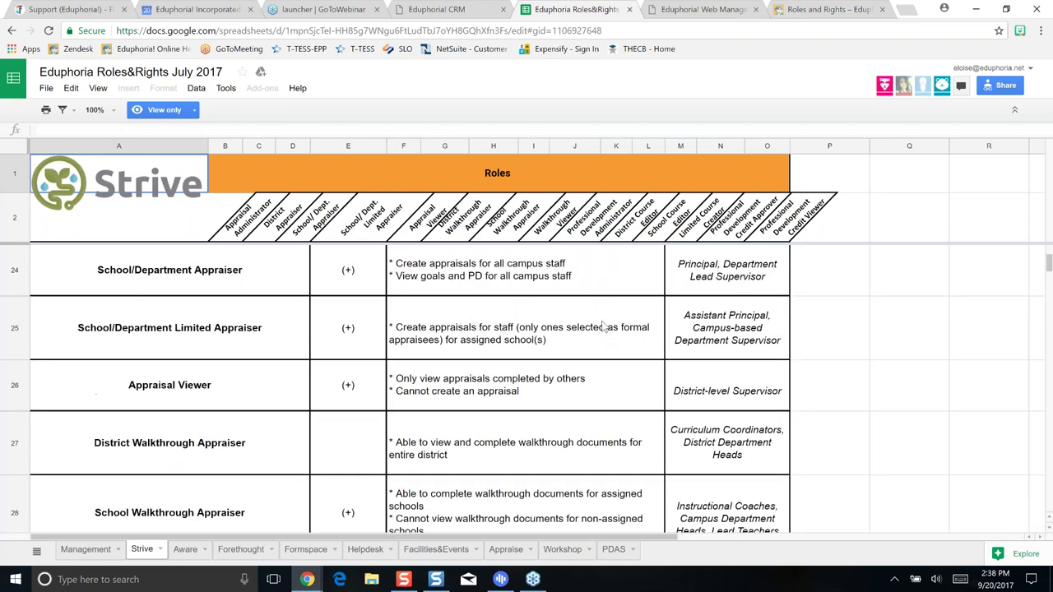
scroll(603, 325, down, 5)
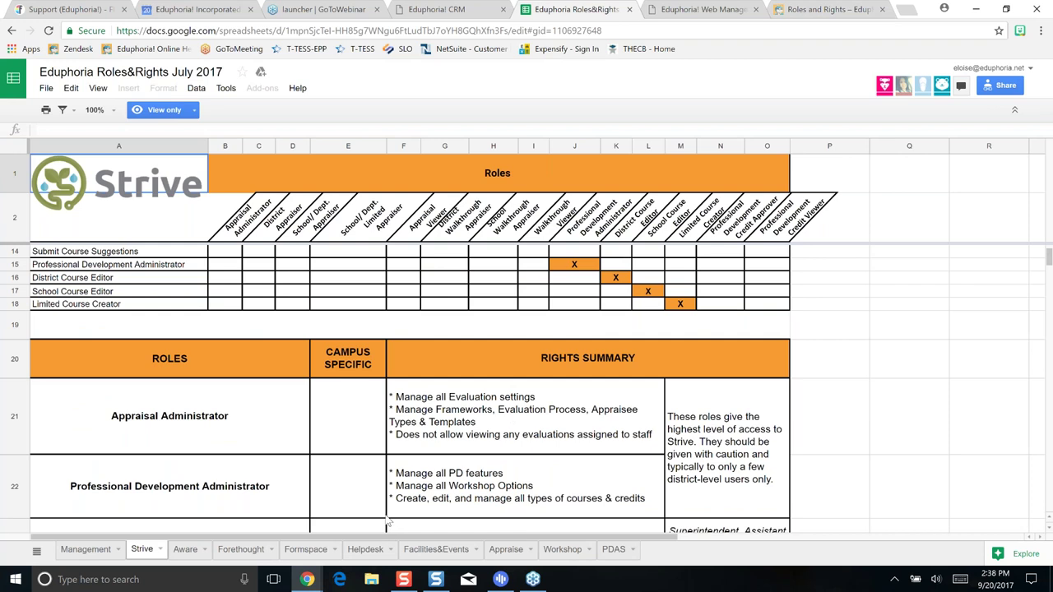
Switch to the Aware sheet and scroll to its 'Who should have this role?' table
click(204, 551)
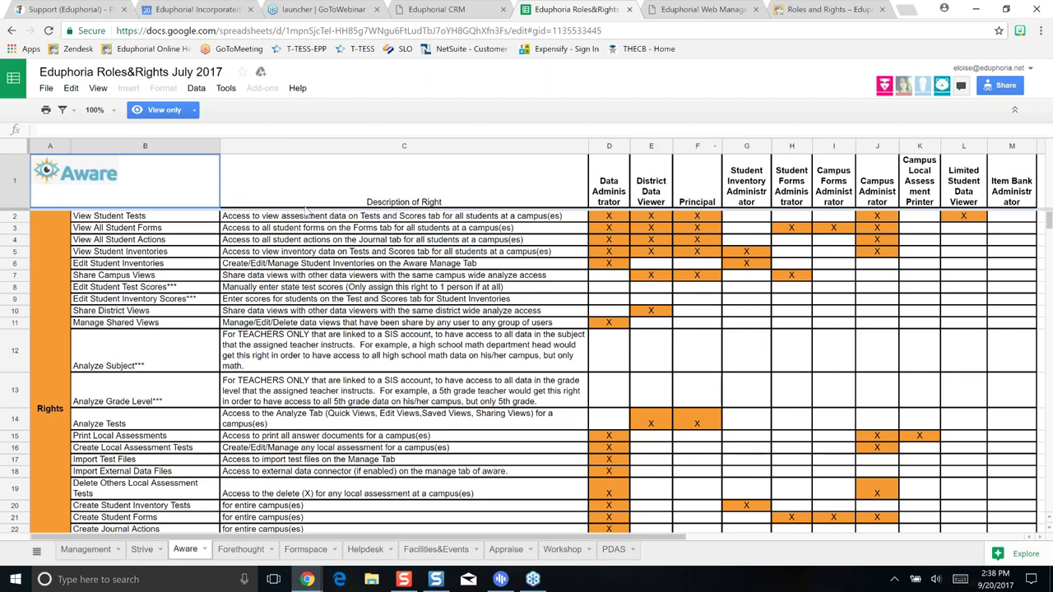
scroll(183, 299, down, 2)
scroll(188, 301, down, 2)
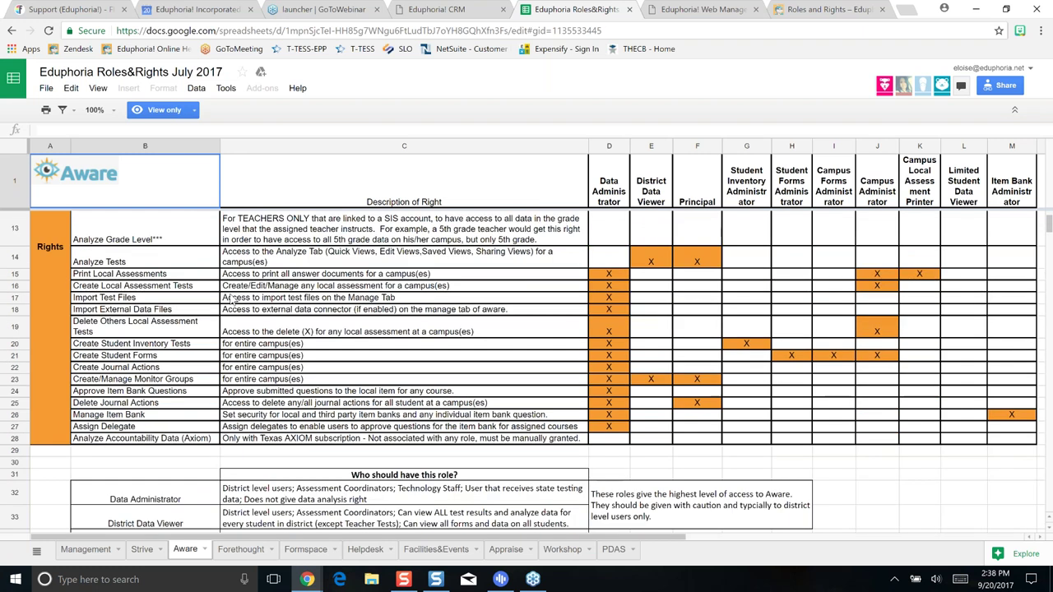
scroll(243, 301, down, 1)
scroll(243, 301, down, 4)
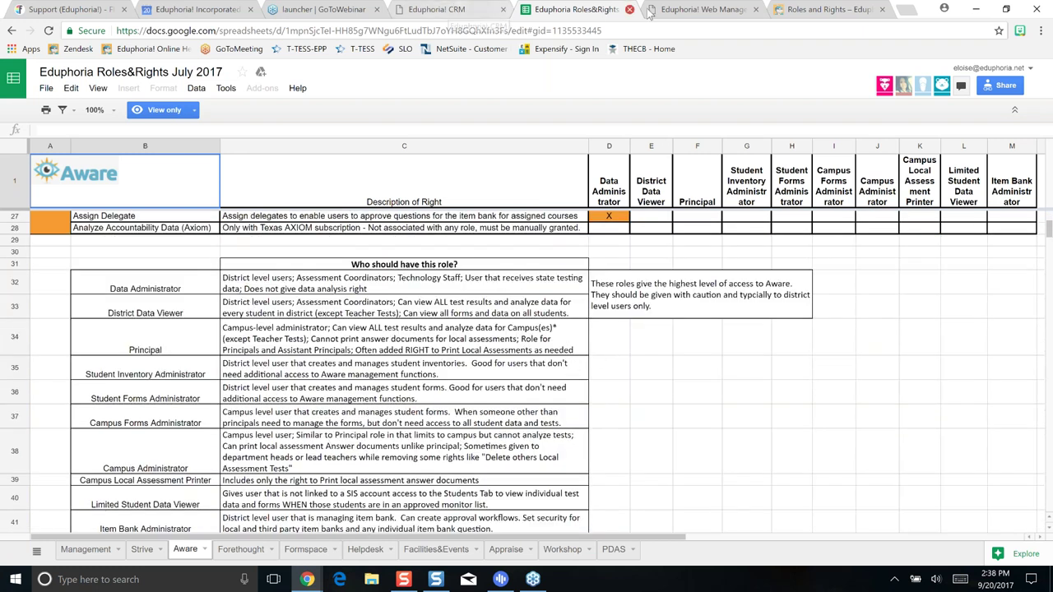
Go back to the Web Manager user page and open the Switch Applications list
click(700, 10)
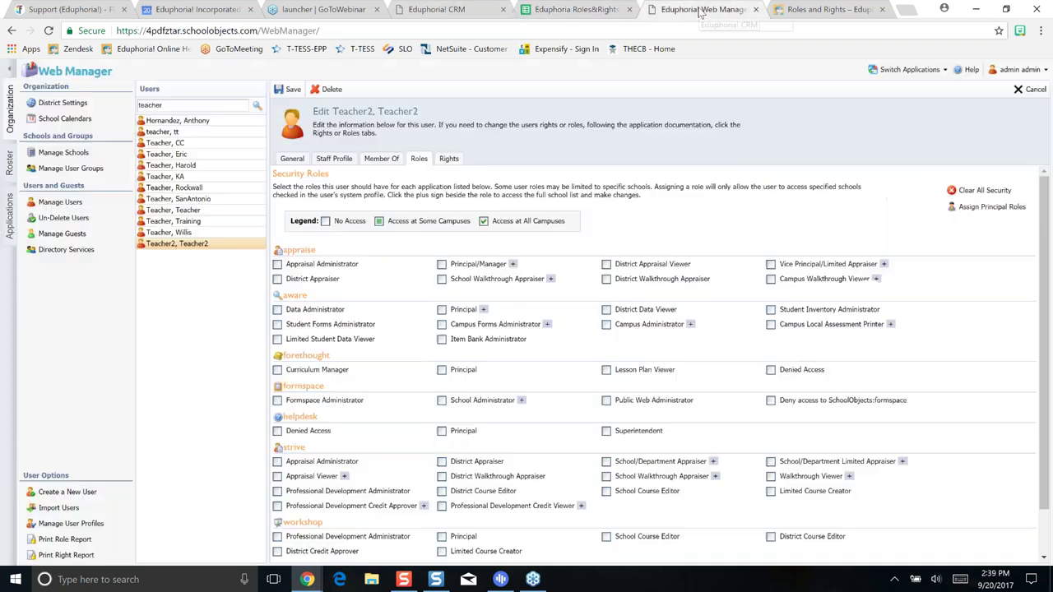
click(896, 74)
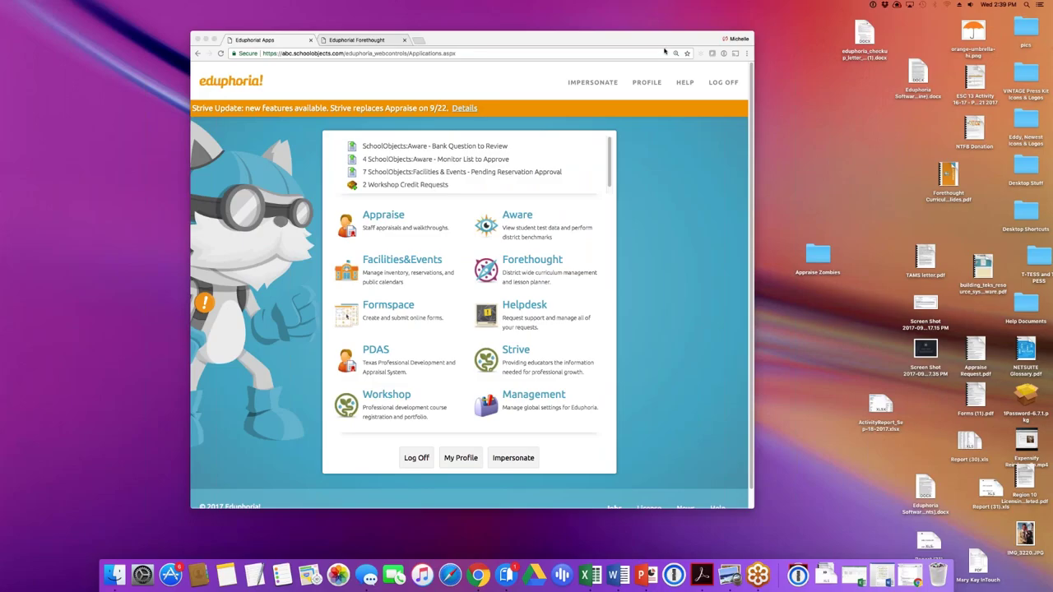
Drag the Chrome window toward the left of the desktop
drag(667, 46, 522, 46)
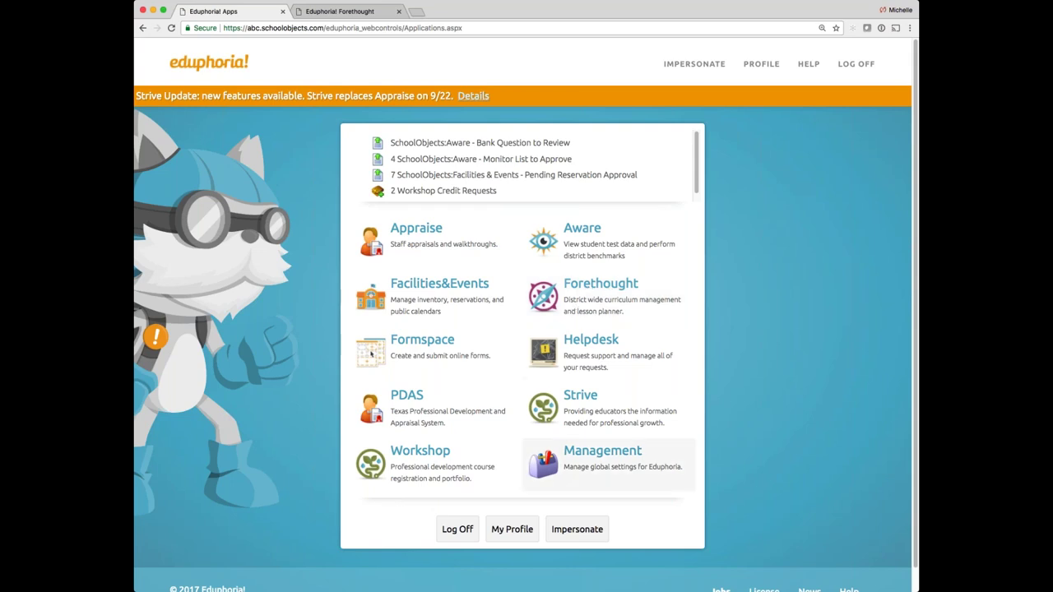
In Management settings, search the user list for 'admin'
click(591, 454)
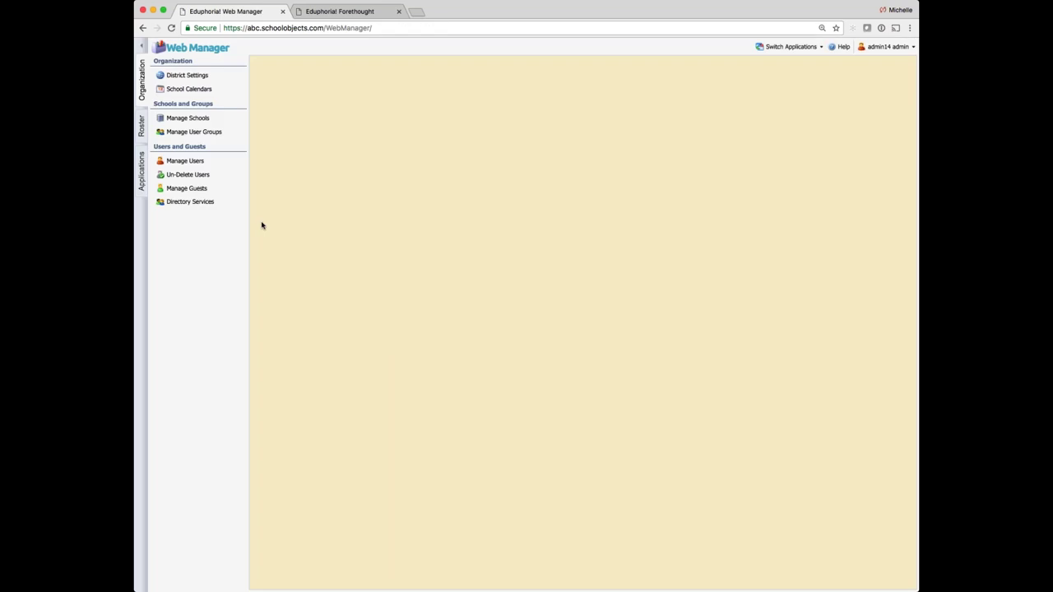
click(216, 167)
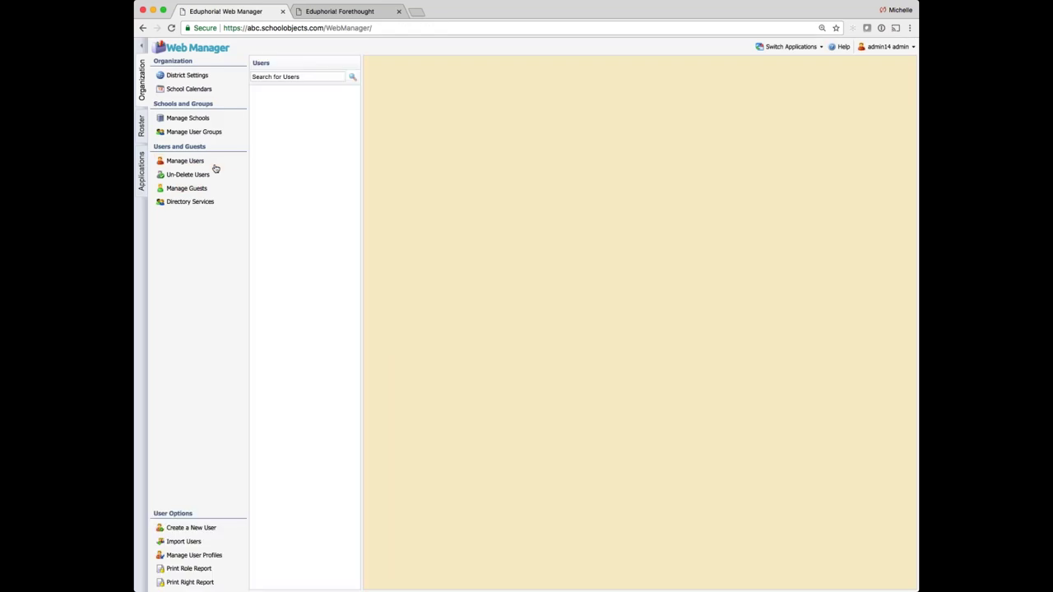
click(287, 78)
text(admin)
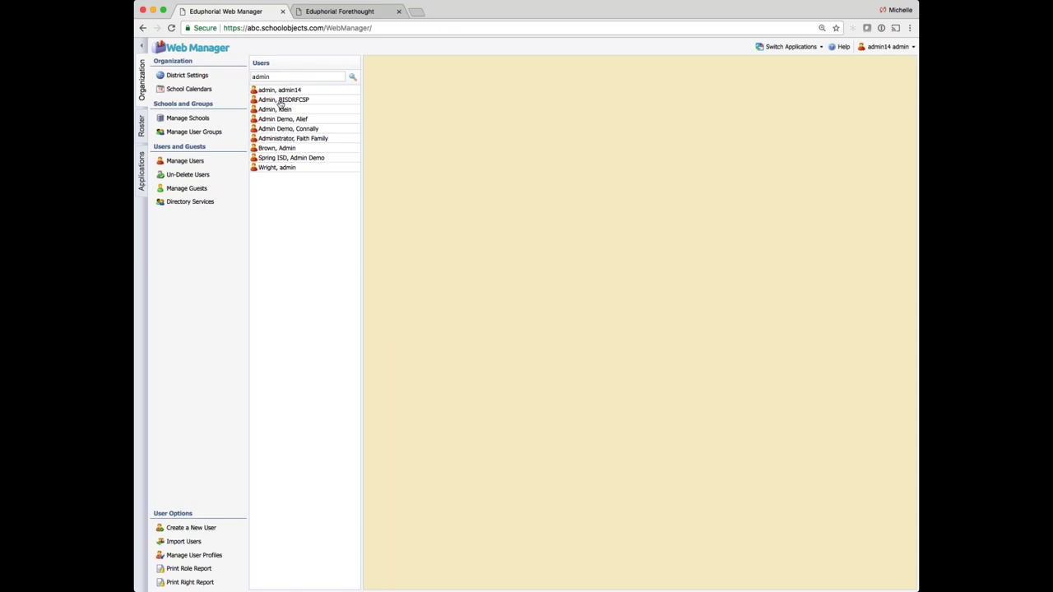
Review the first admin user's security roles, then show the Forethought lesson planner
click(279, 91)
click(490, 122)
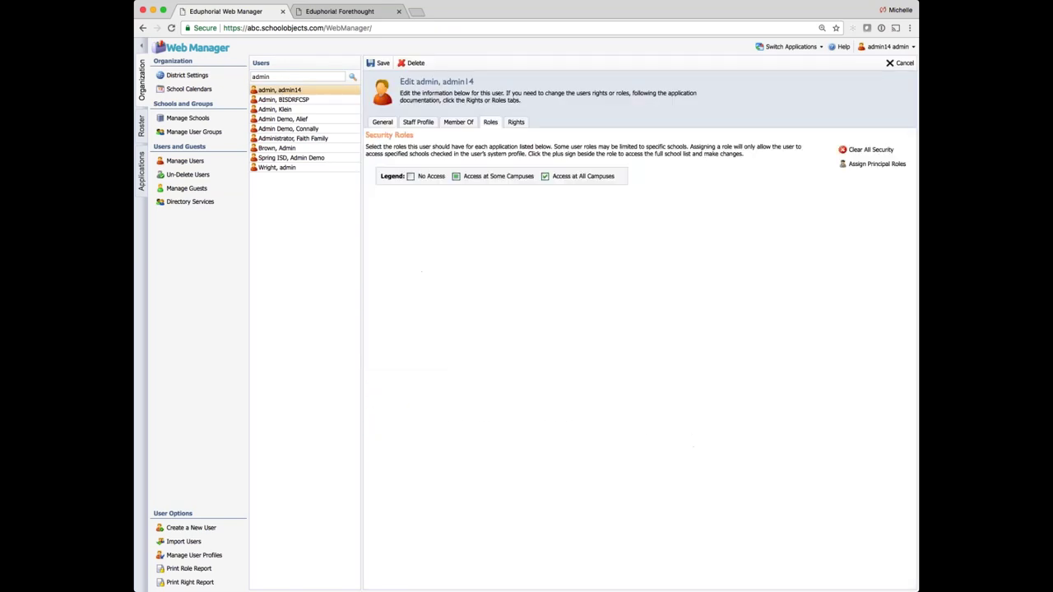
scroll(422, 422, down, 2)
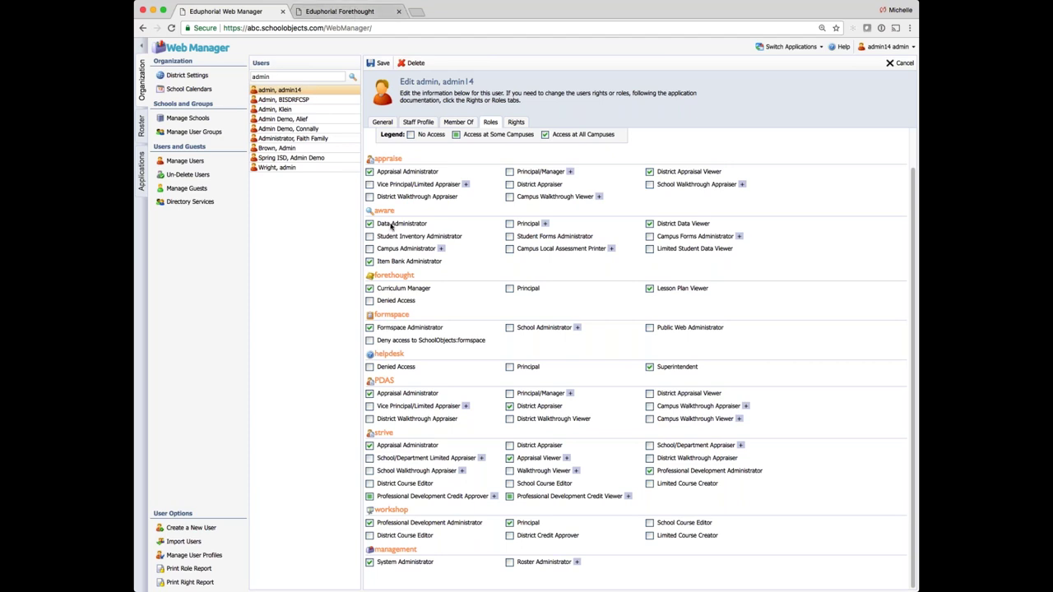
click(345, 11)
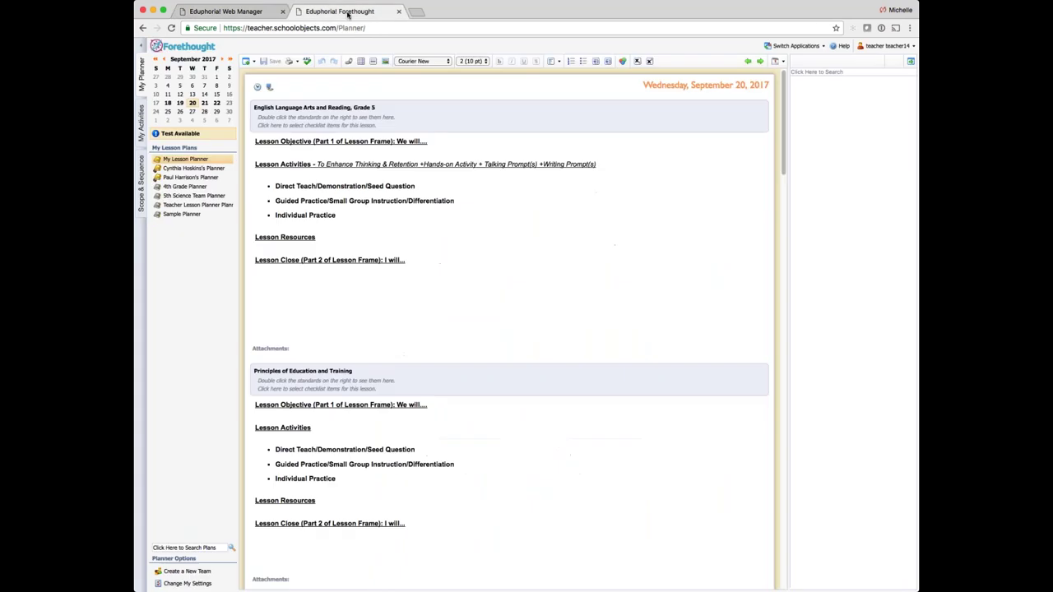
Go back to the Web Manager tab and reach Forethought's Manage Learning Standards page
click(266, 13)
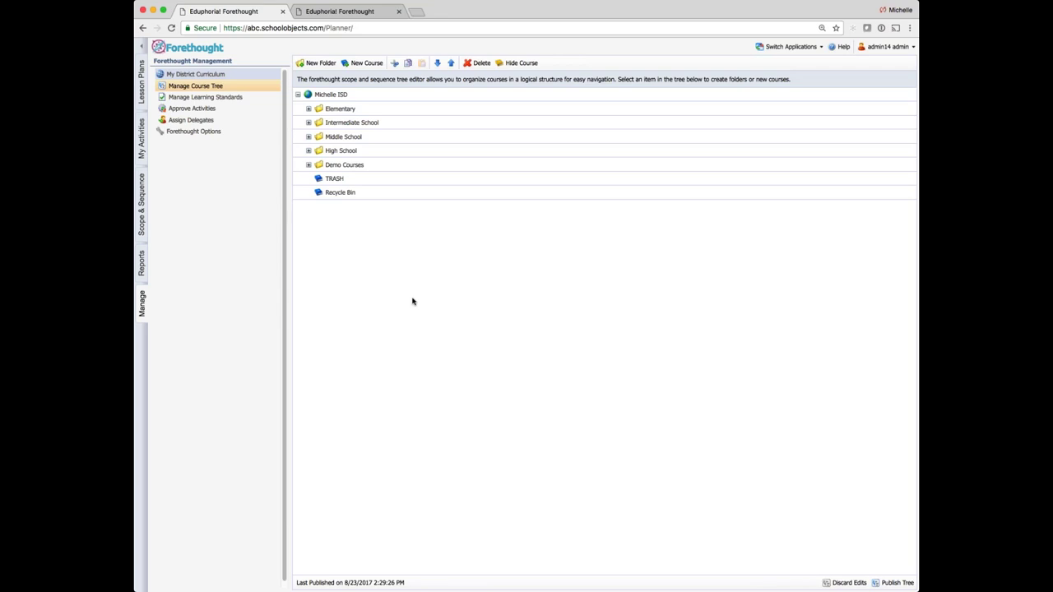
click(235, 97)
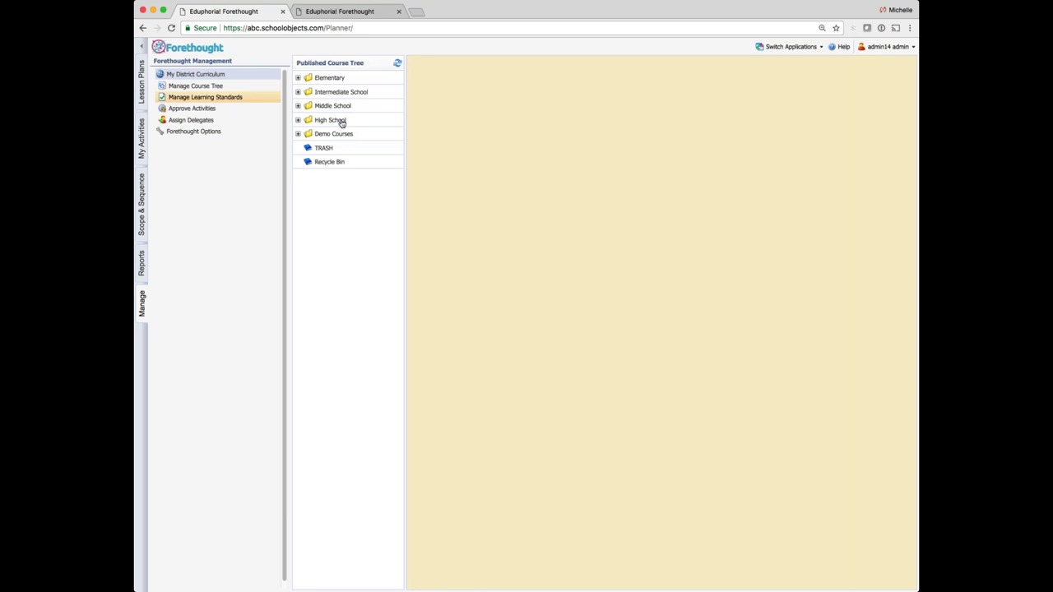
Expand Middle School and Mathematics, then load the Mathematics, Grade 6 standards
click(345, 108)
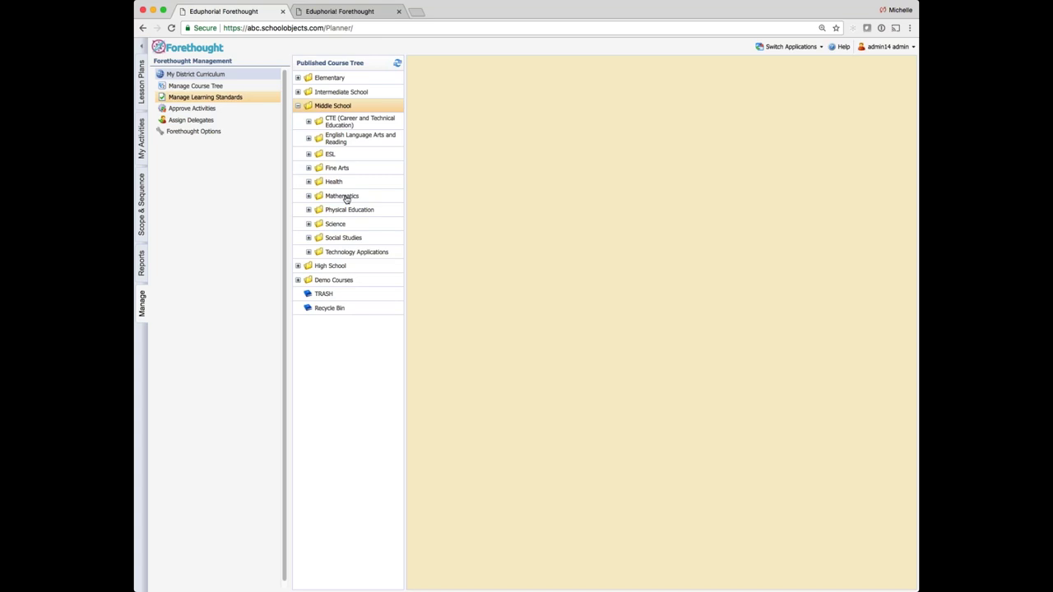
click(344, 198)
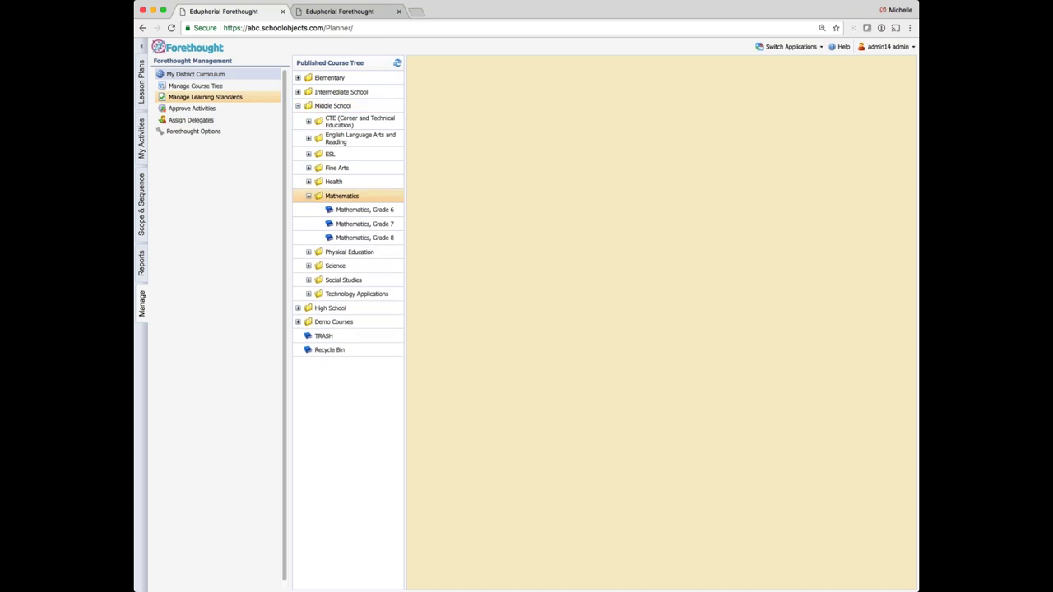
click(383, 211)
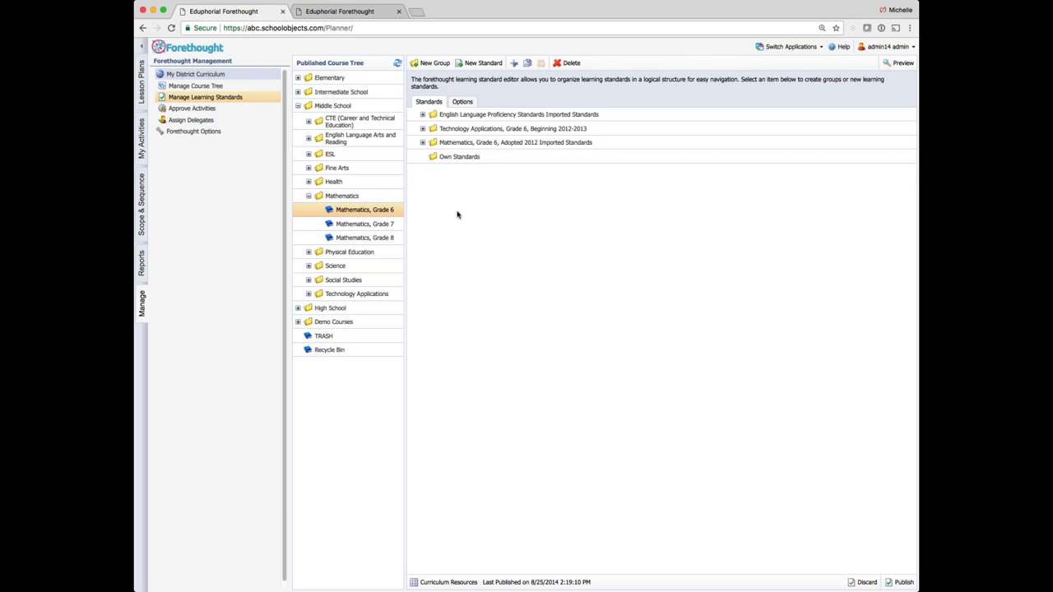
View Grade 6 math's Options and associated-course search, then open Help in a new tab
click(463, 101)
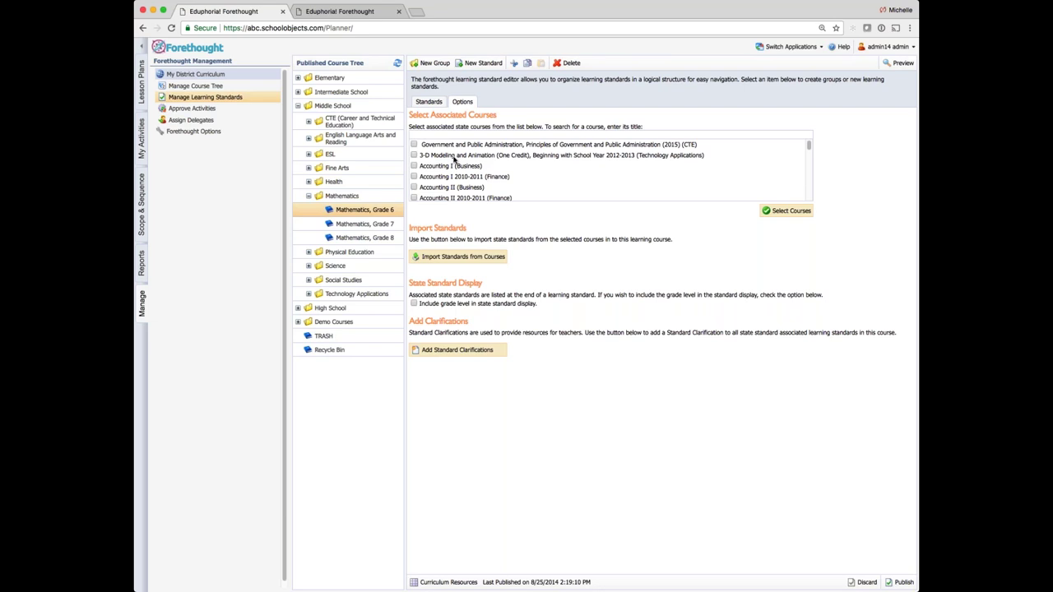
click(453, 134)
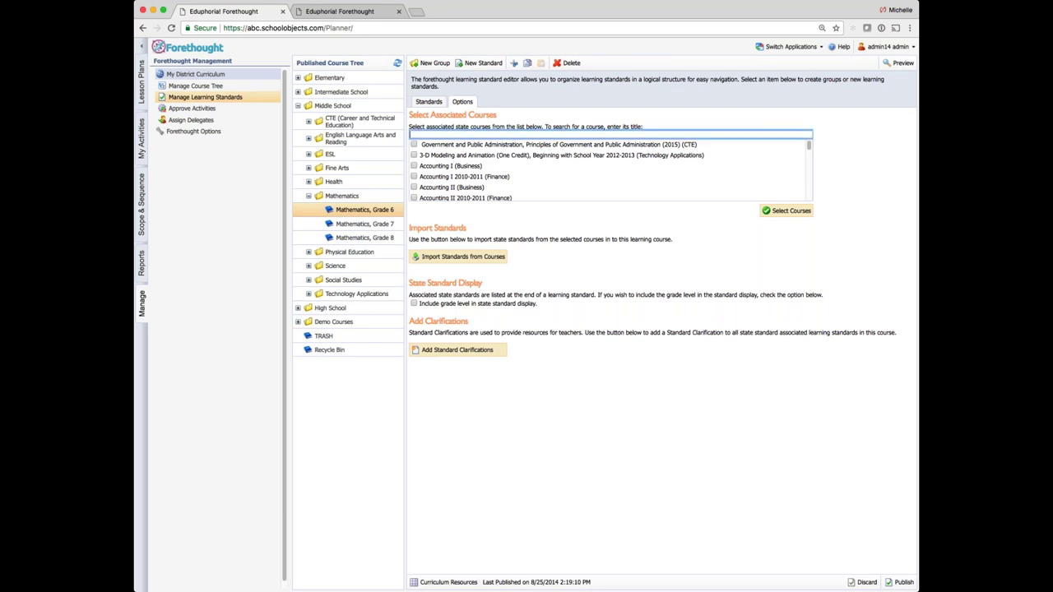
click(839, 47)
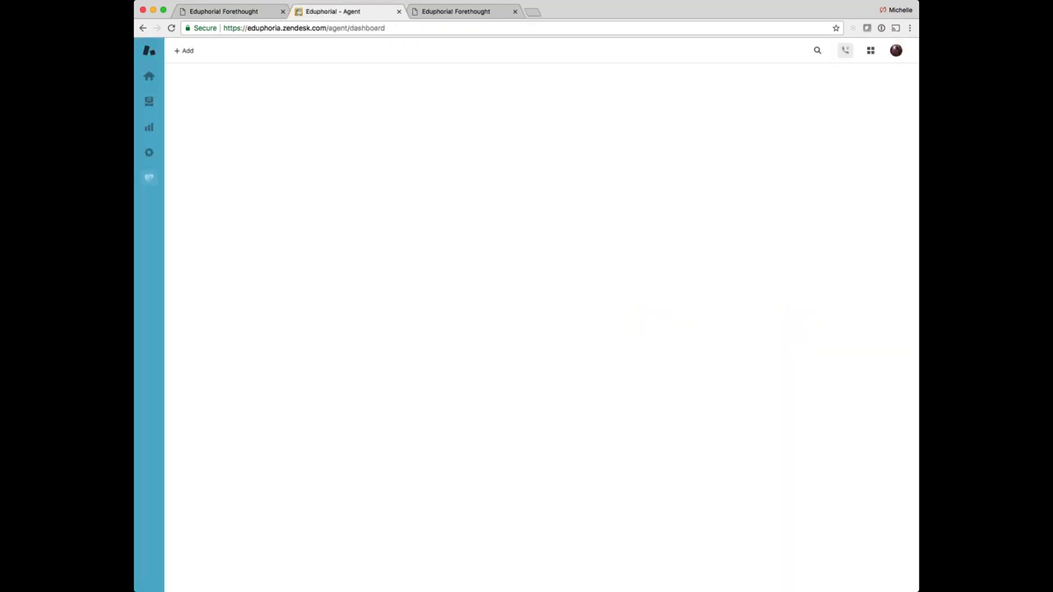
Sign out of the Zendesk agent account and load eduphoria.zendesk.com
click(896, 50)
click(793, 227)
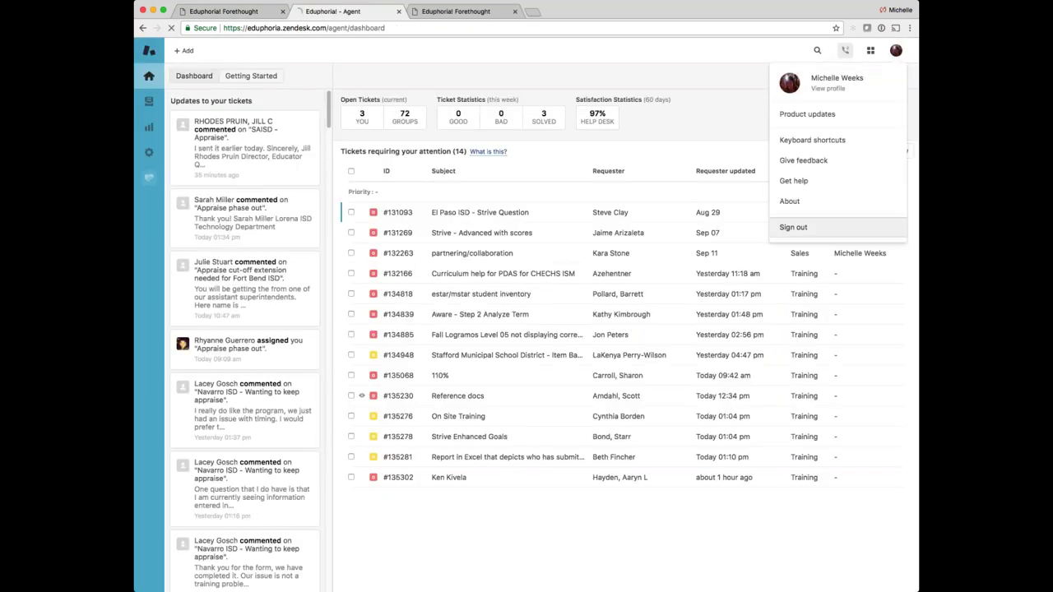
key(super+l)
text(edup)
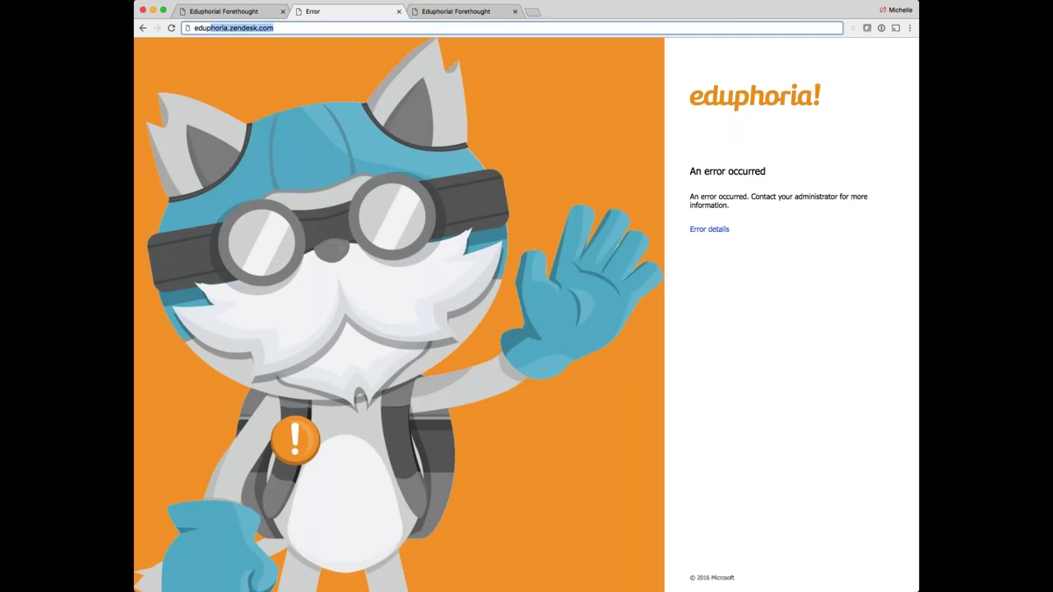
key(Return)
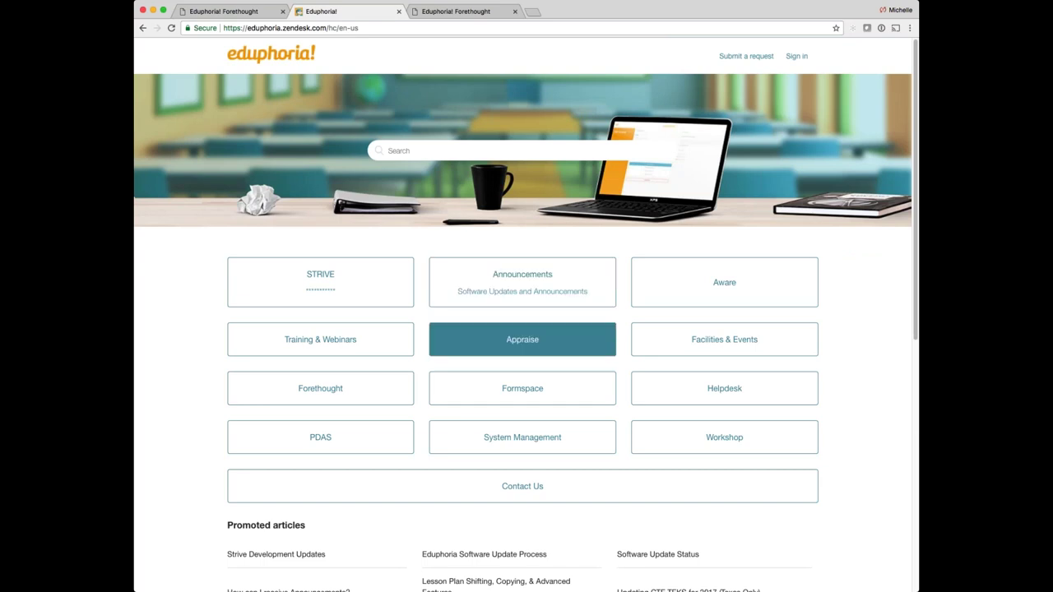
Open Forethought's full article list and the 'Updating CTE TEKS for 2017 (Texas Only)' article
click(334, 391)
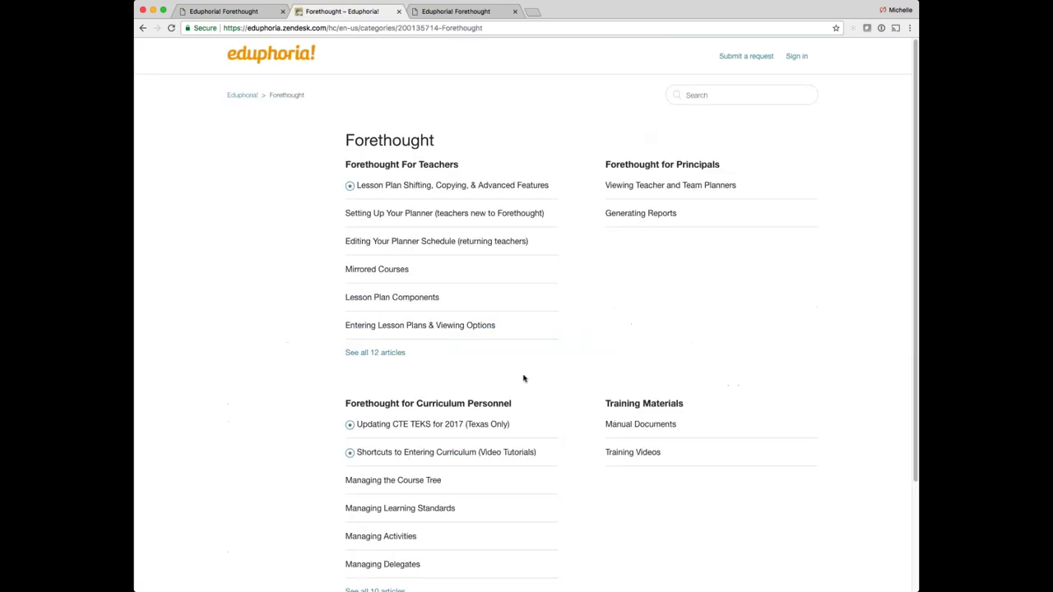
scroll(524, 376, down, 3)
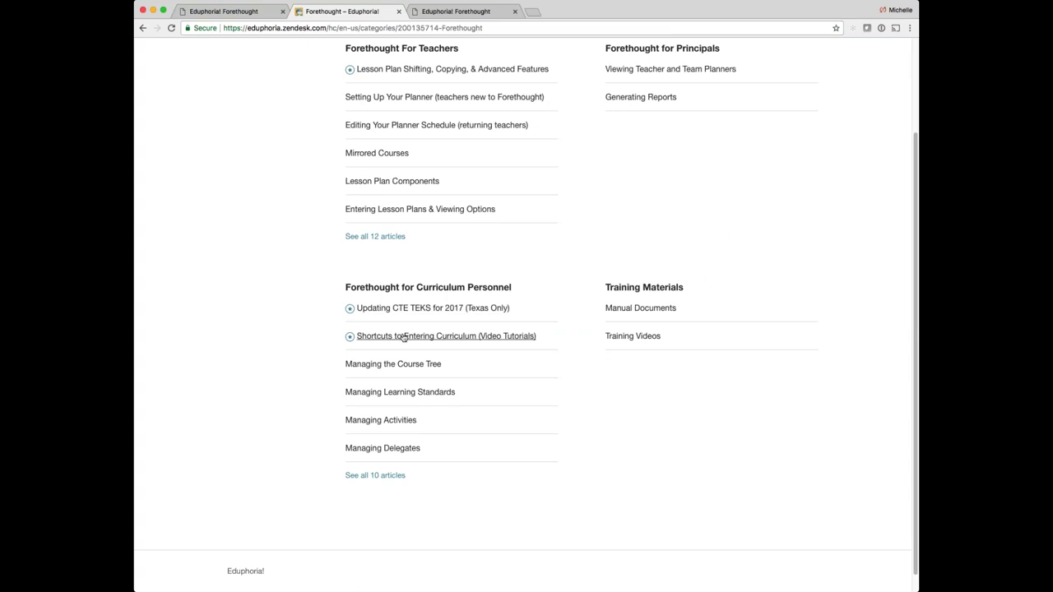
click(376, 476)
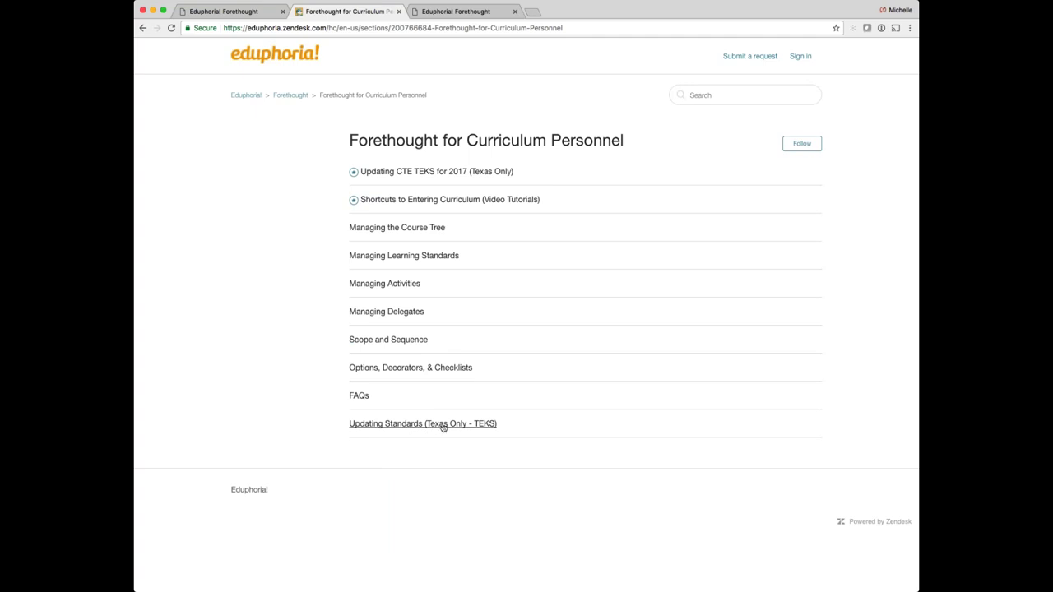
click(491, 172)
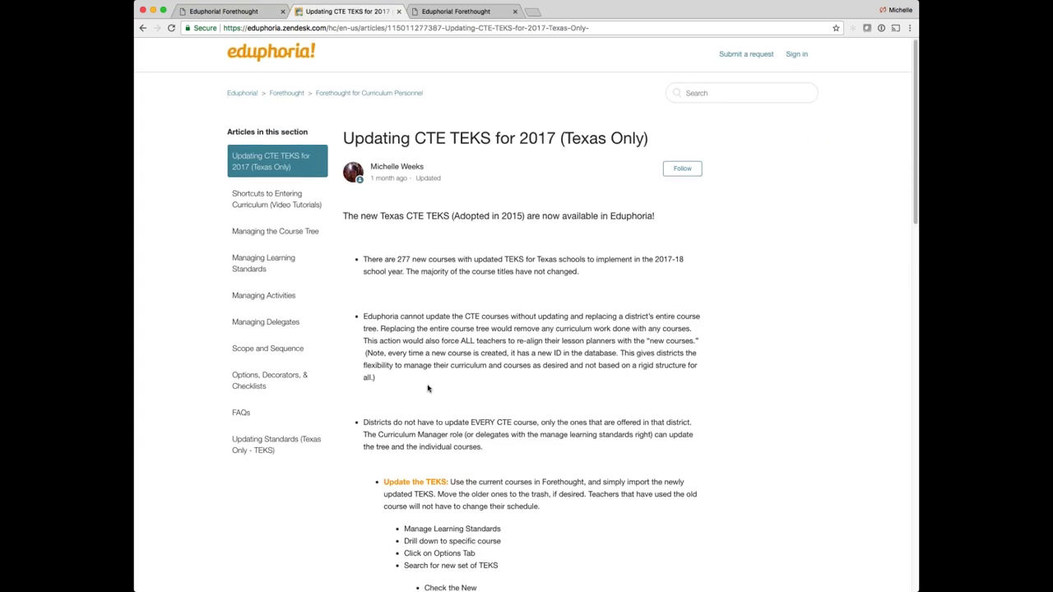
scroll(428, 389, down, 5)
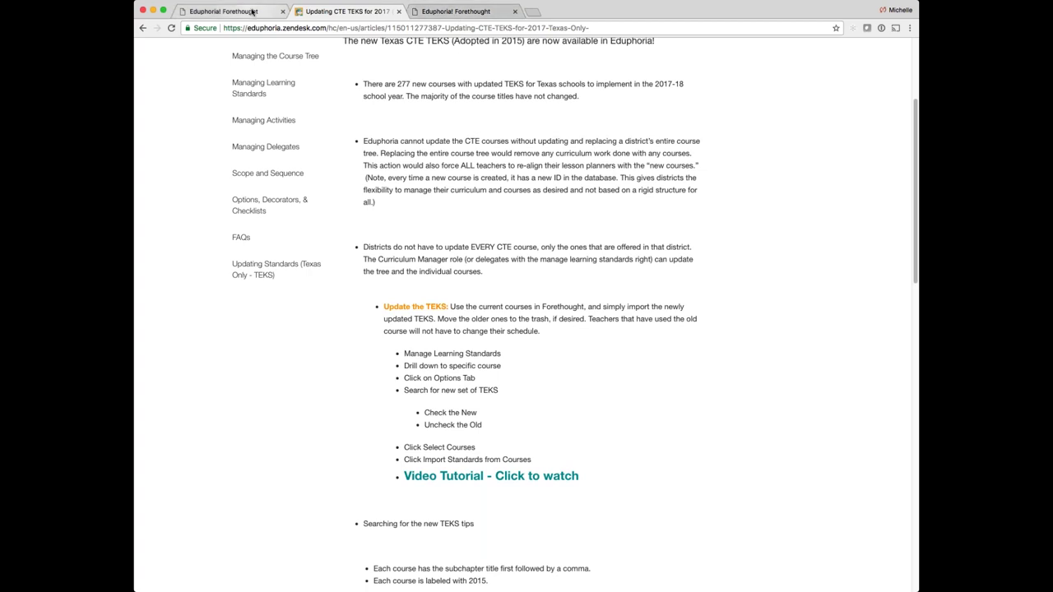
Return to the teacher's September 20, 2017 lesson planner and edit the lesson below Individual Practice
click(253, 12)
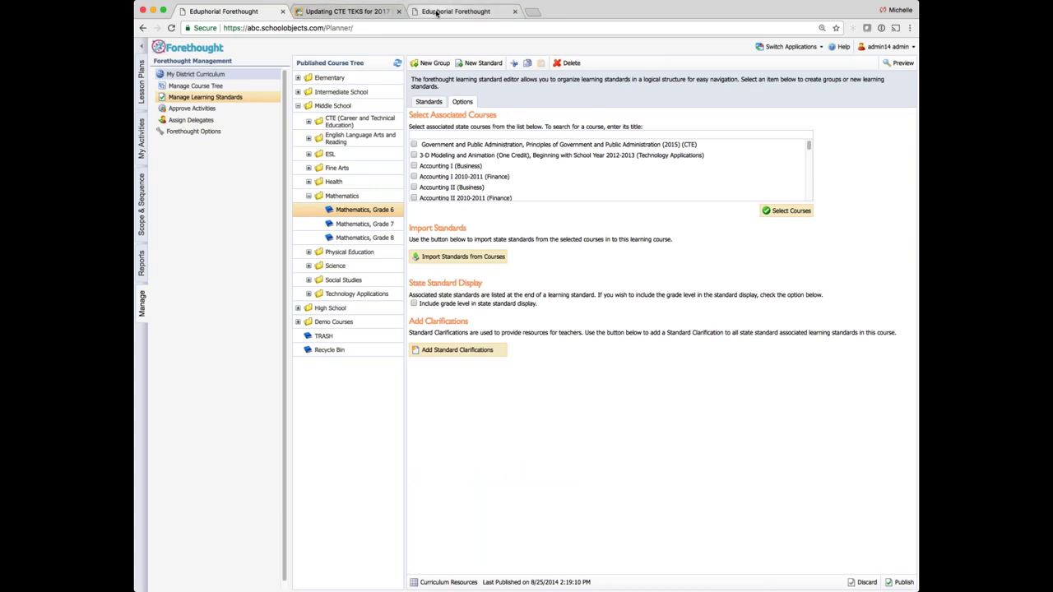
click(436, 13)
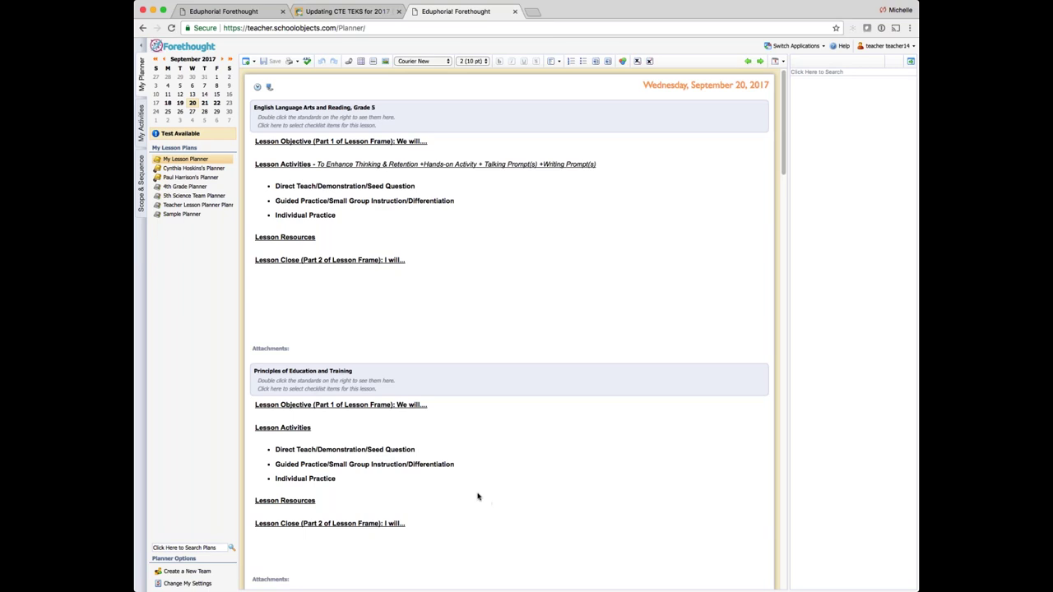
click(504, 228)
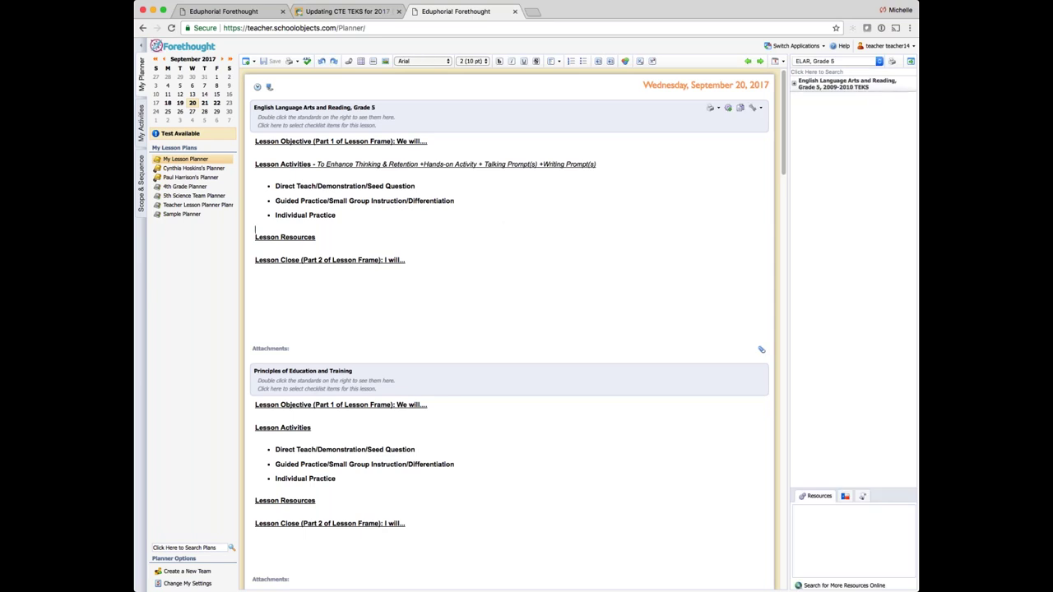
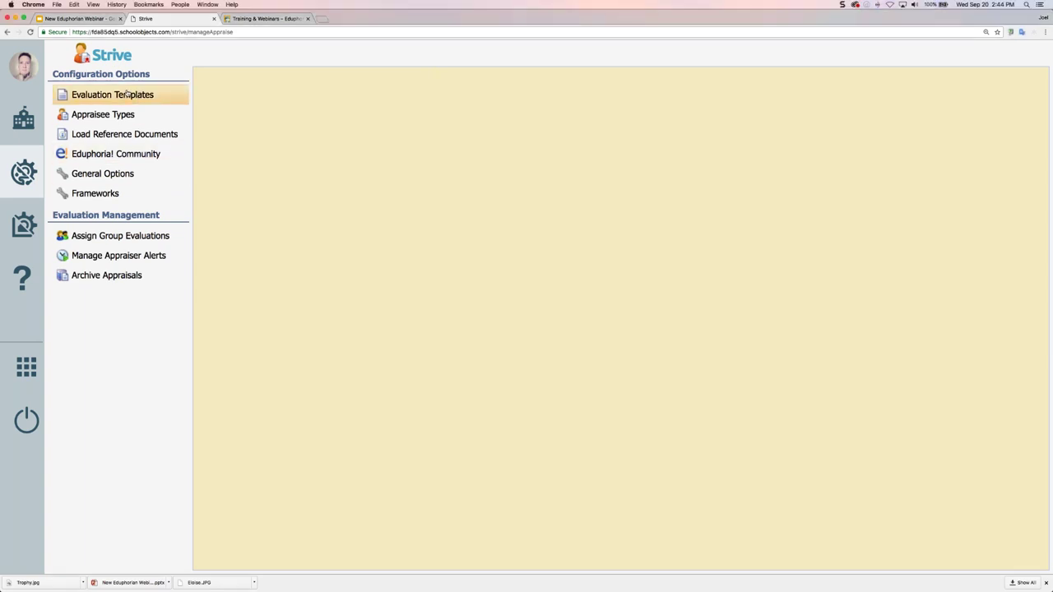
Open Evaluation Templates and expand the Reflection Documents and Walkthrough Documents groups
drag(93, 54, 133, 56)
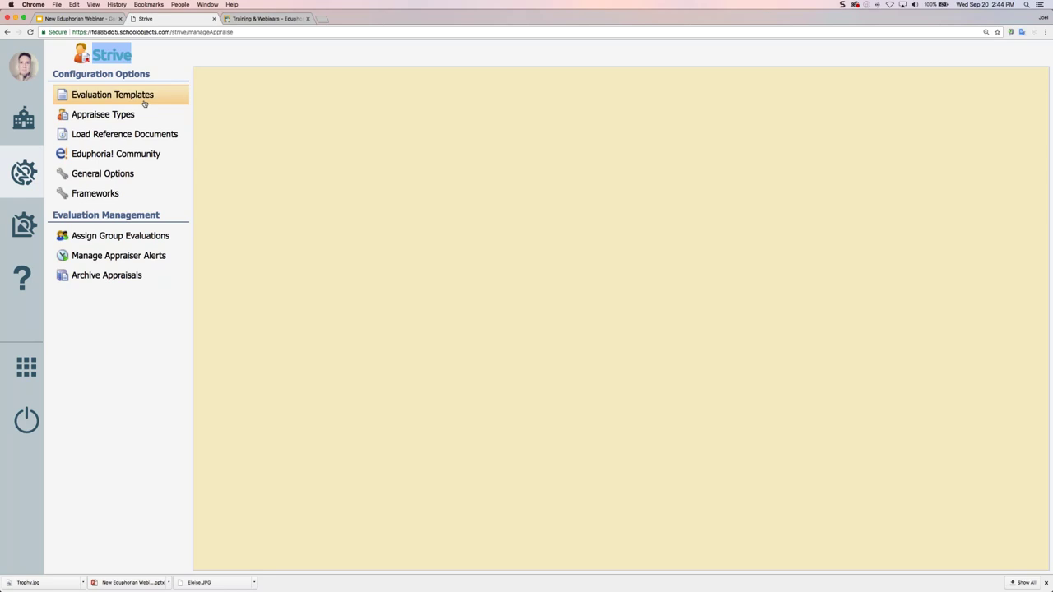
click(123, 100)
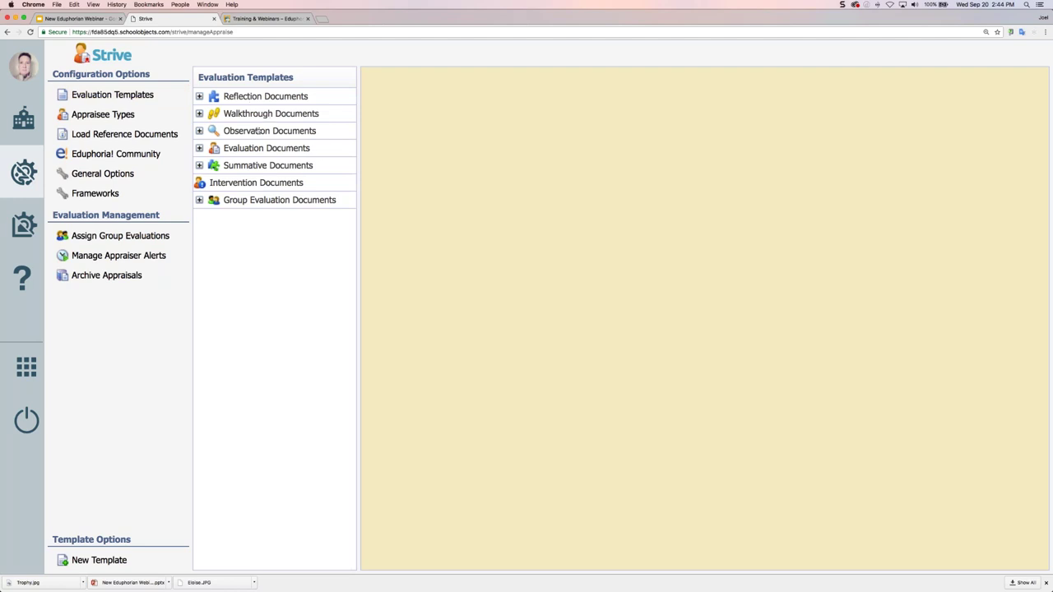
click(199, 96)
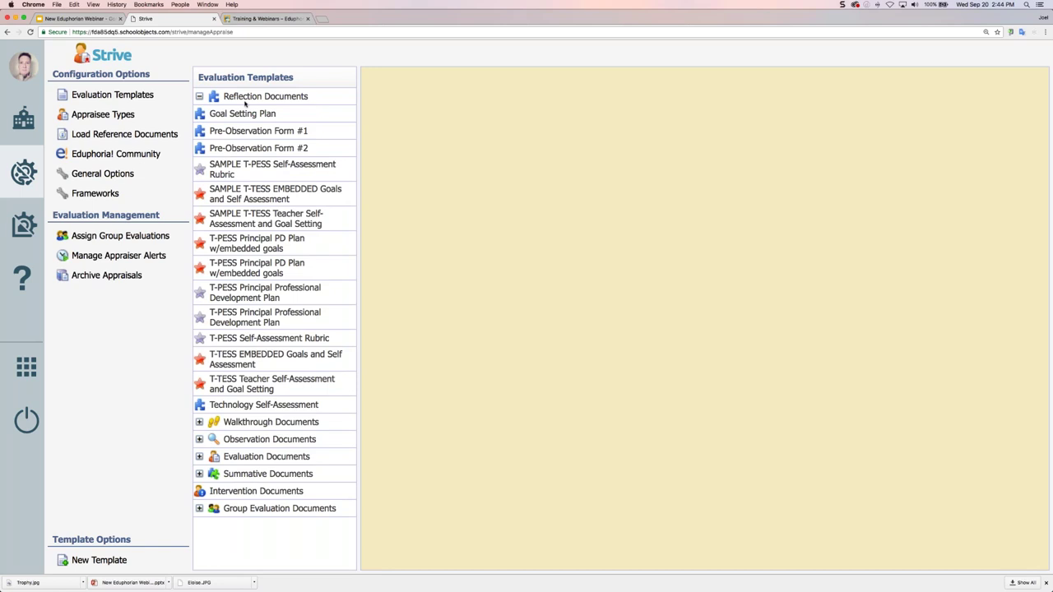
click(199, 421)
scroll(308, 415, down, 1)
scroll(308, 416, down, 8)
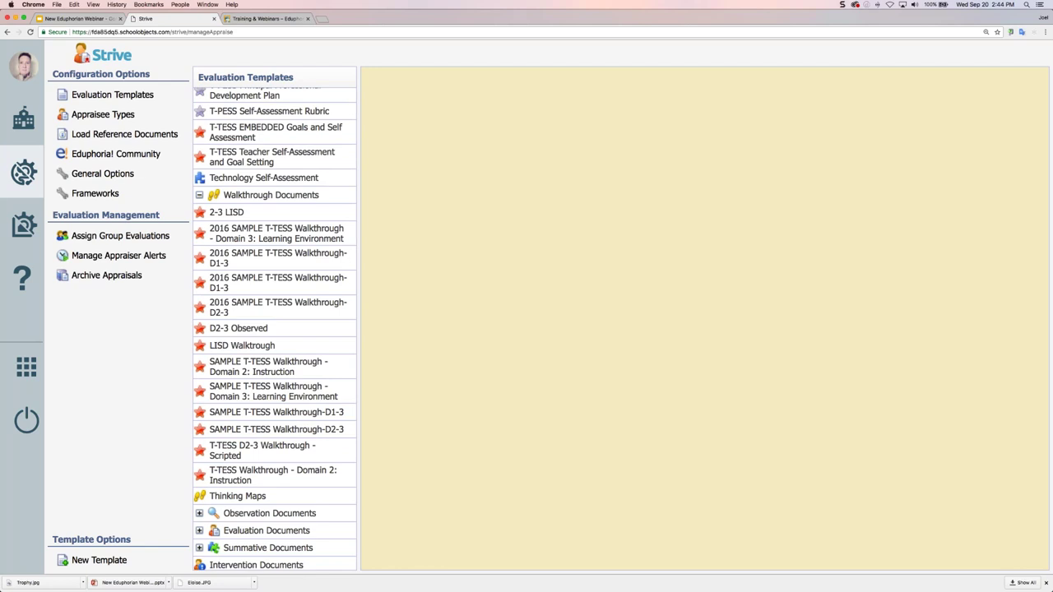
scroll(306, 361, up, 9)
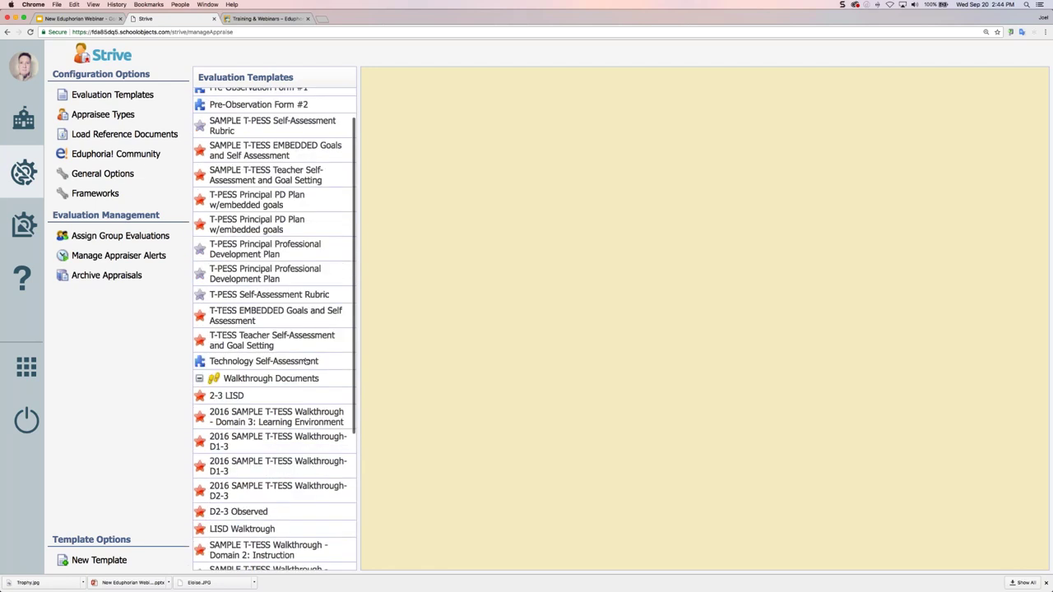
Open the Goal Setting Plan template, select its title, and review frameworks without choosing one
click(224, 115)
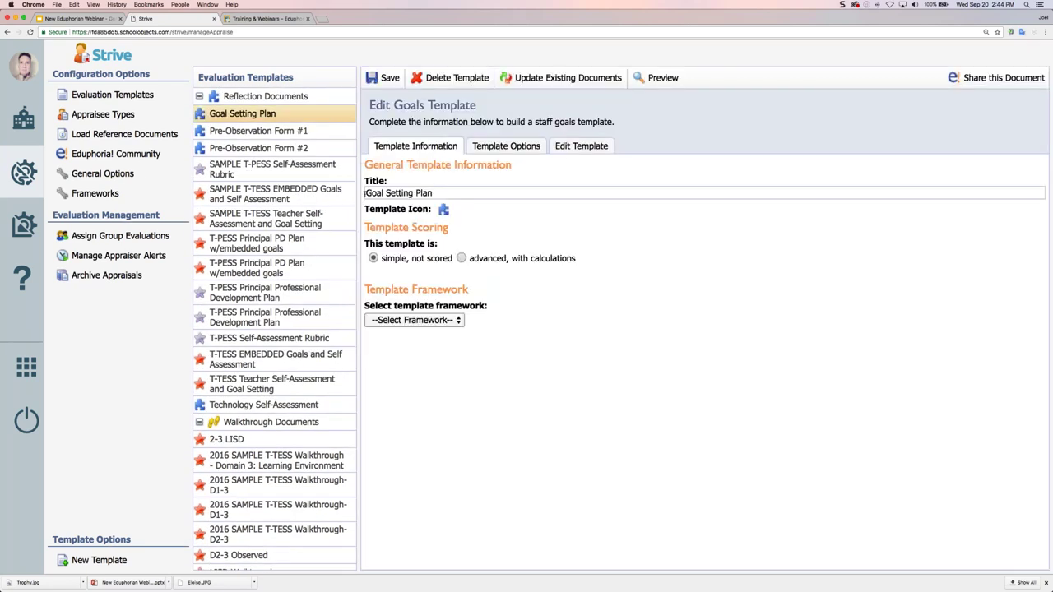
scroll(275, 329, down, 8)
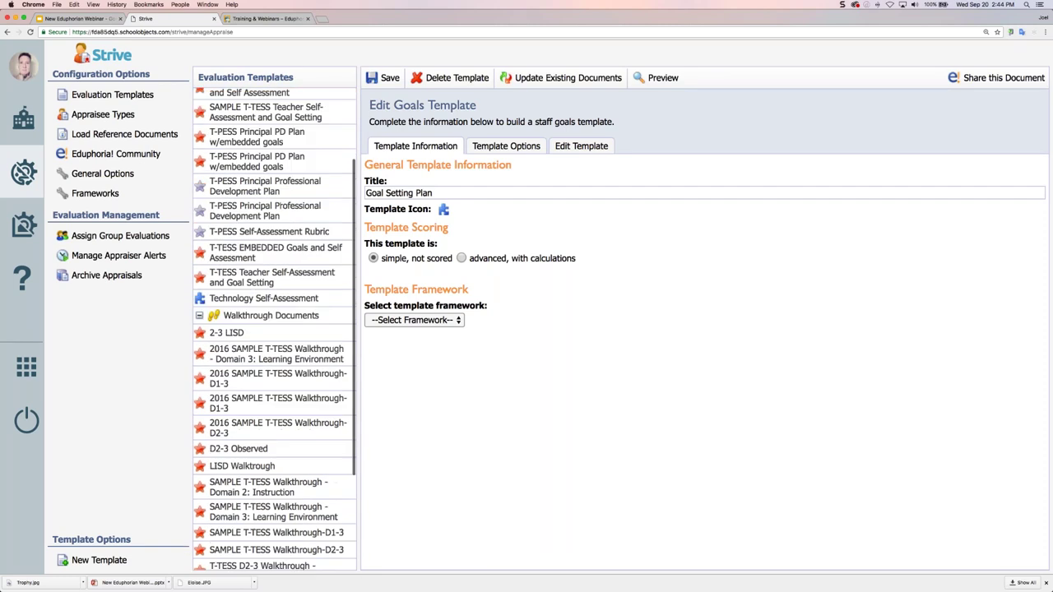
click(367, 192)
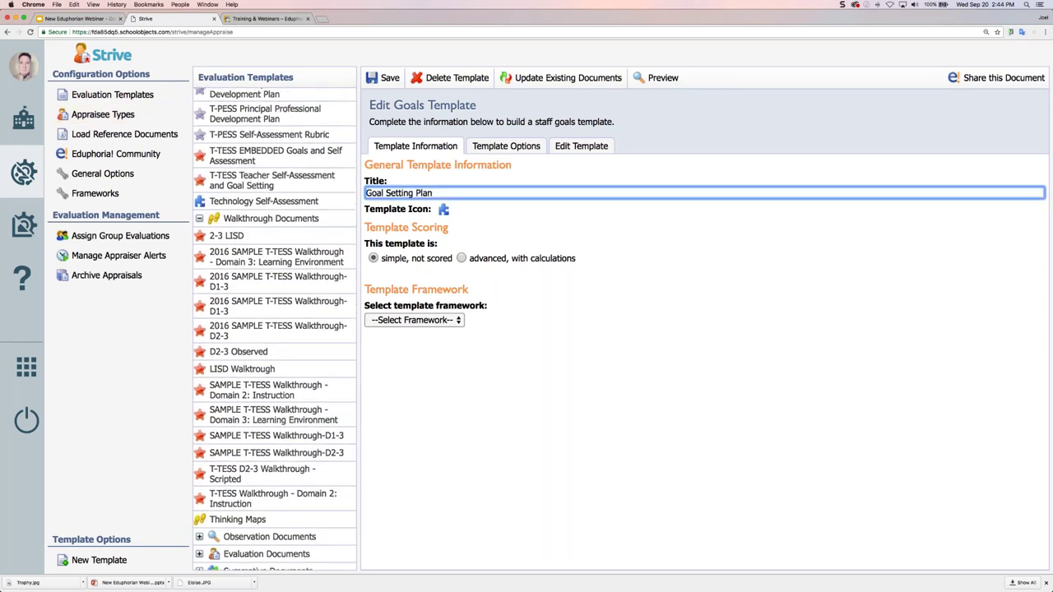
scroll(275, 362, up, 8)
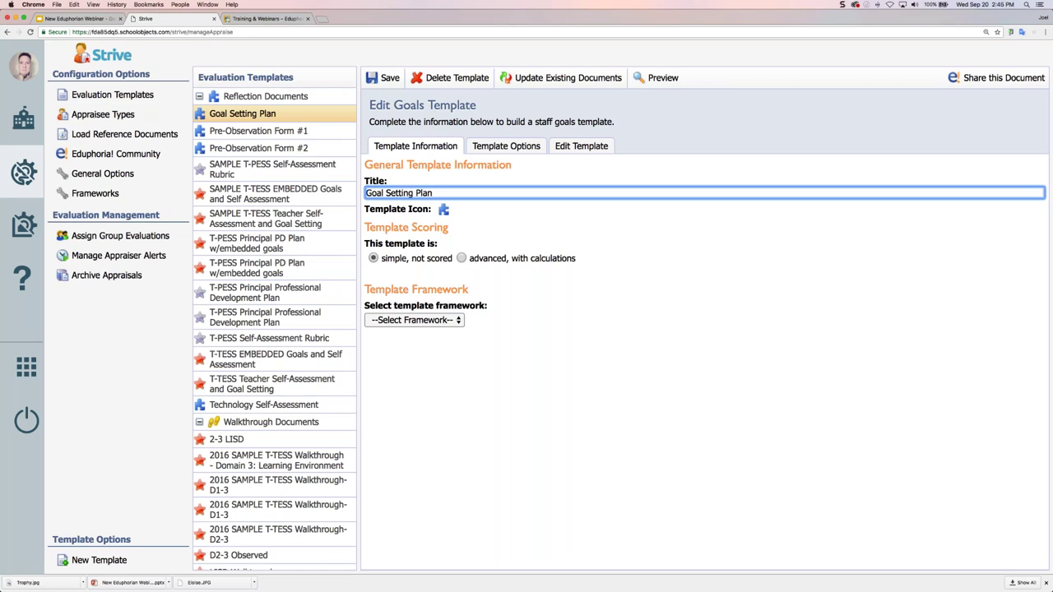
click(440, 326)
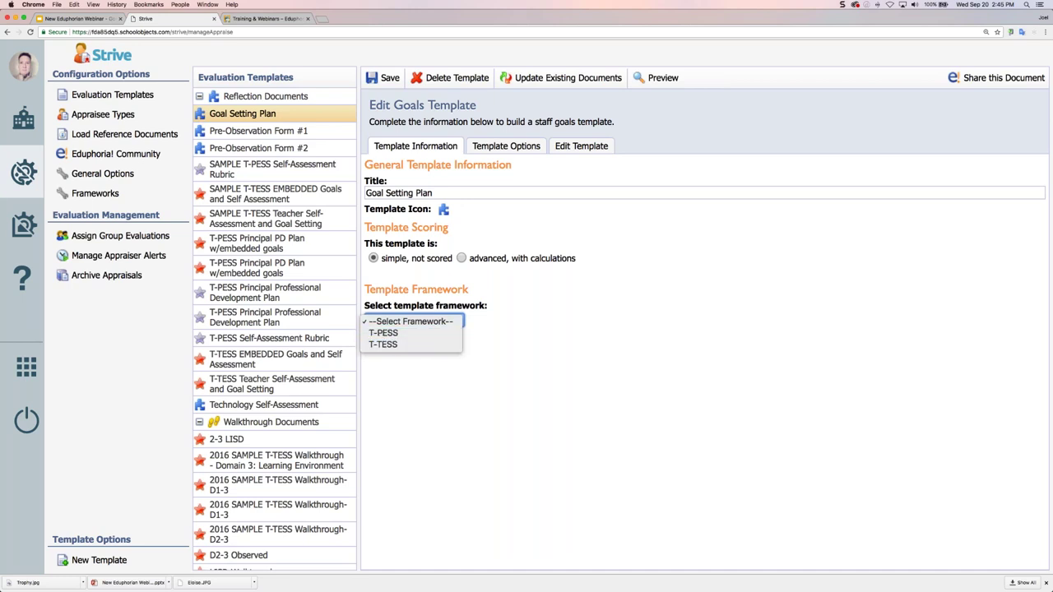
click(580, 245)
Review the ACTIONS group and Goal #1 dimensions, then go to the Appraisee Types list
click(581, 146)
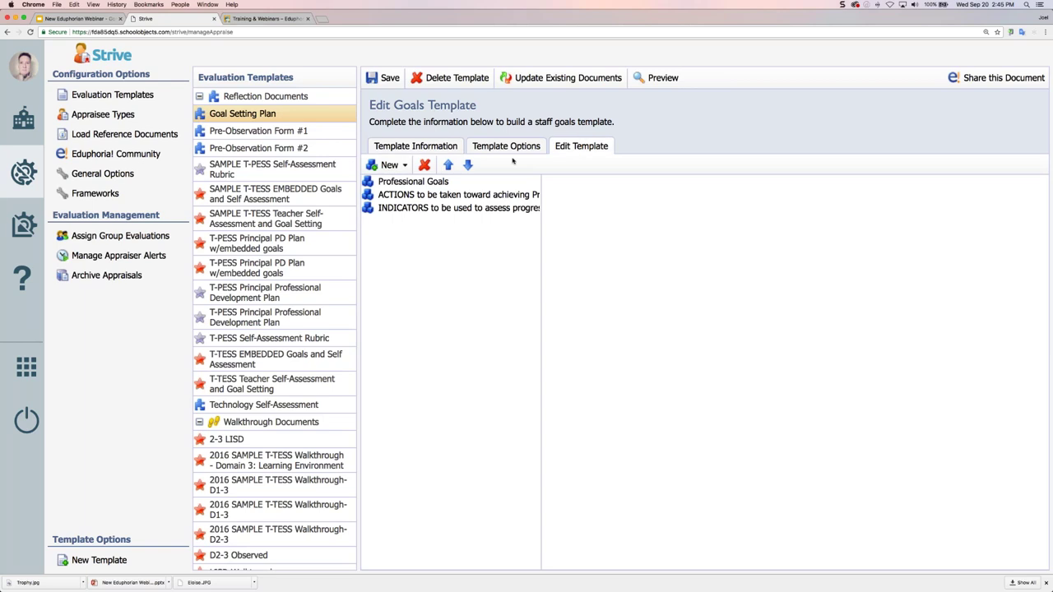
click(458, 194)
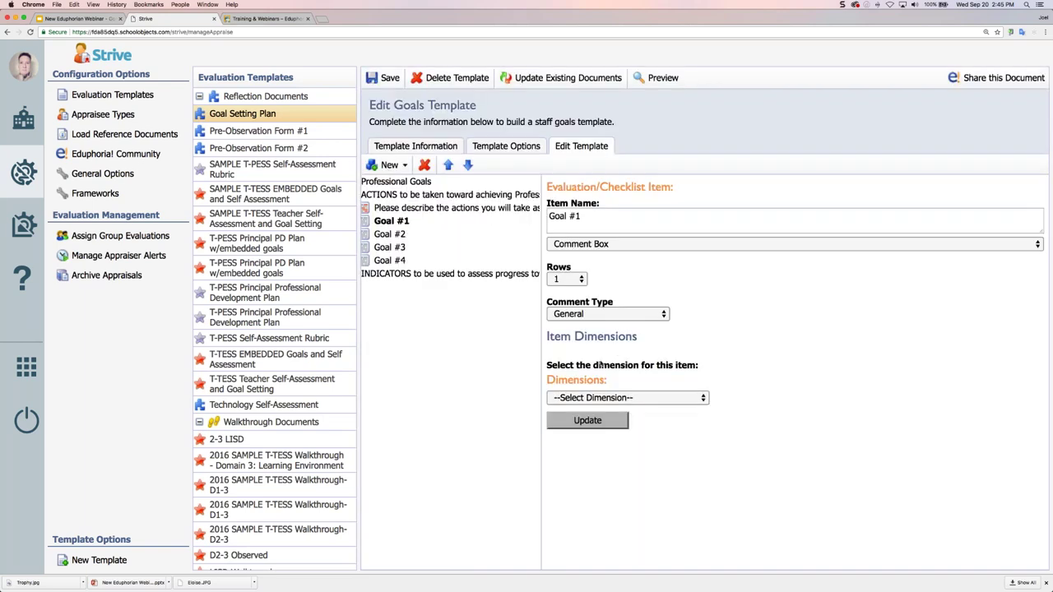
click(603, 398)
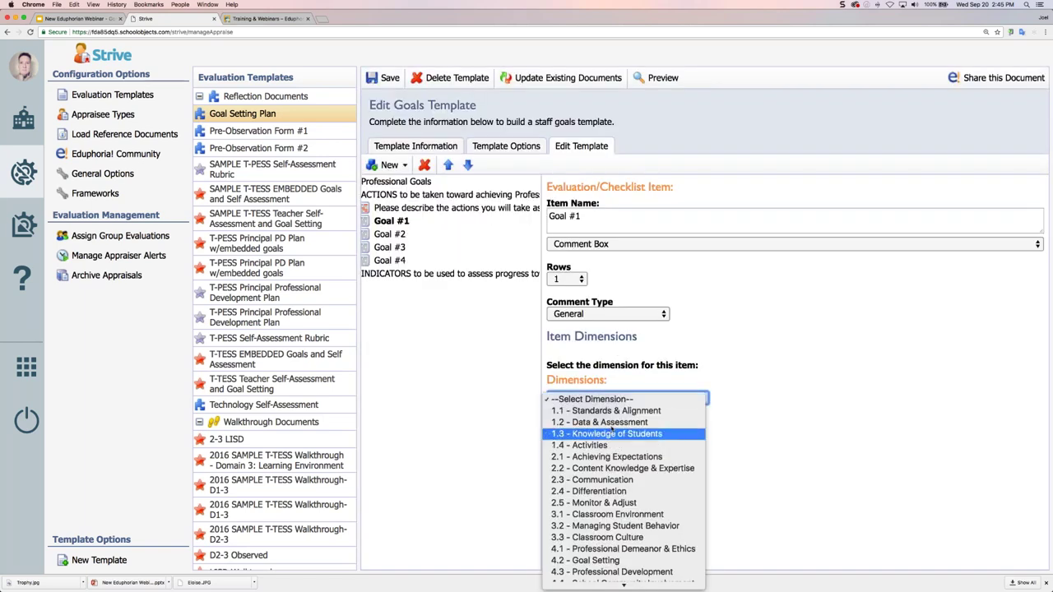
click(740, 388)
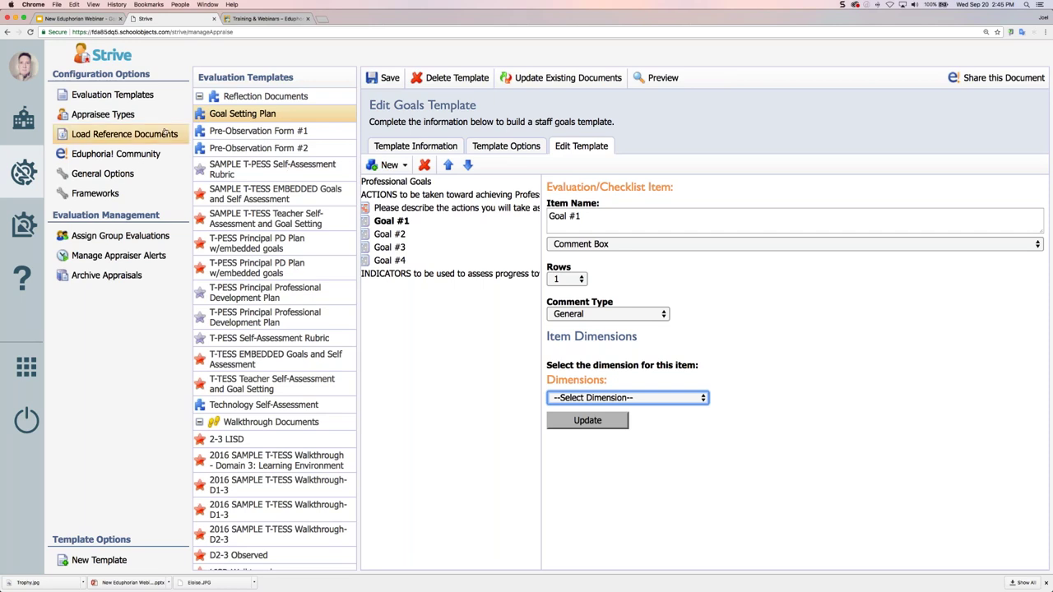
click(138, 117)
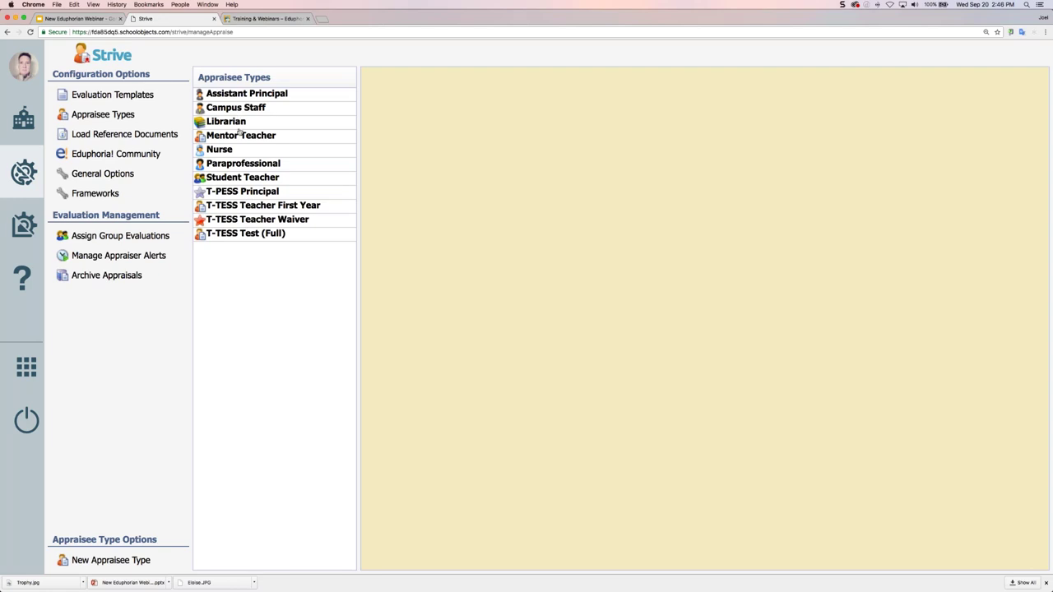
Open T-TESS Test (Full) and view the Fall Walkthroughs task under the Walkthrough step
click(239, 235)
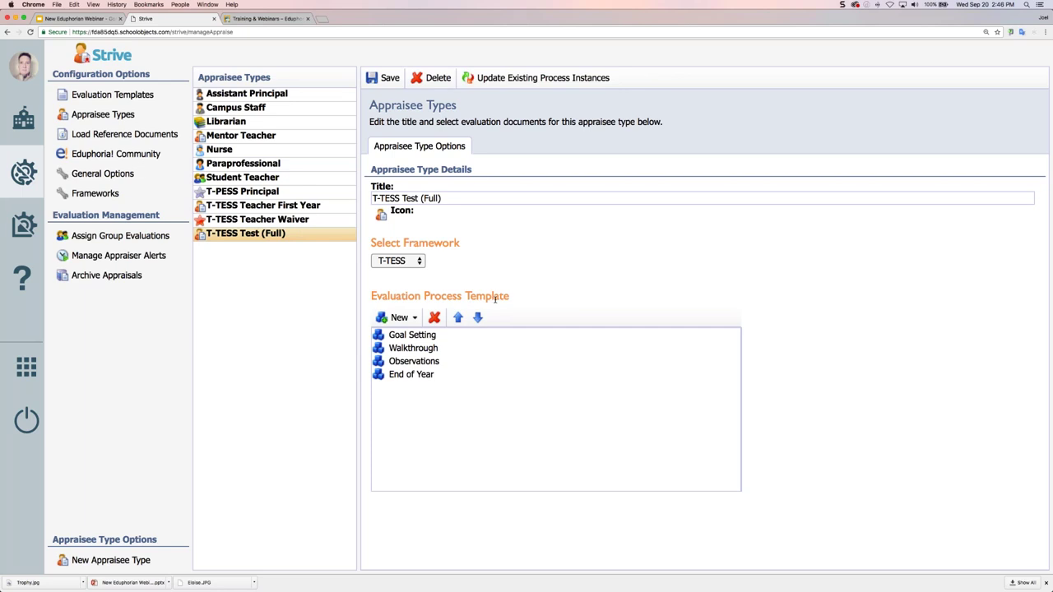
click(411, 334)
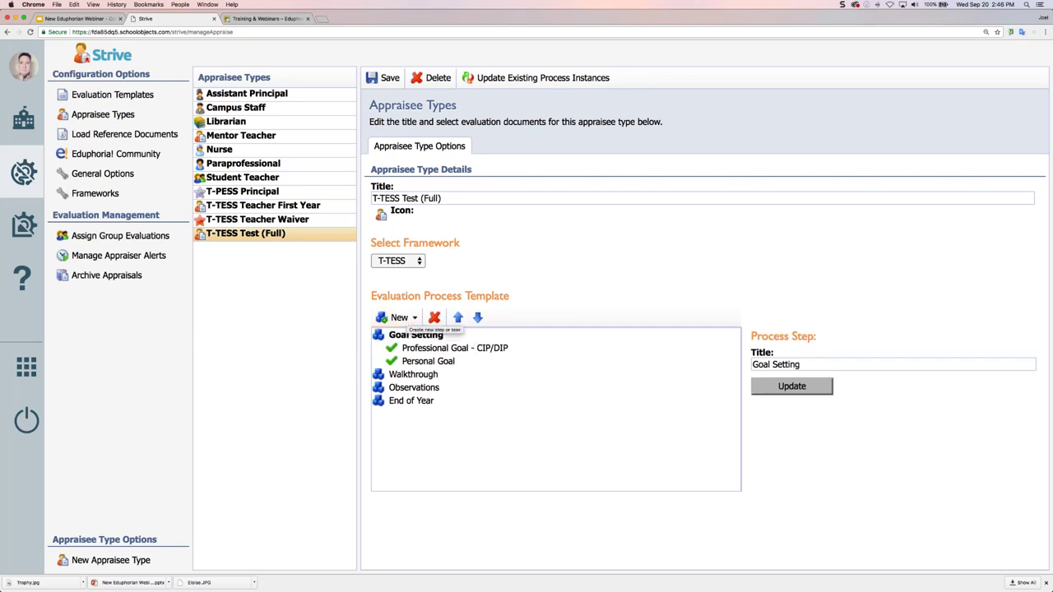
click(414, 375)
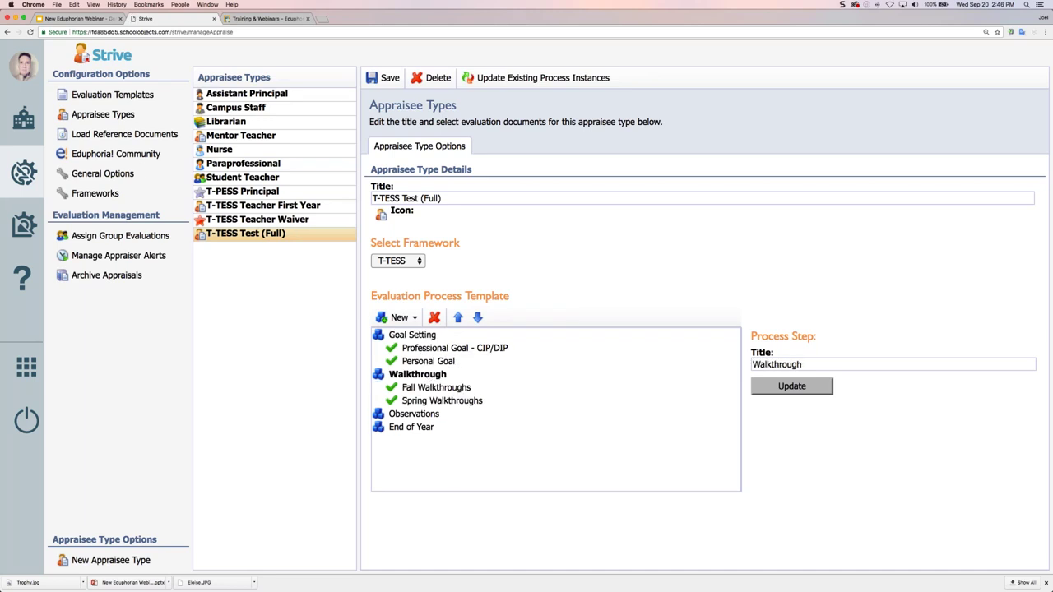
click(432, 389)
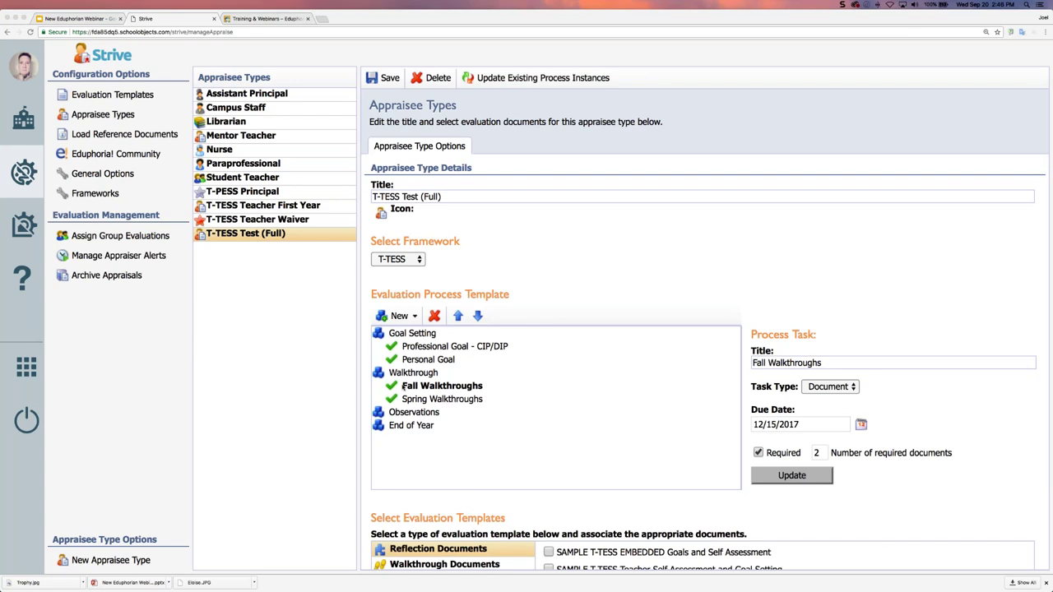
Check the New options and task types, keeping Fall Walkthroughs as a Document task
click(400, 316)
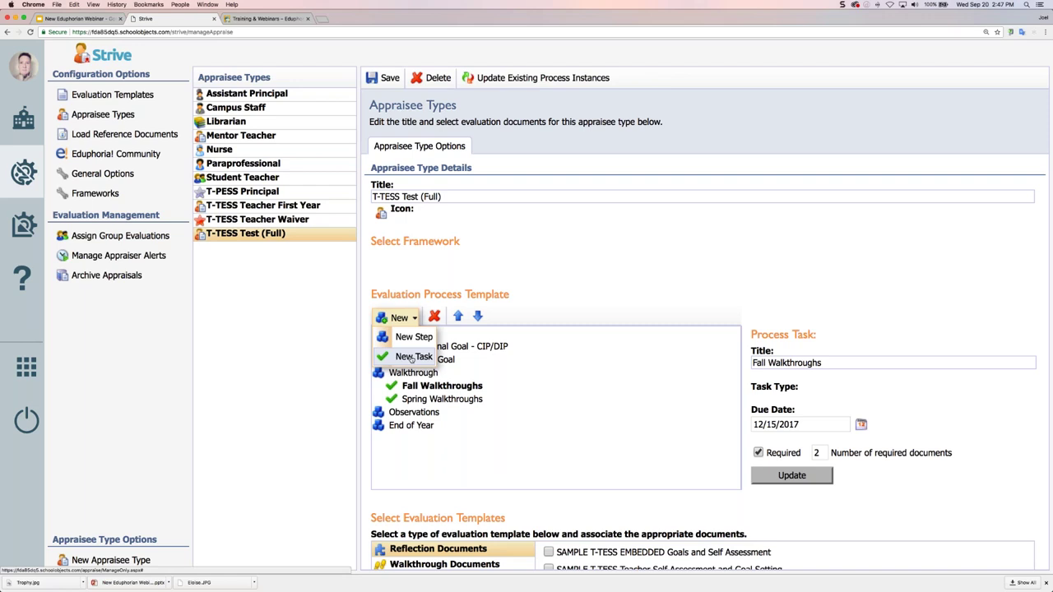
click(436, 387)
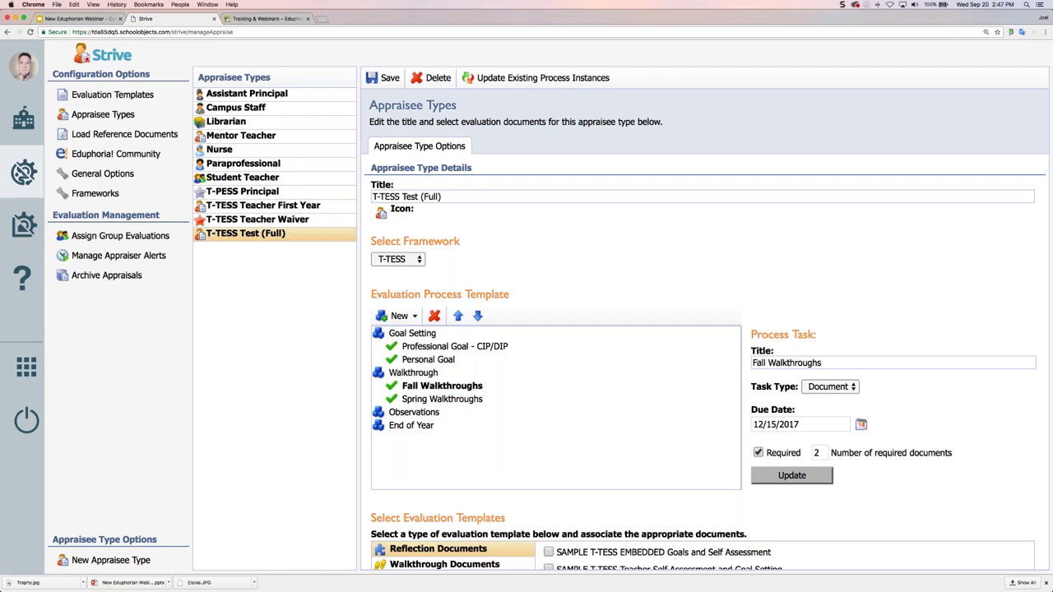
click(827, 388)
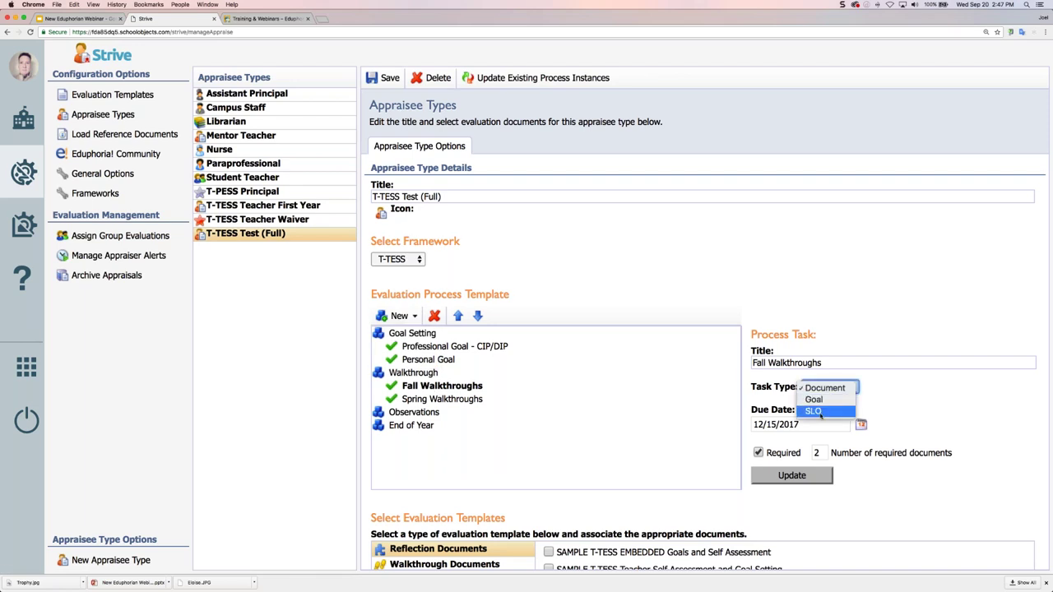
click(845, 390)
scroll(575, 428, down, 3)
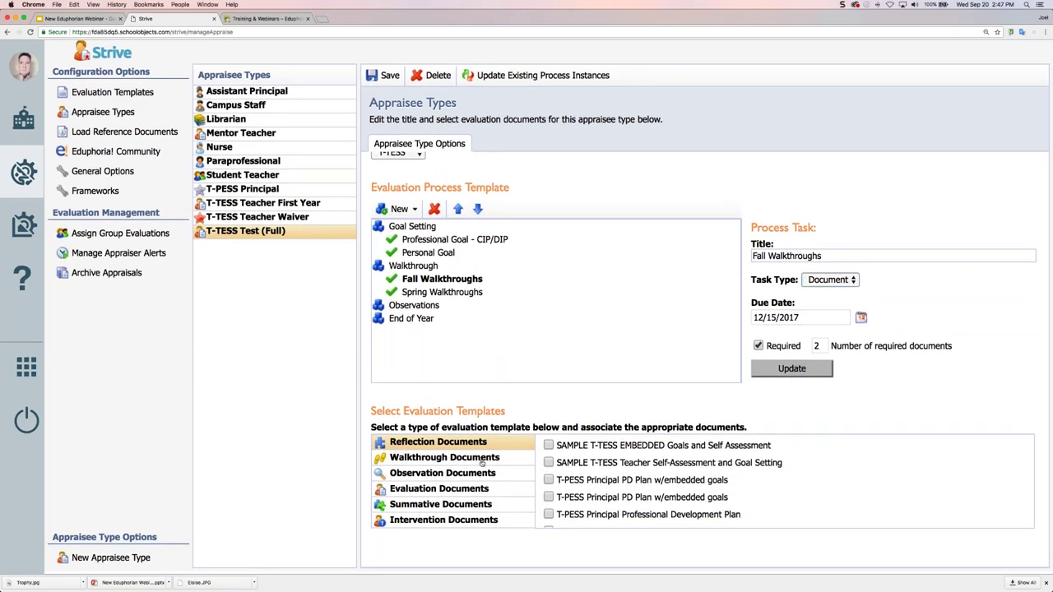
Review the linked Walkthrough Documents templates, then reopen T-TESS Test (Full) and its New menu
click(444, 458)
scroll(741, 486, down, 5)
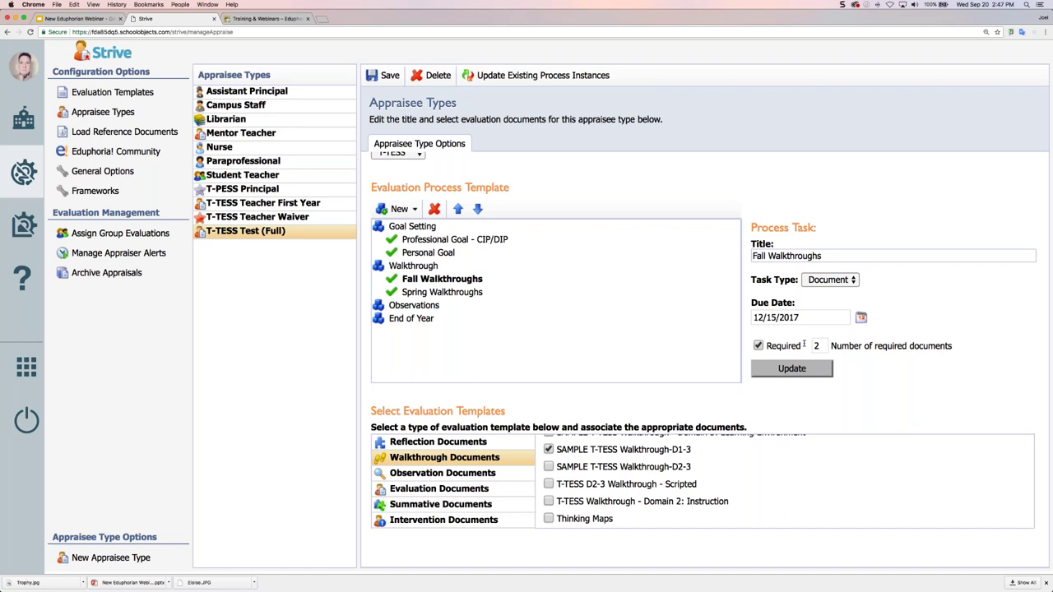
click(146, 115)
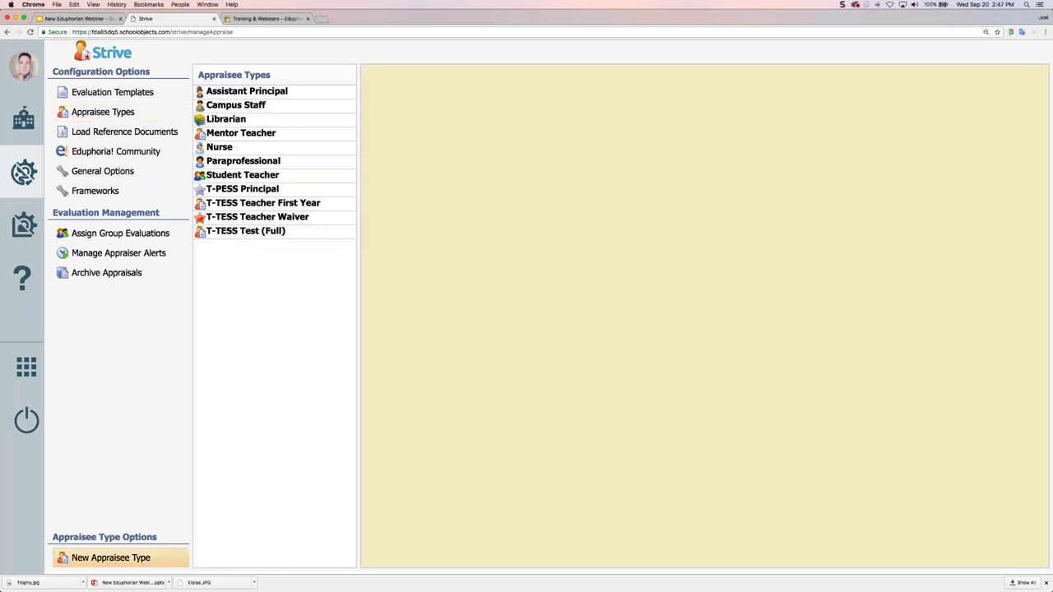
click(245, 231)
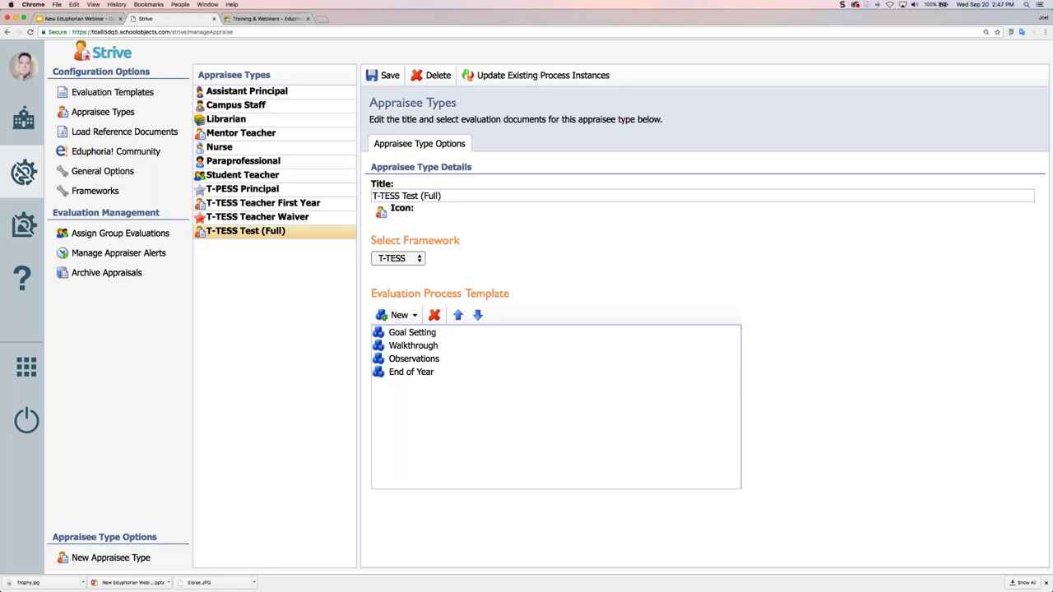
click(398, 315)
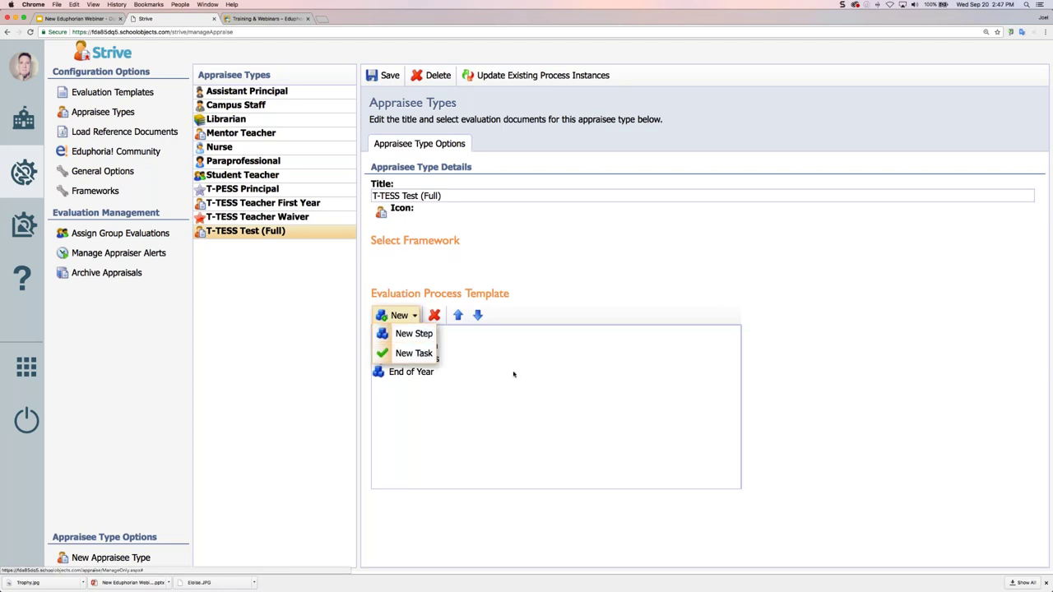
Open the teacher's evaluations page from the dashboard and scroll to the Walkthrough section
click(24, 120)
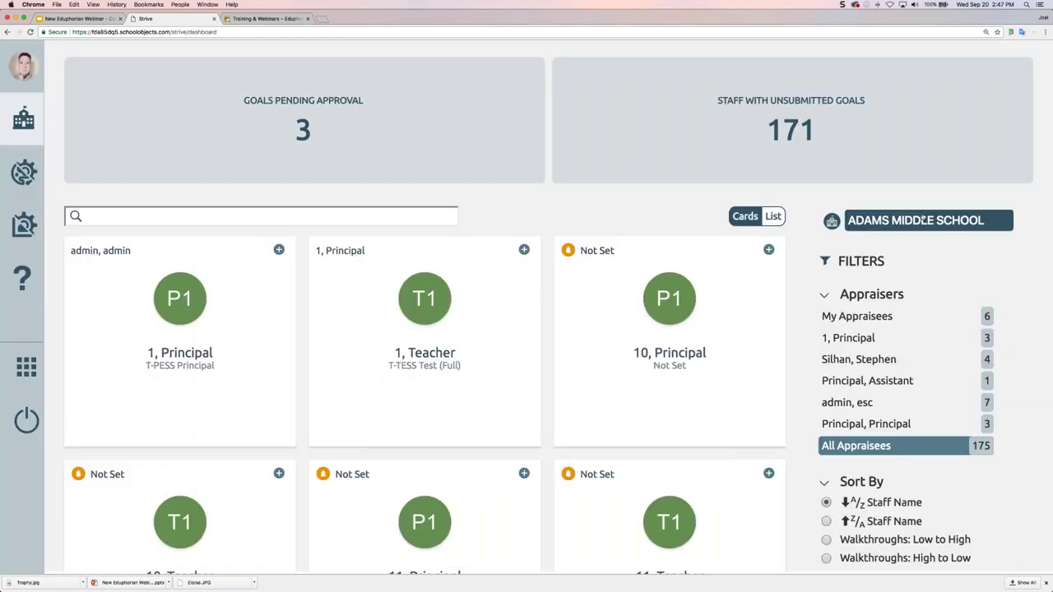
click(432, 301)
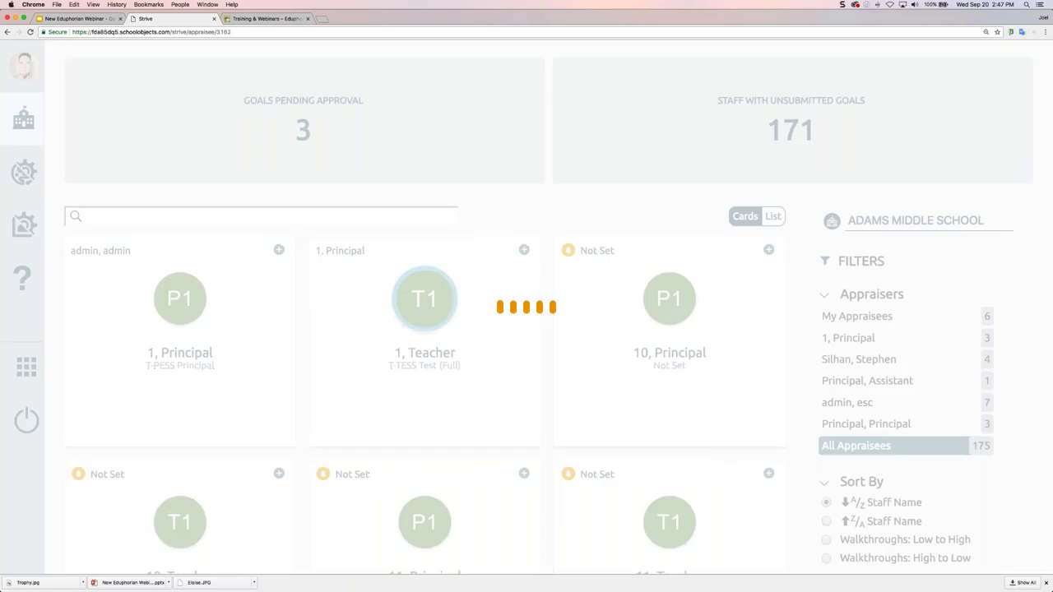
scroll(245, 224, down, 2)
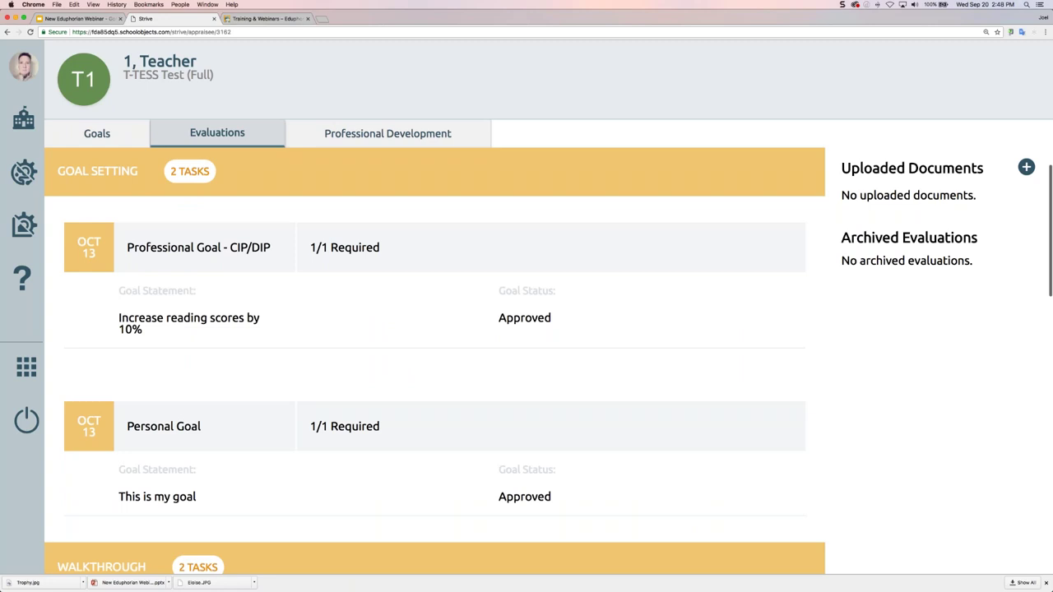
scroll(404, 313, down, 6)
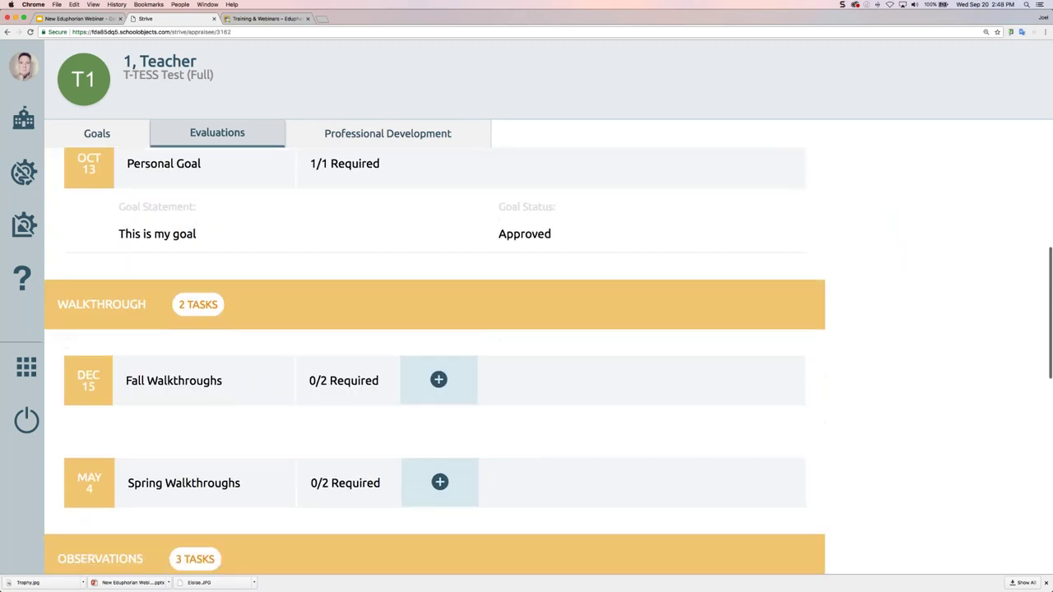
scroll(439, 308, down, 2)
Start a Fall Walkthroughs evaluation with the 2016 SAMPLE T-TESS Walkthrough-D2-3 template, then cancel it
click(438, 289)
click(579, 203)
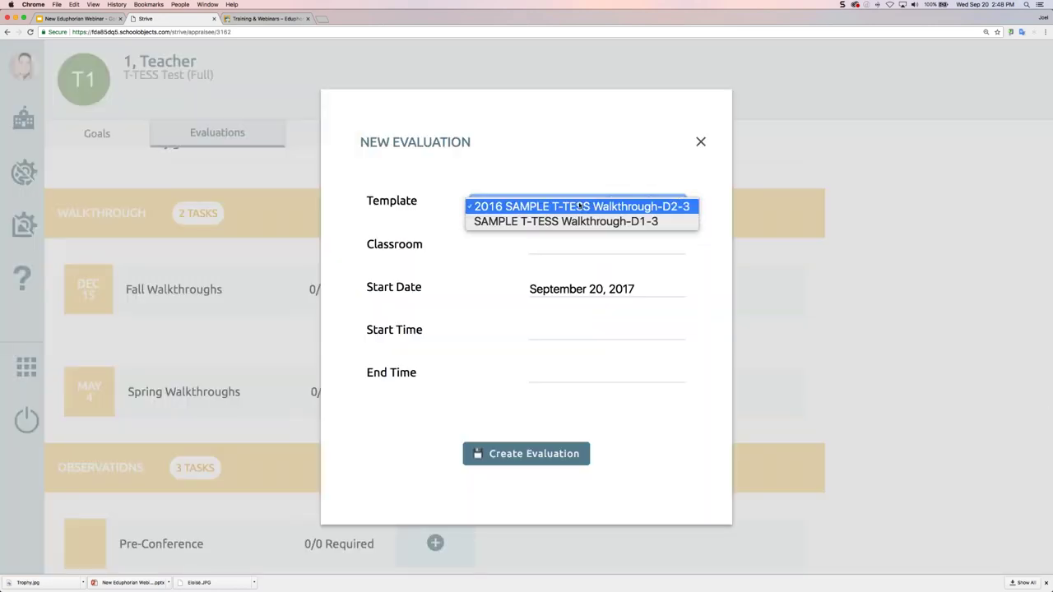
click(701, 142)
click(701, 143)
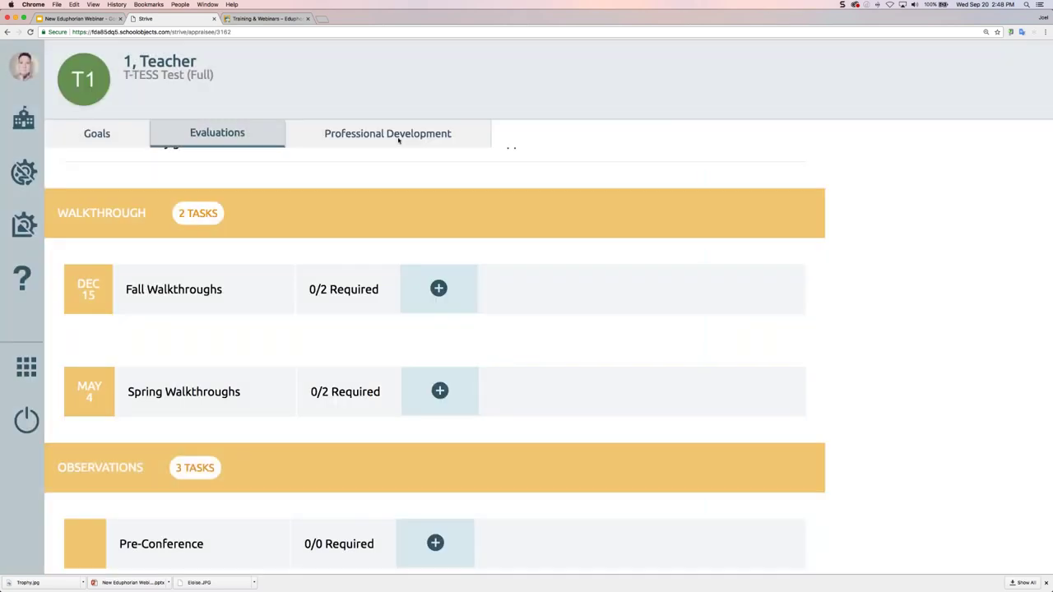
Open the Eduphoria! Community shared documents from settings and refresh the list
click(24, 174)
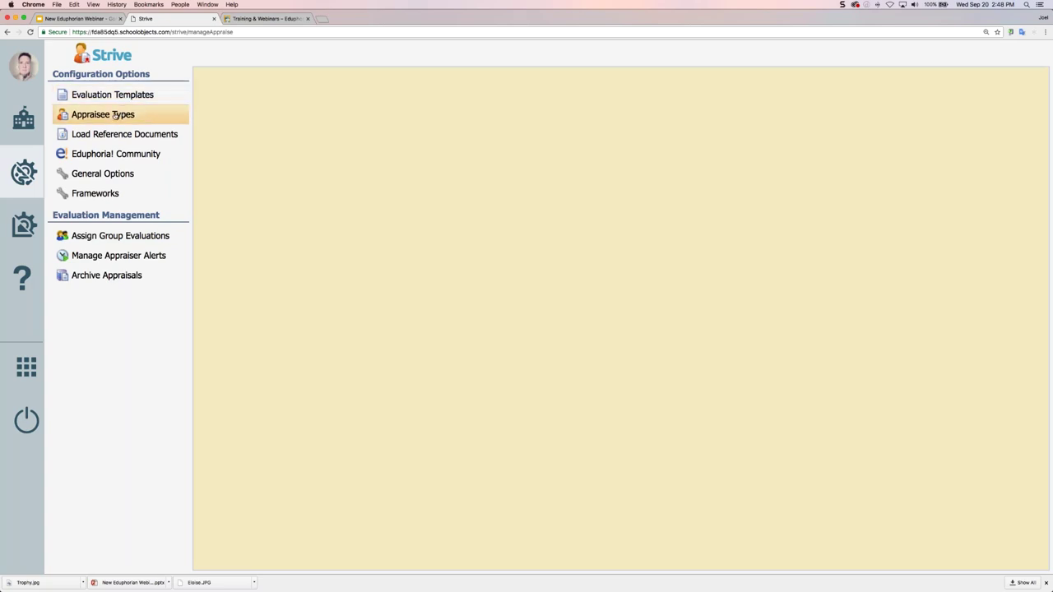
click(121, 156)
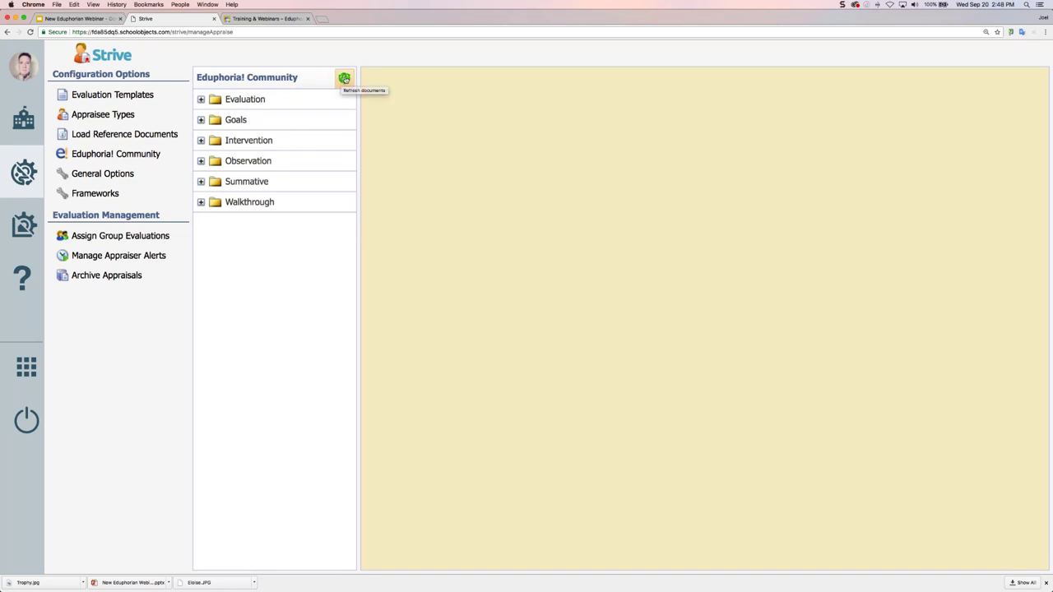
click(344, 79)
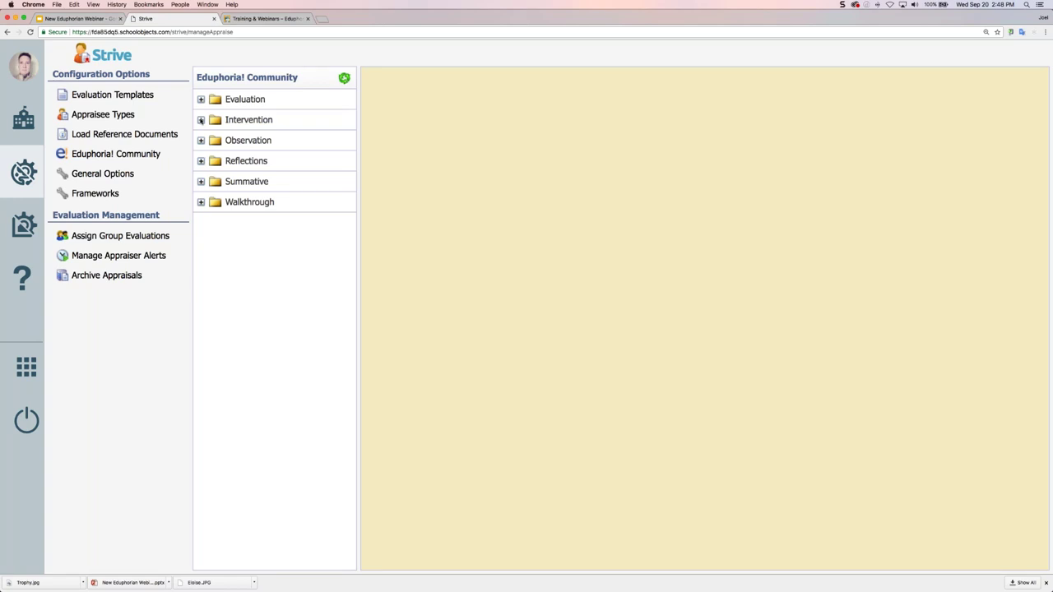
Preview the Classroom Observation Form in the Intervention and Observation folders
click(202, 121)
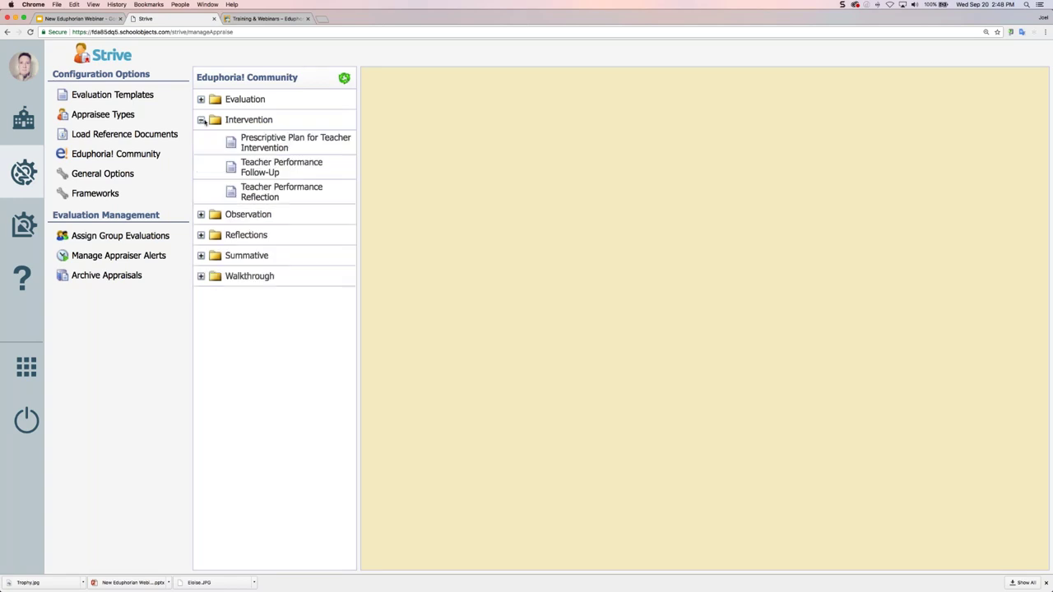
click(201, 215)
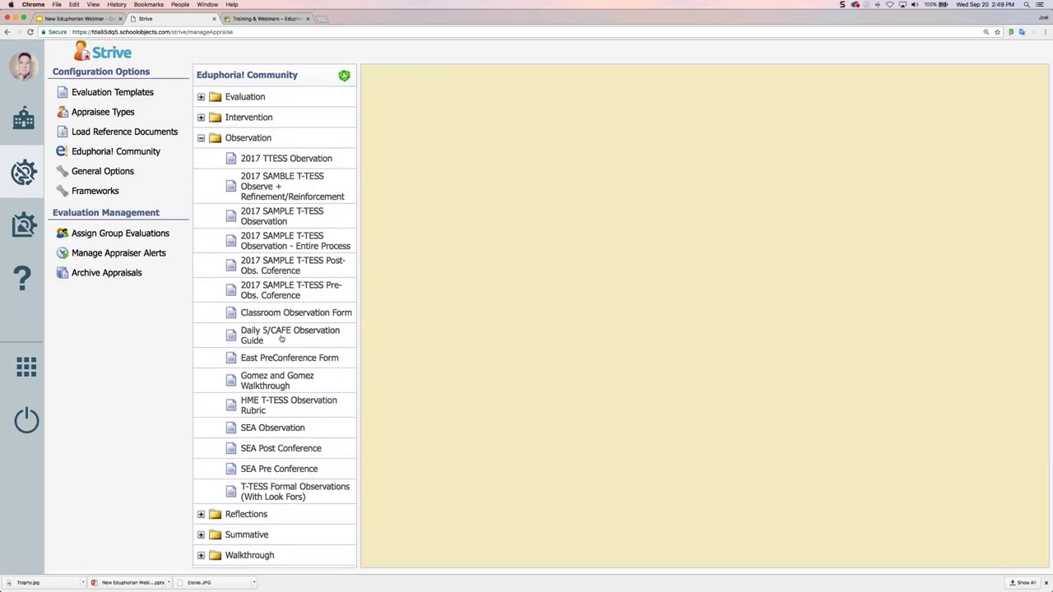
click(284, 312)
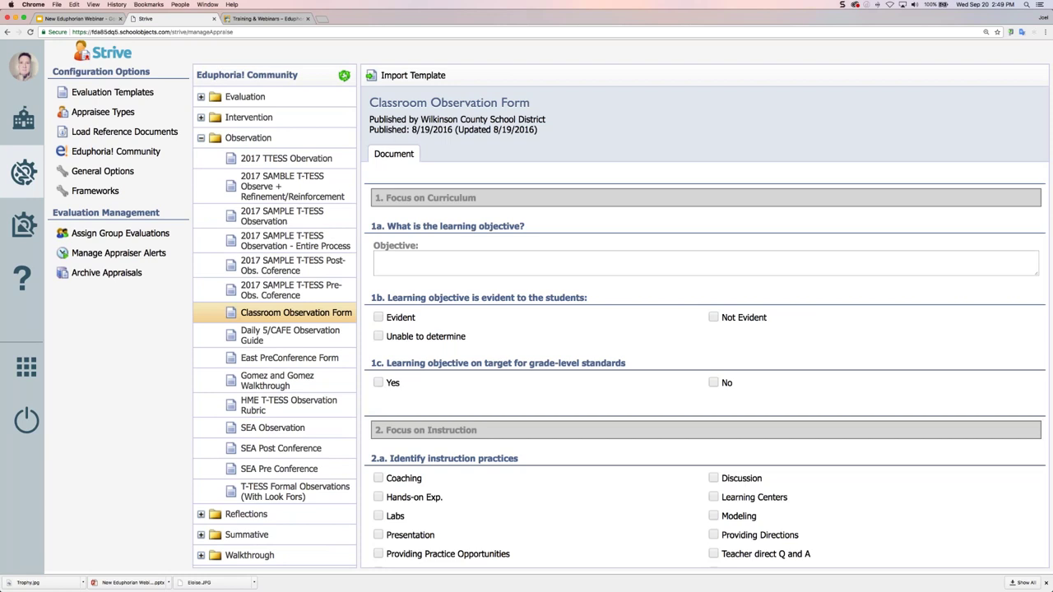
scroll(633, 334, down, 5)
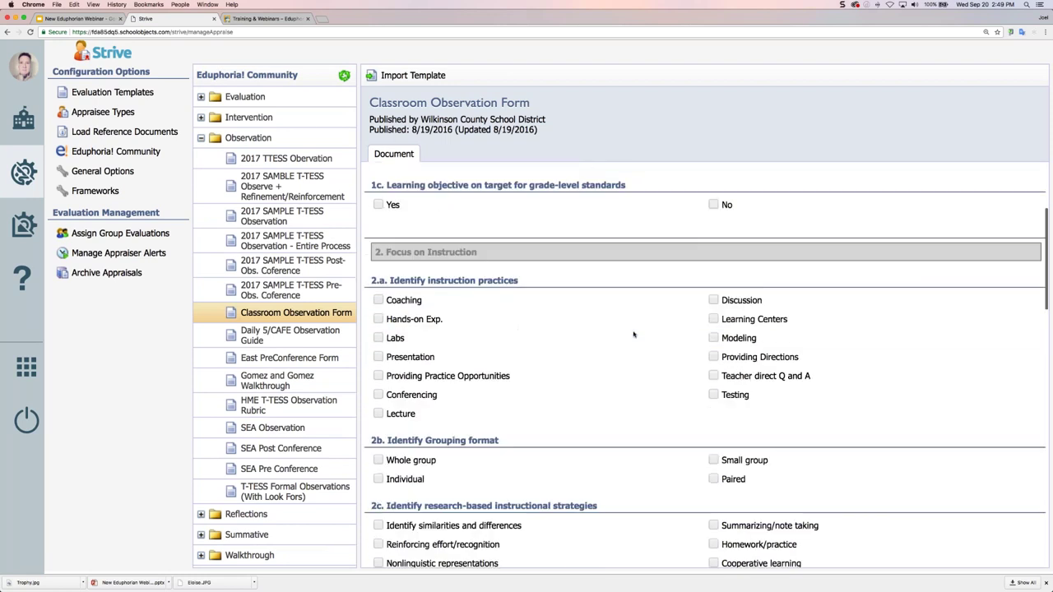
scroll(633, 334, down, 2)
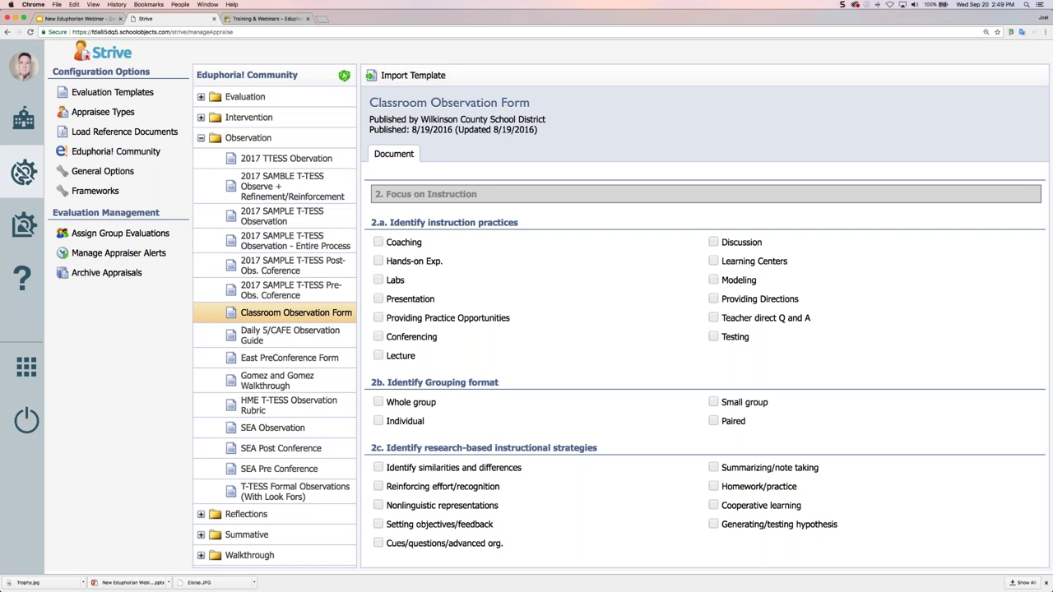
Review the email, Eduphoria! Community and T-TESS / T-PESS settings in General Options
click(116, 172)
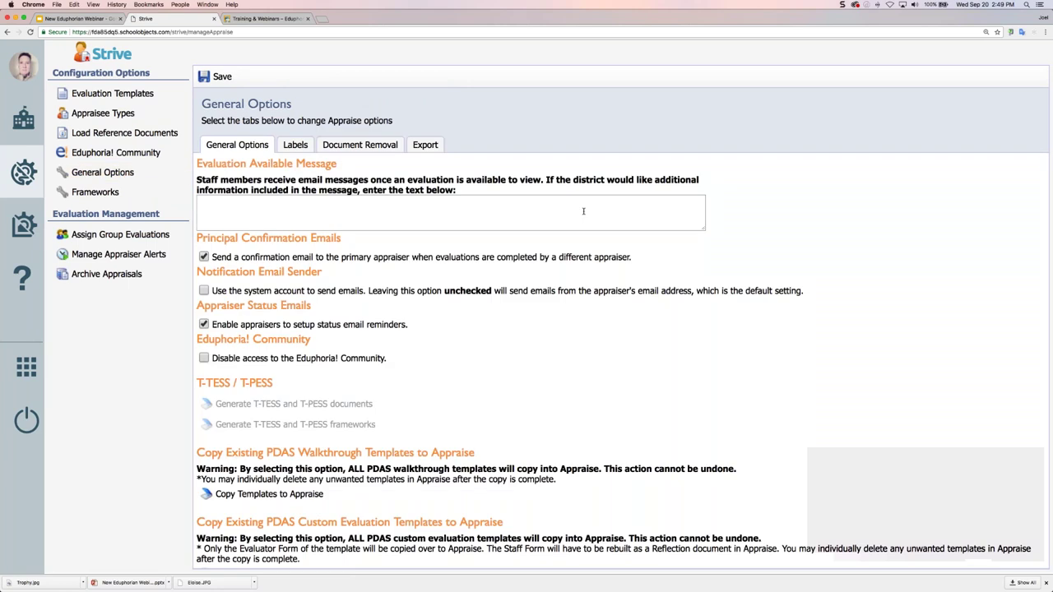
scroll(583, 212, down, 1)
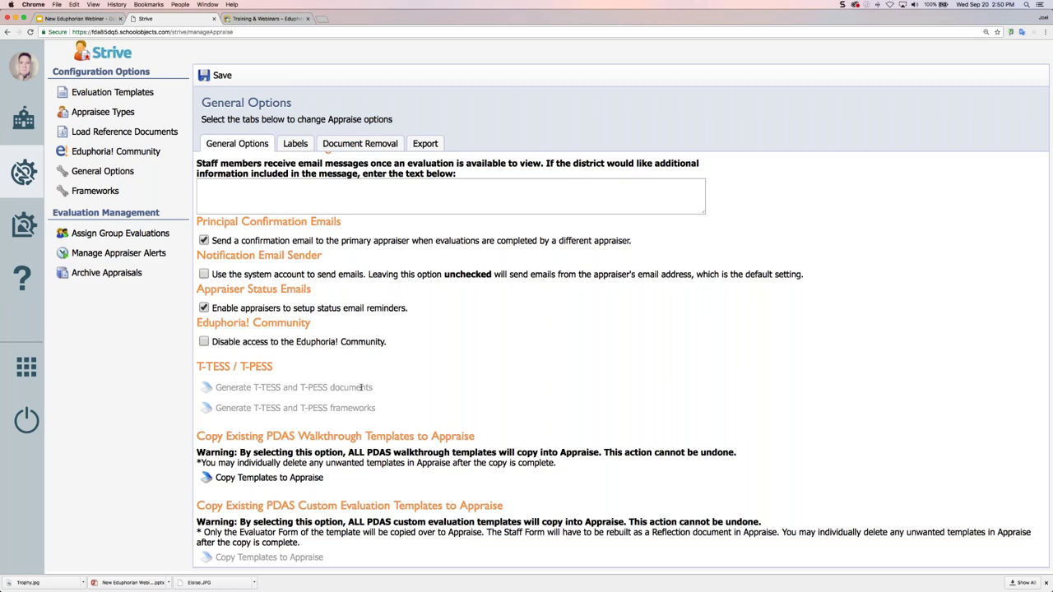
Browse Pre-Observation Form #2 under Reflection Documents, then return to Appraisee Types
click(107, 92)
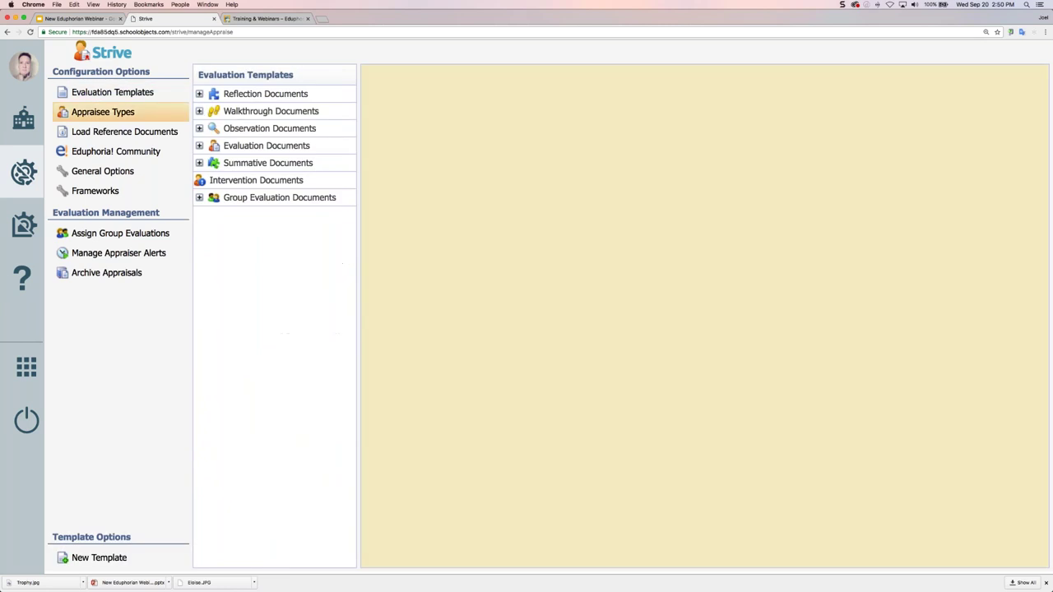
click(199, 94)
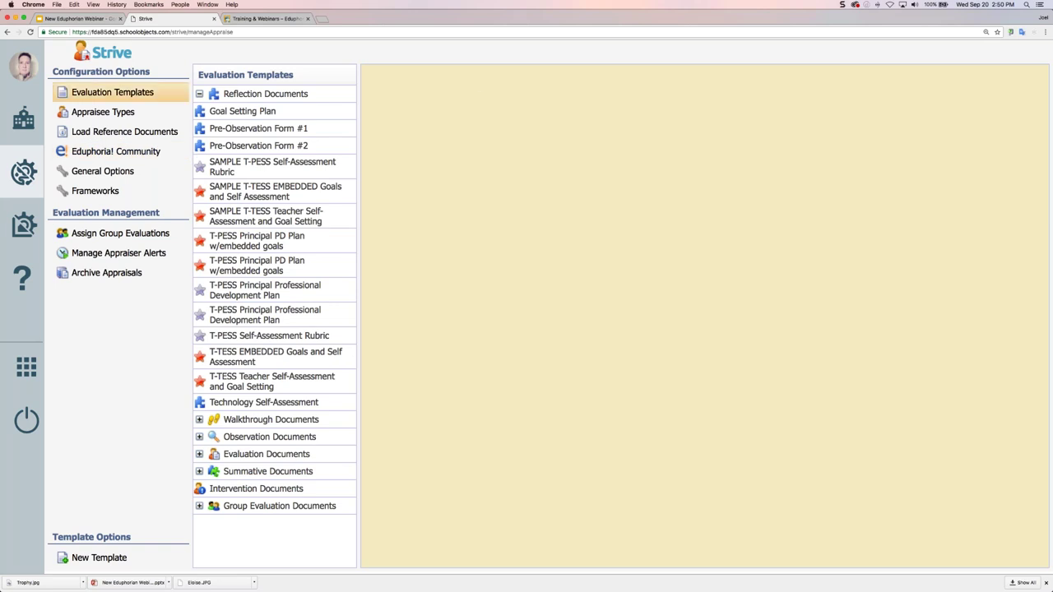
click(249, 146)
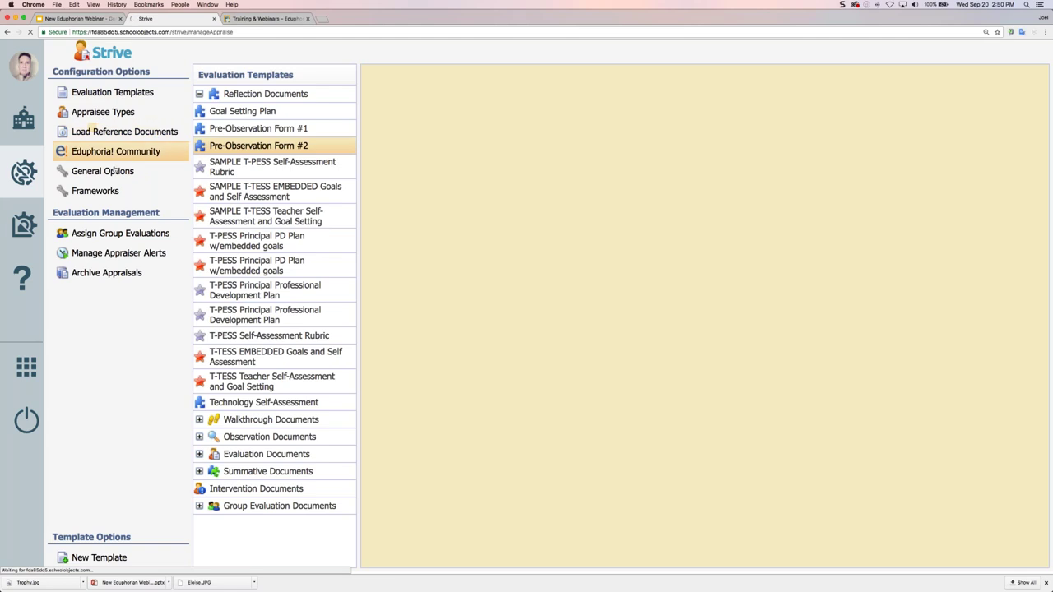
click(100, 112)
Open the T-TESS Test (Full) Fall Walkthroughs task, due 12/15/2017 with 2 required
click(251, 232)
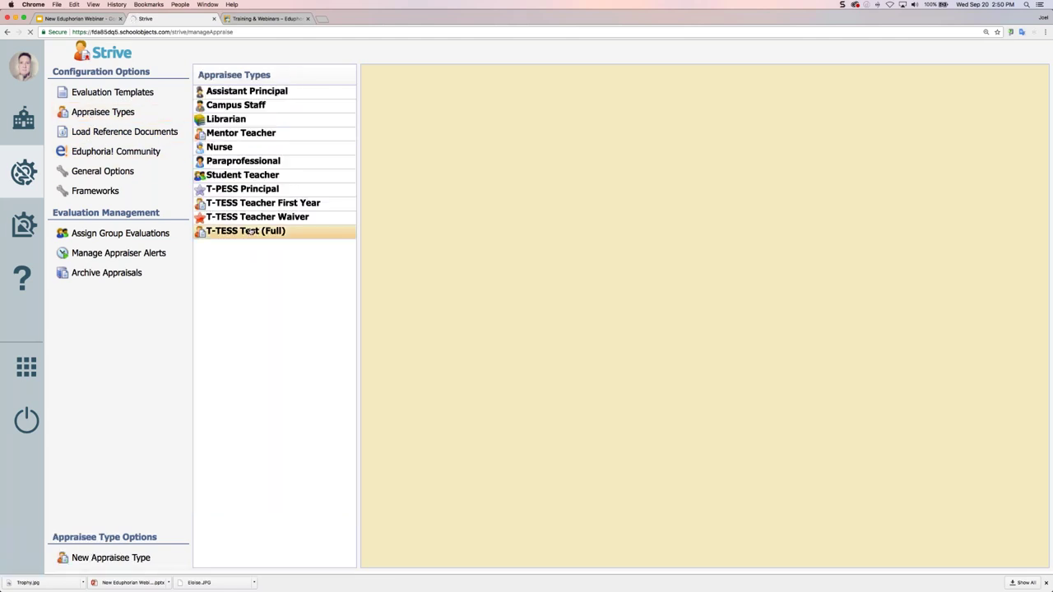
click(409, 347)
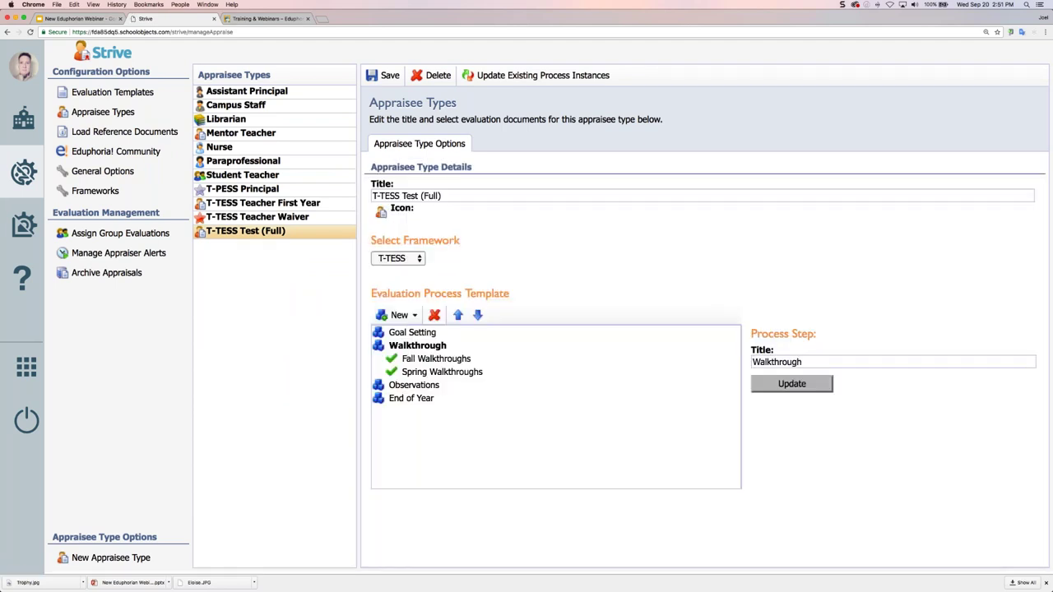
click(412, 358)
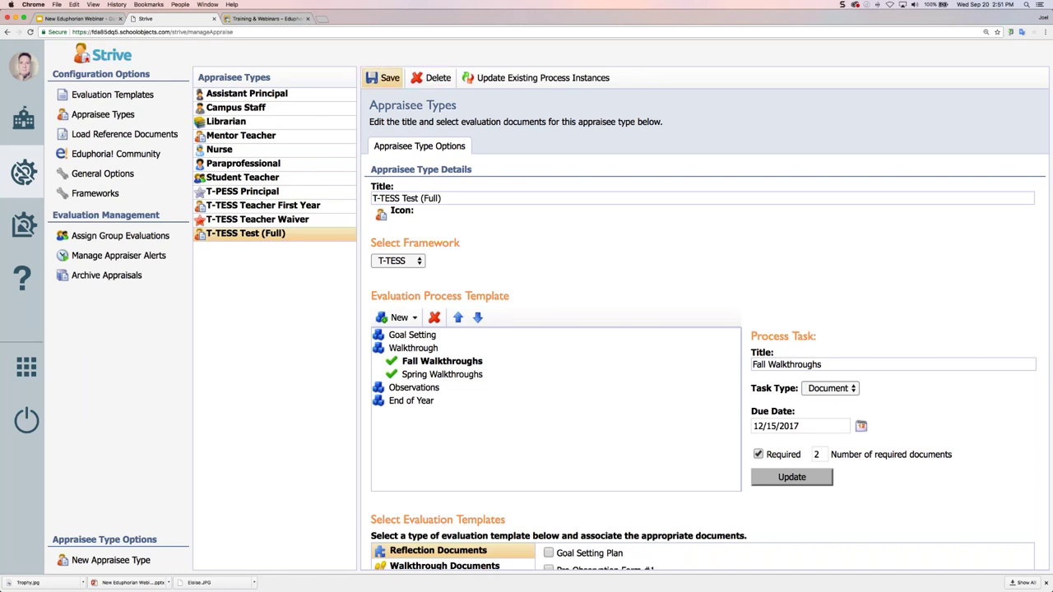
Save the appraisee type settings and return to the staff dashboard
click(383, 78)
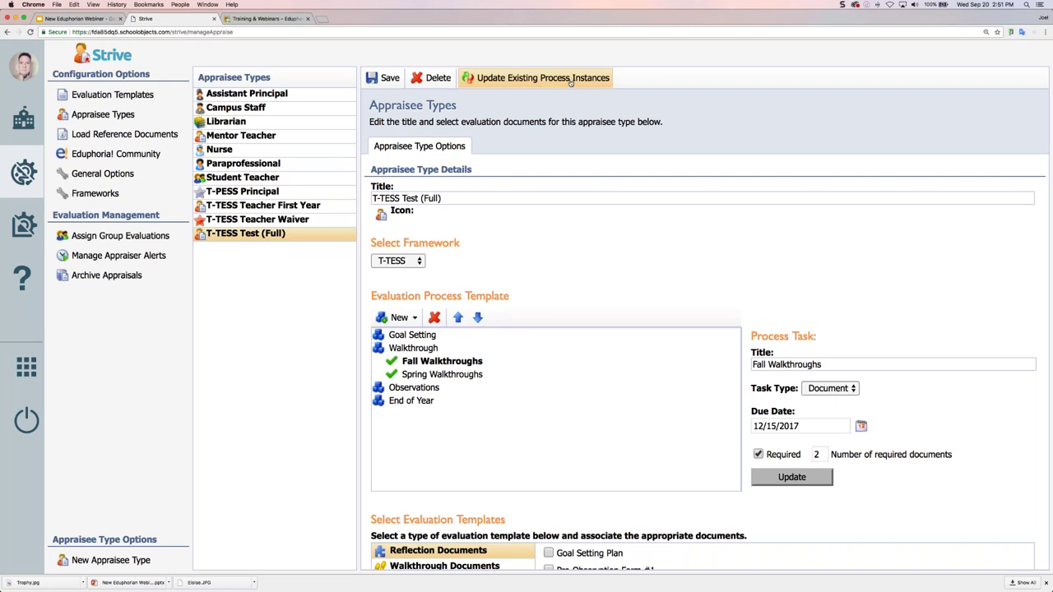
scroll(570, 83, down, 1)
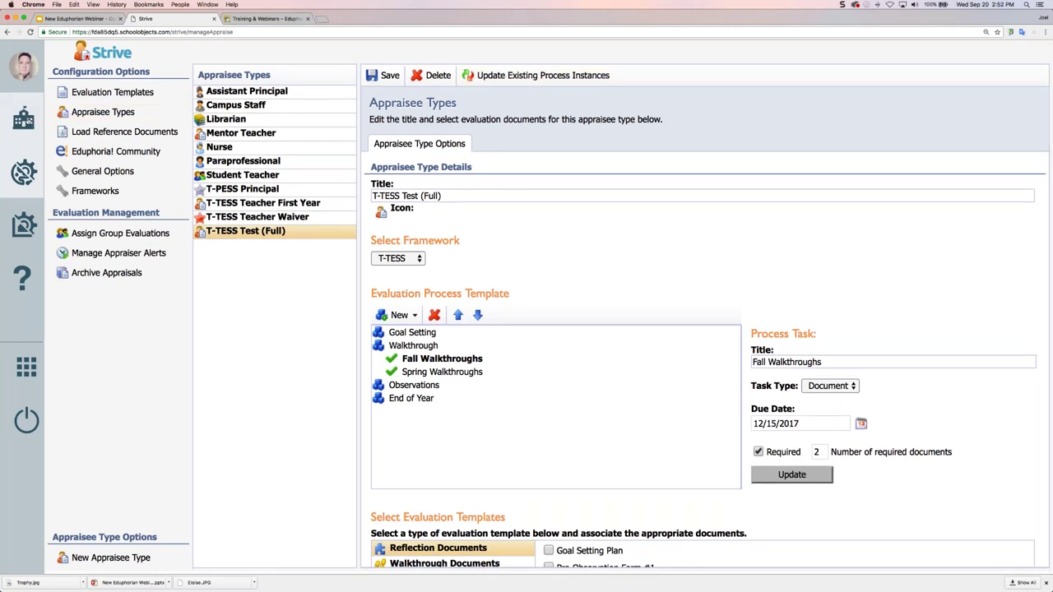
click(23, 120)
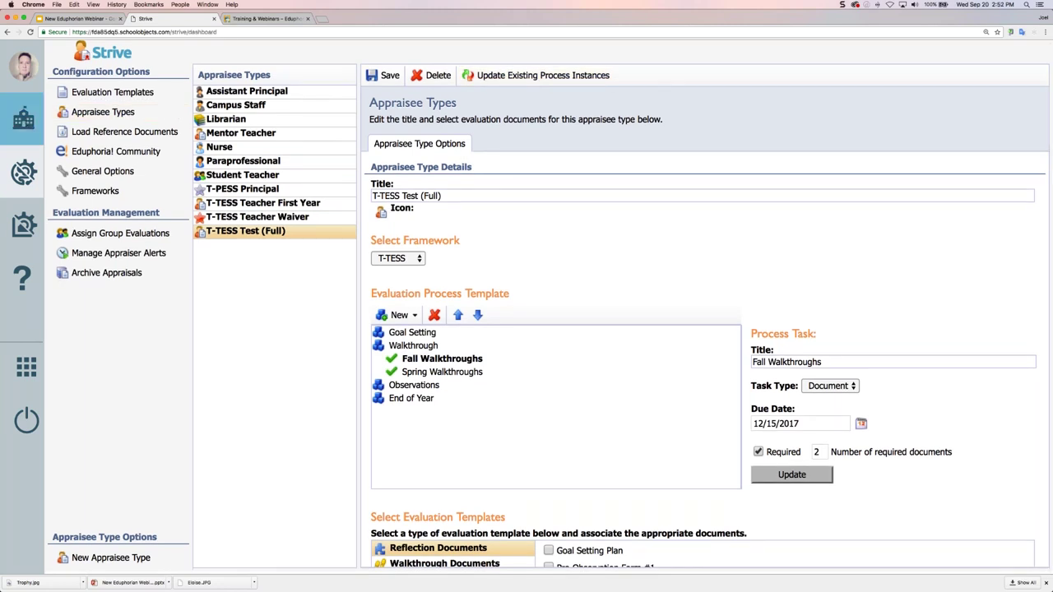
Confirm T-TESS Test (Full) Fall Walkthroughs require 2 documents by 12/15/2017, then go back to the dashboard
click(431, 302)
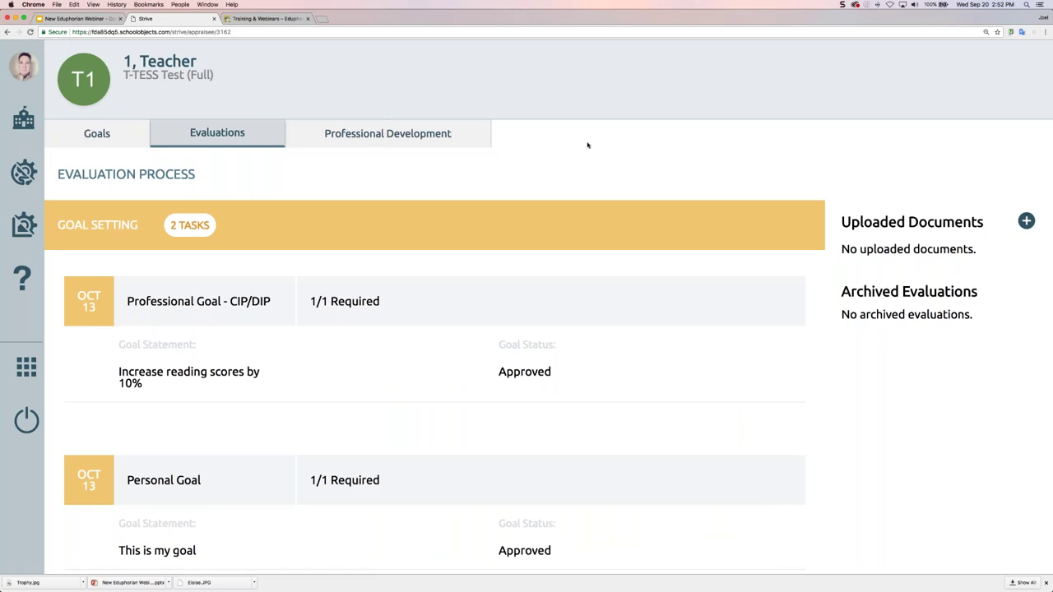
click(24, 172)
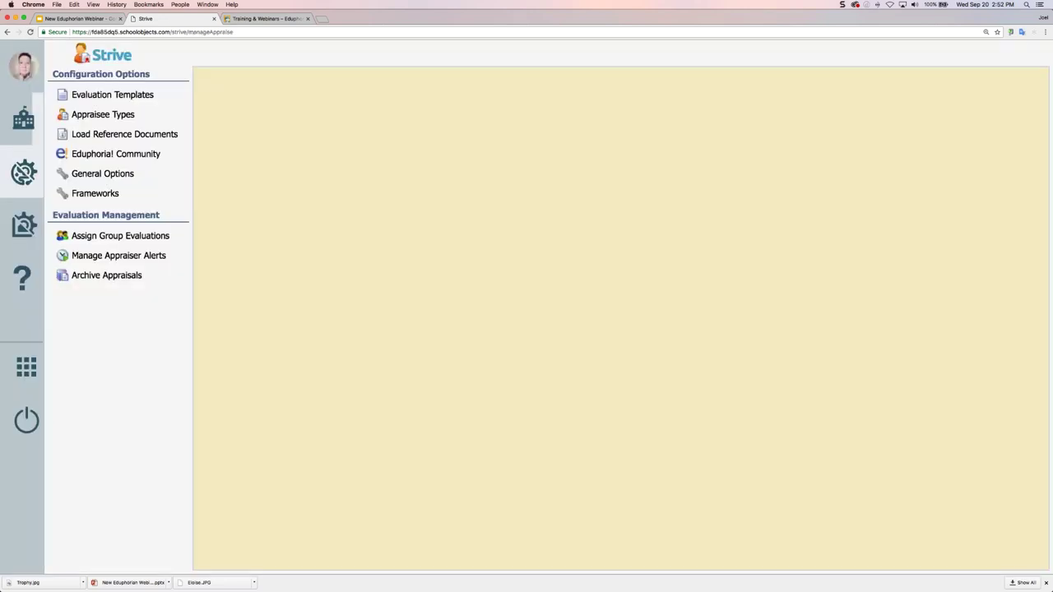
click(103, 117)
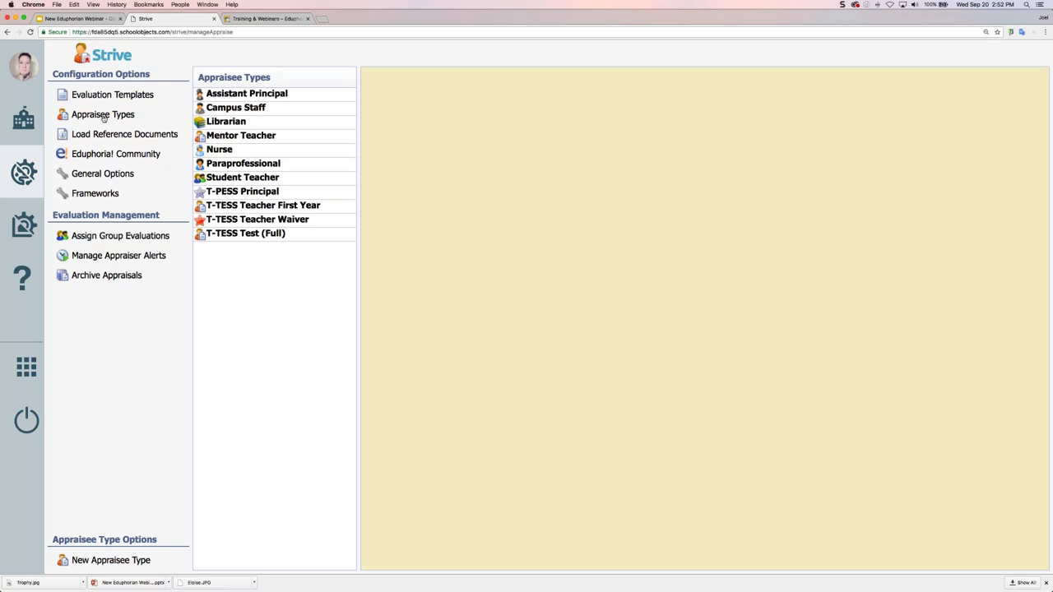
click(272, 234)
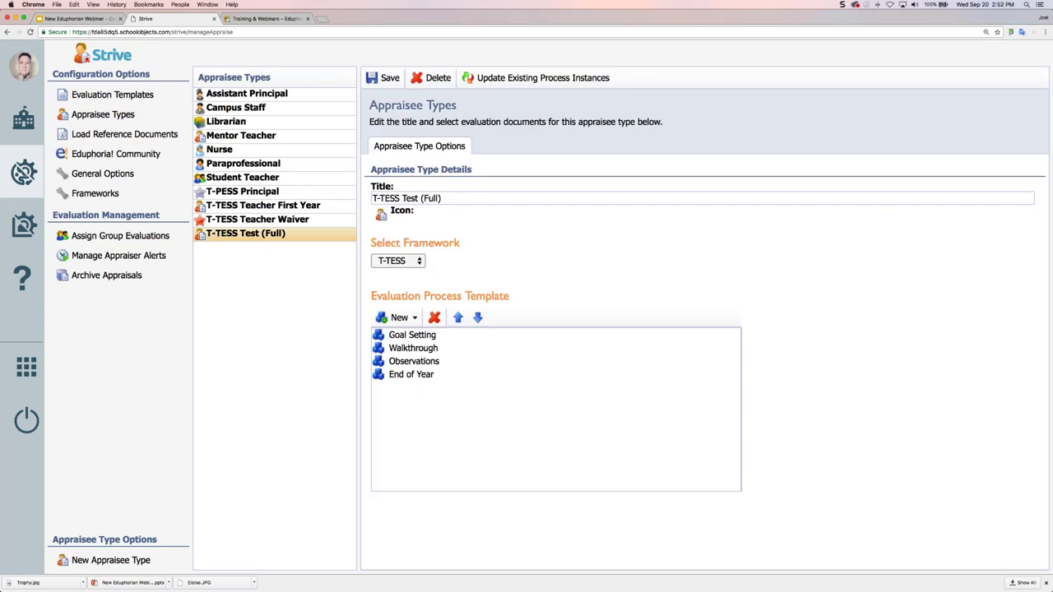
click(420, 348)
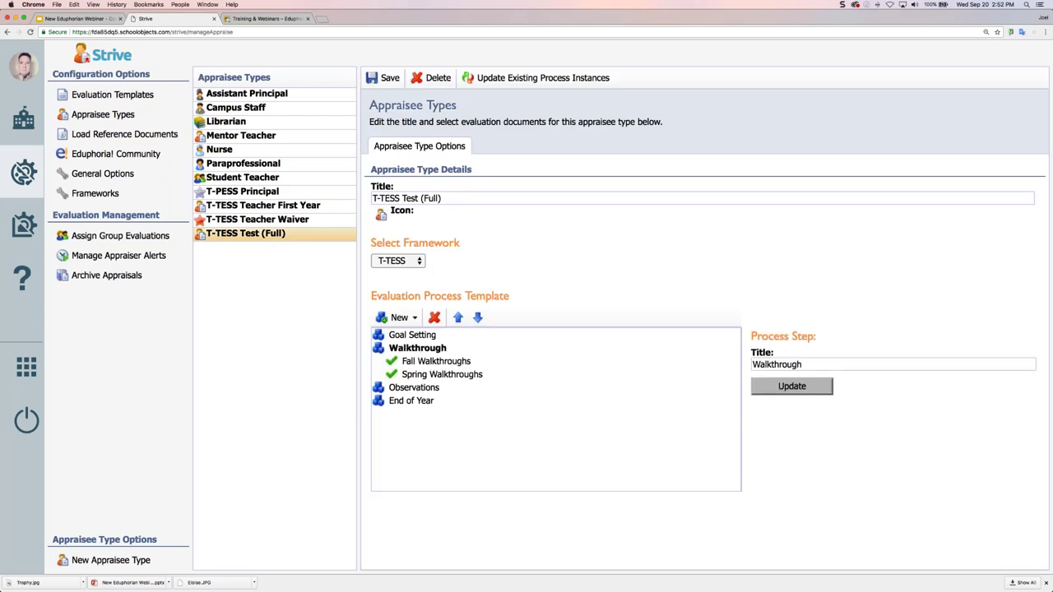
click(463, 365)
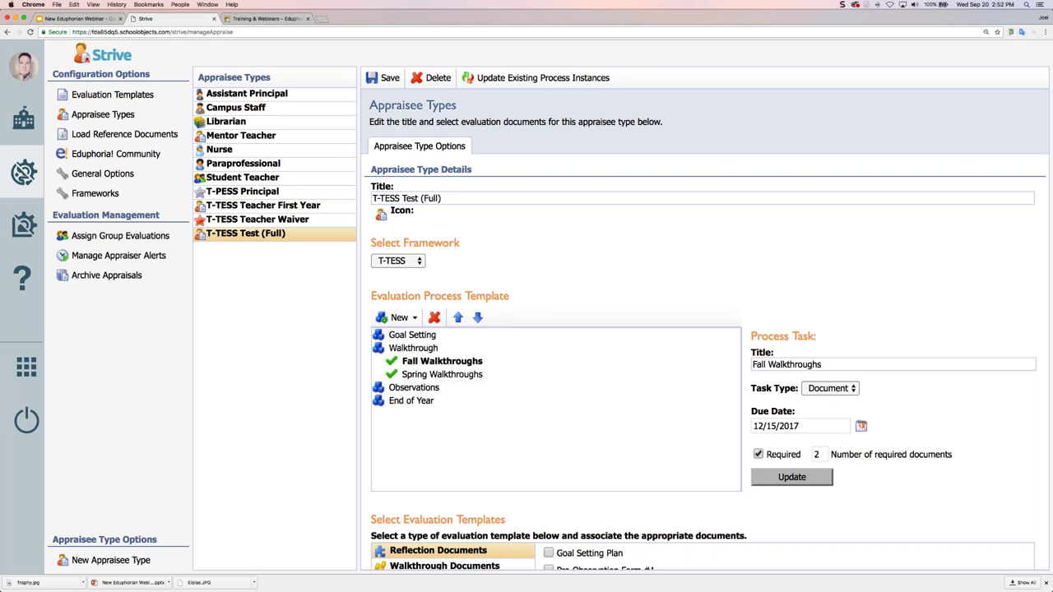
click(23, 119)
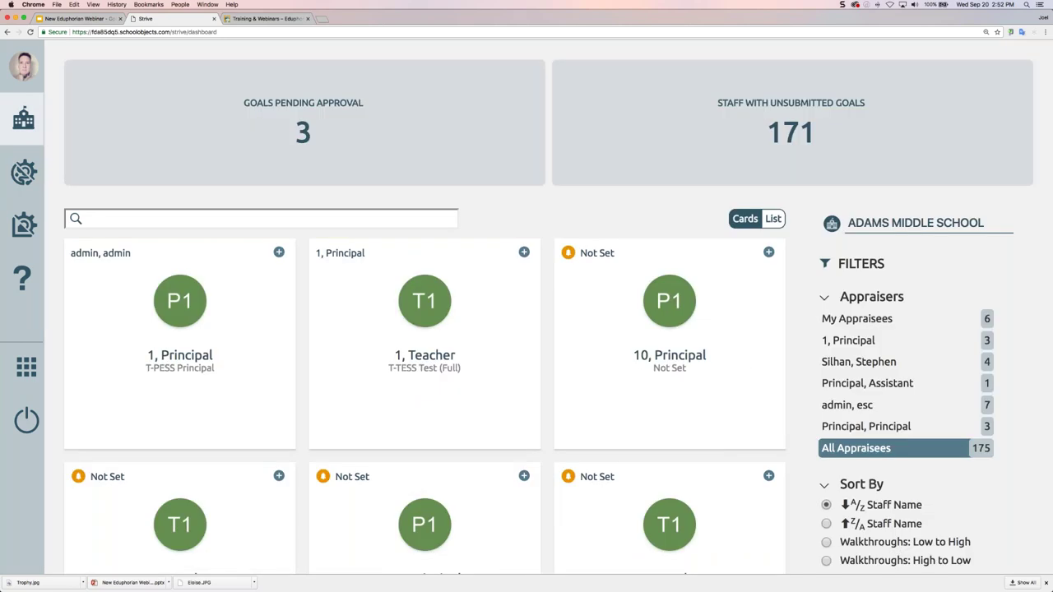
Show appraisees as a list and open the teacher's T-TESS Test (Full) row
scroll(634, 206, down, 2)
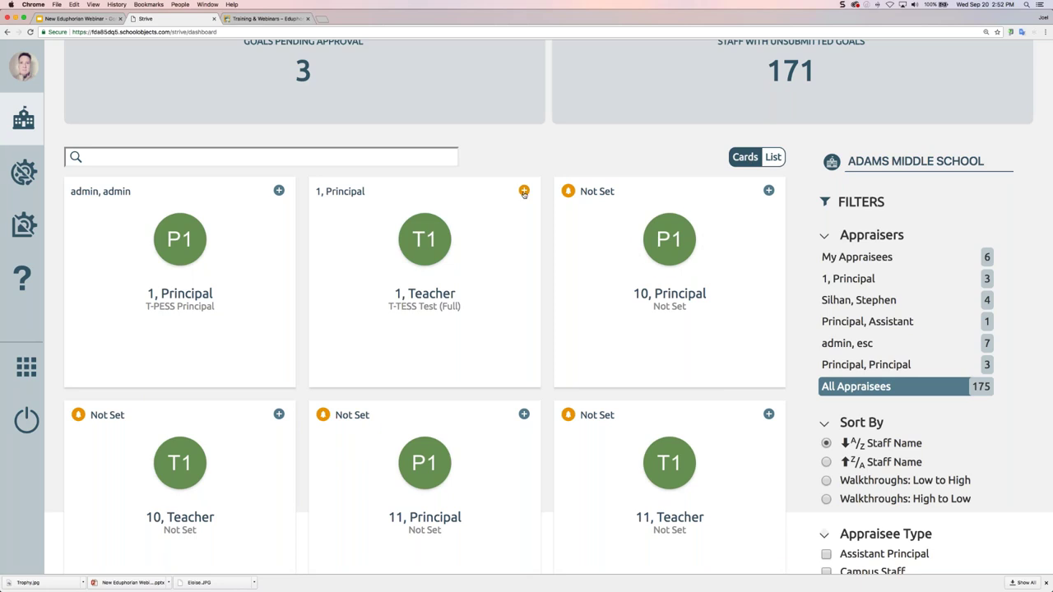
click(774, 157)
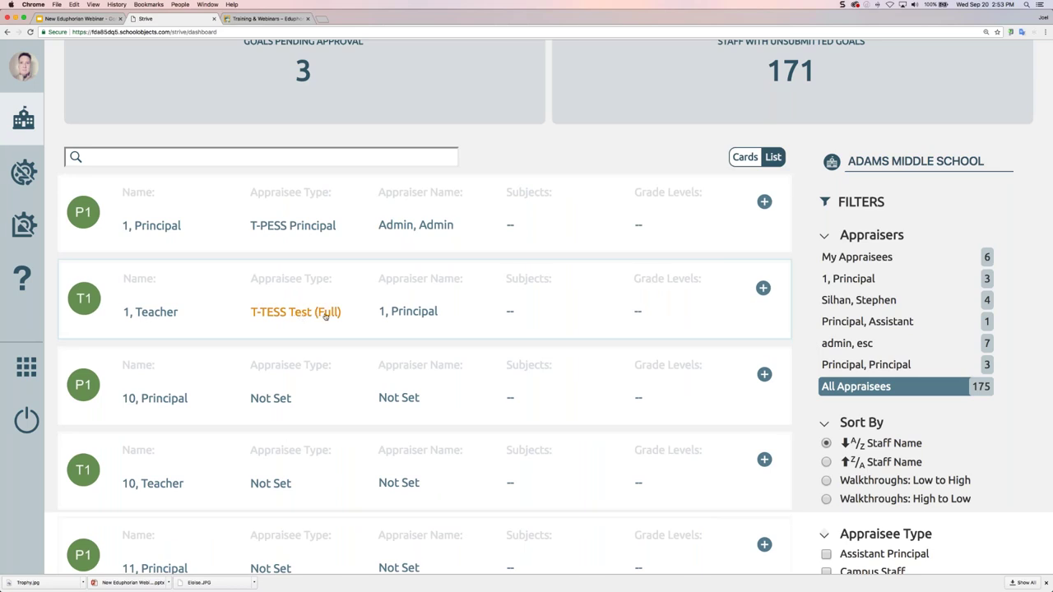
click(764, 288)
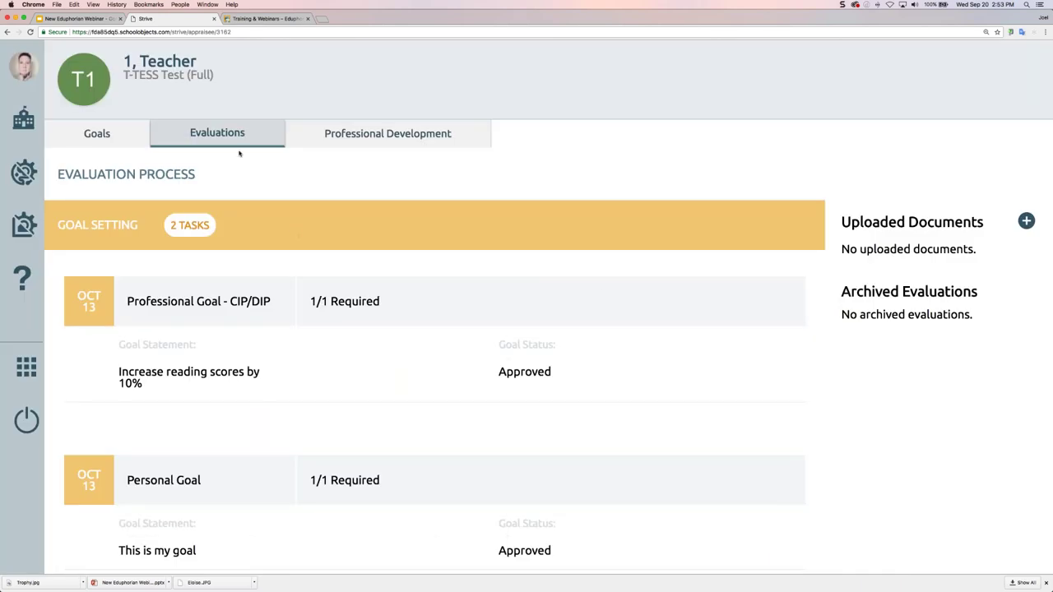
scroll(601, 293, down, 5)
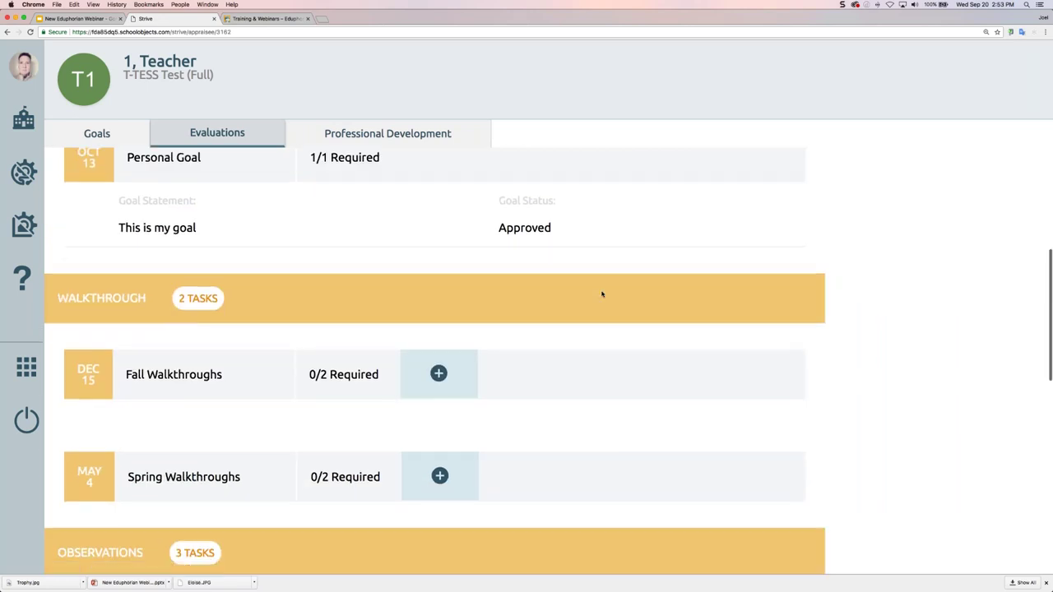
scroll(602, 294, down, 2)
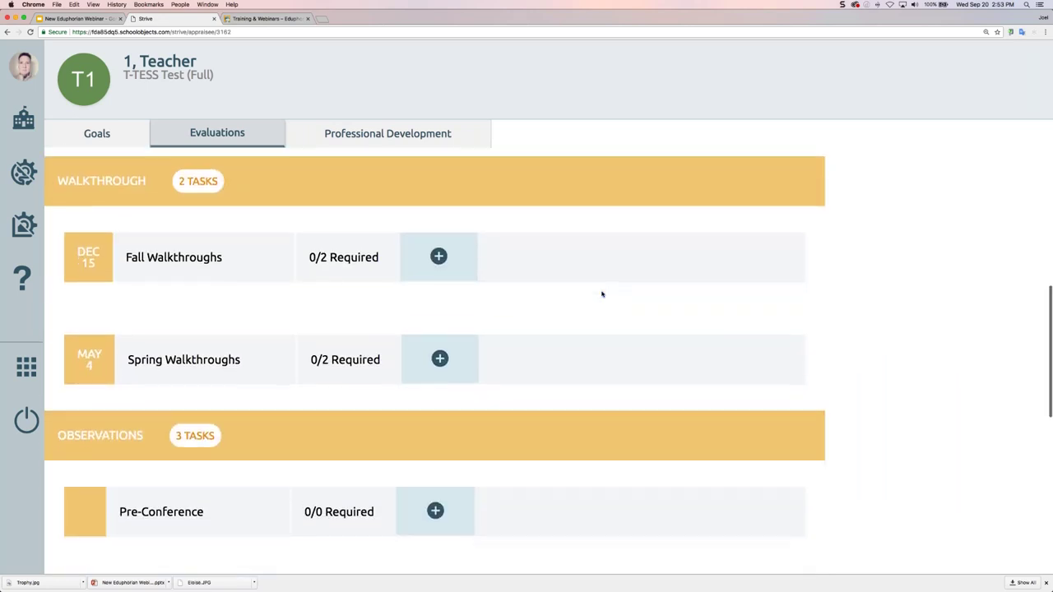
scroll(553, 265, up, 1)
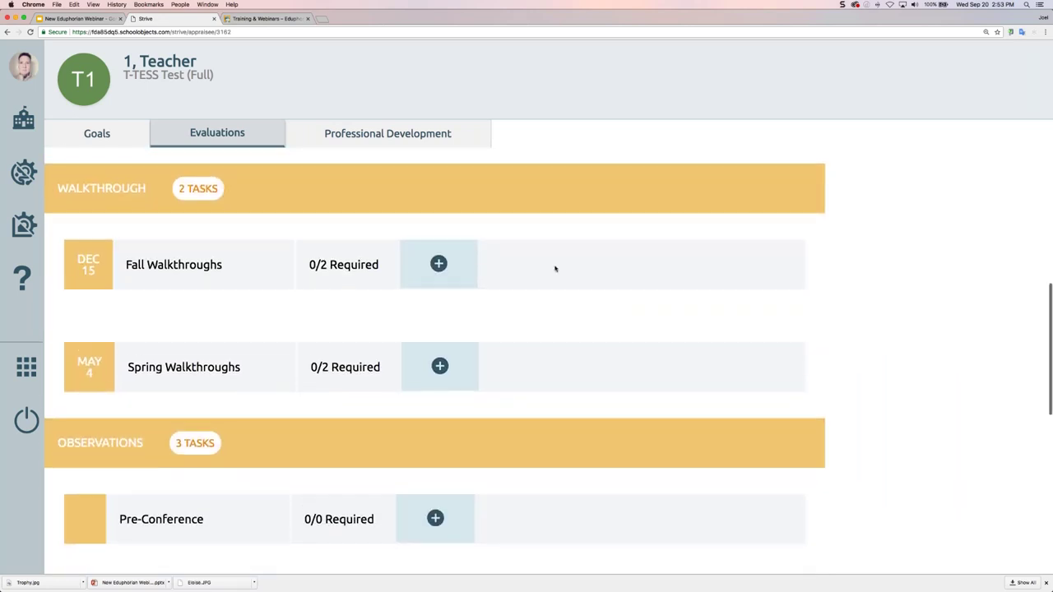
scroll(555, 269, up, 5)
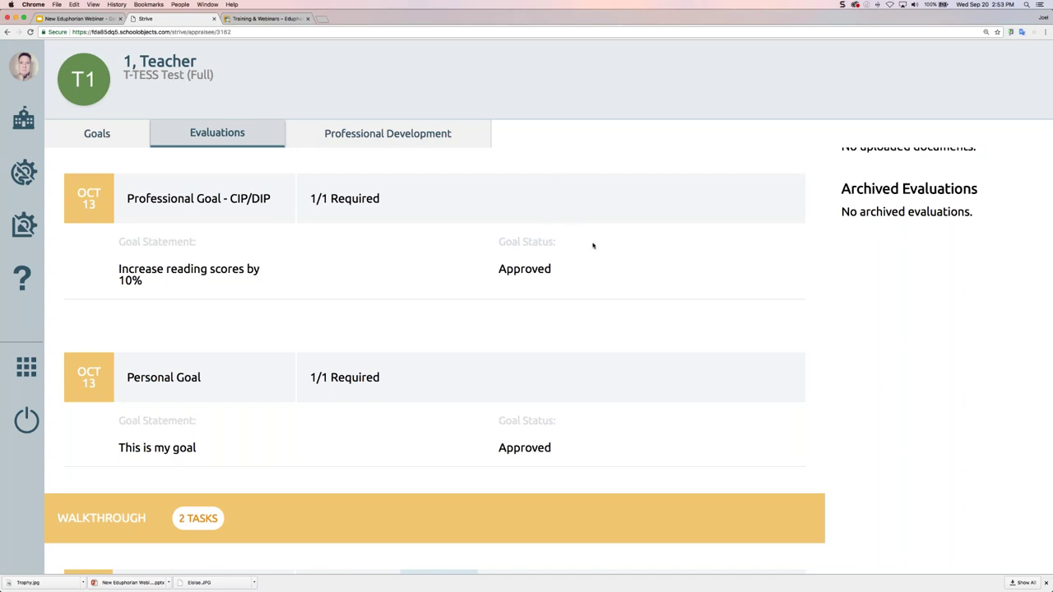
scroll(593, 246, down, 2)
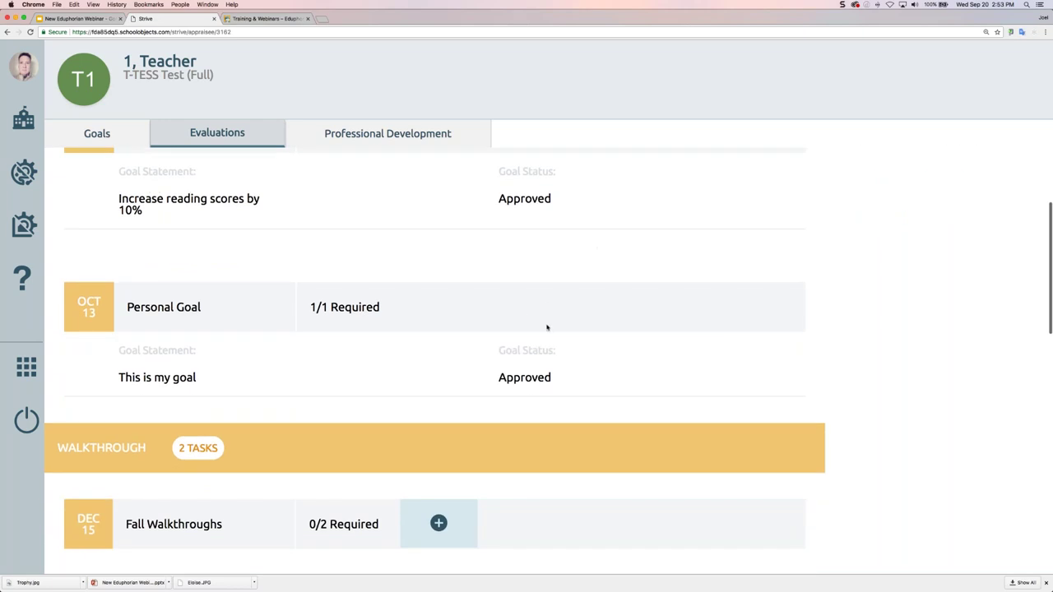
scroll(544, 306, down, 5)
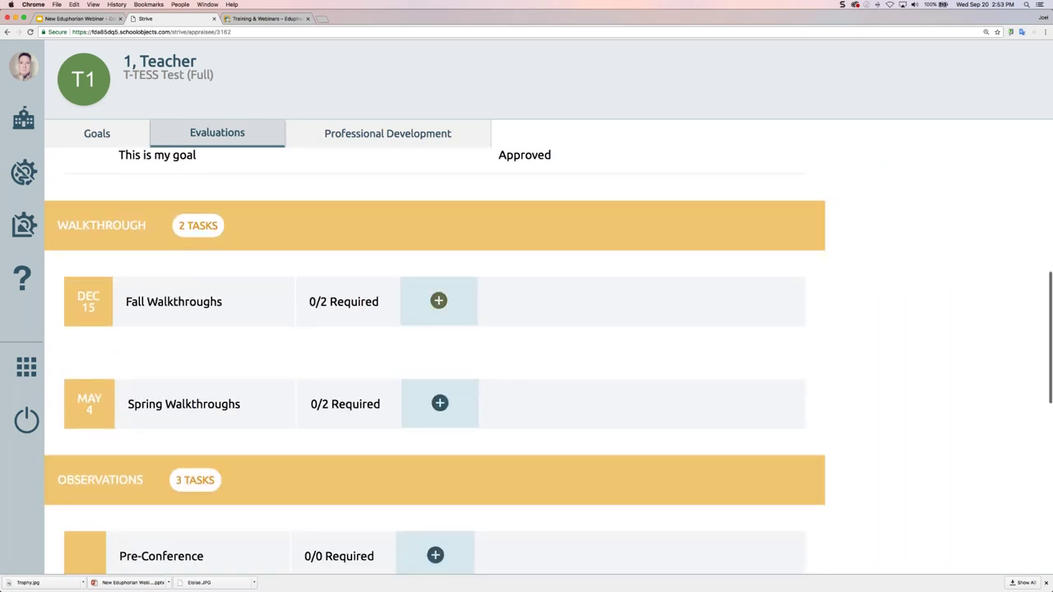
scroll(515, 449, down, 3)
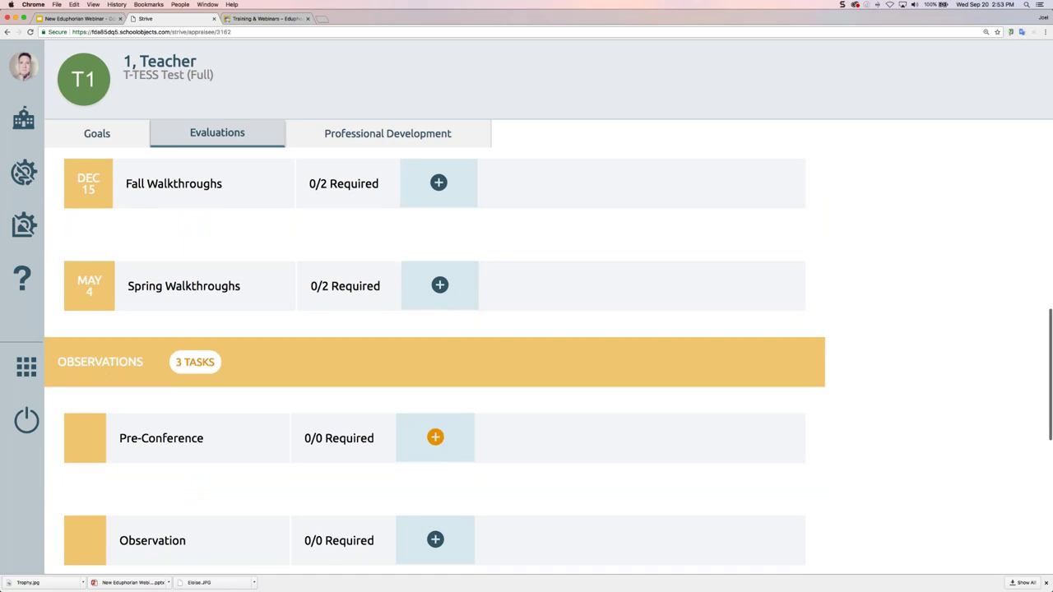
click(438, 184)
Add a Fall Walkthrough using SAMPLE T-TESS Walkthrough-D1-3, classroom English, dated September 20
click(520, 206)
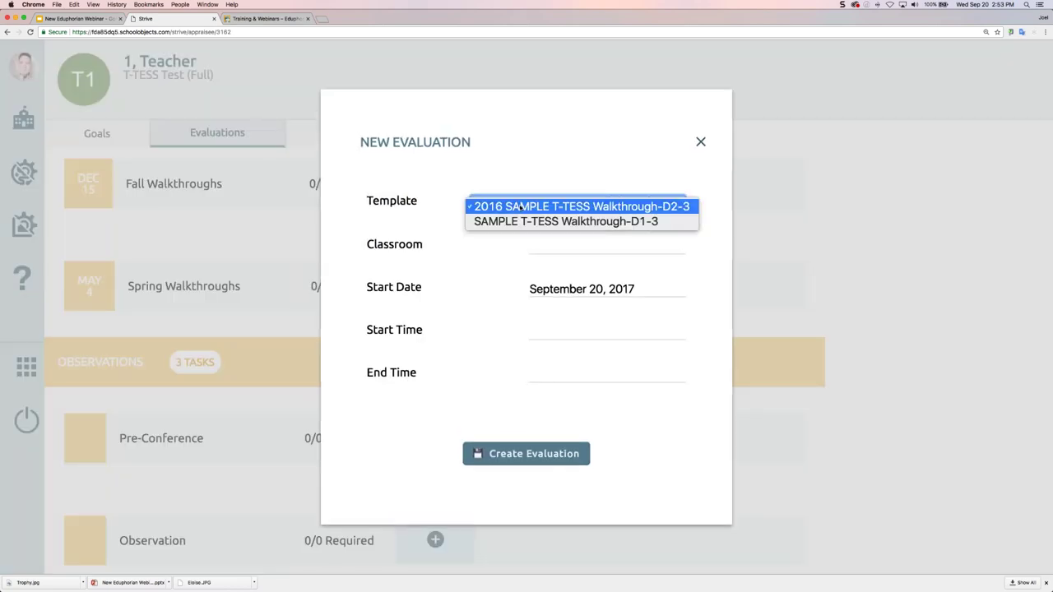
click(575, 205)
click(575, 205)
click(561, 223)
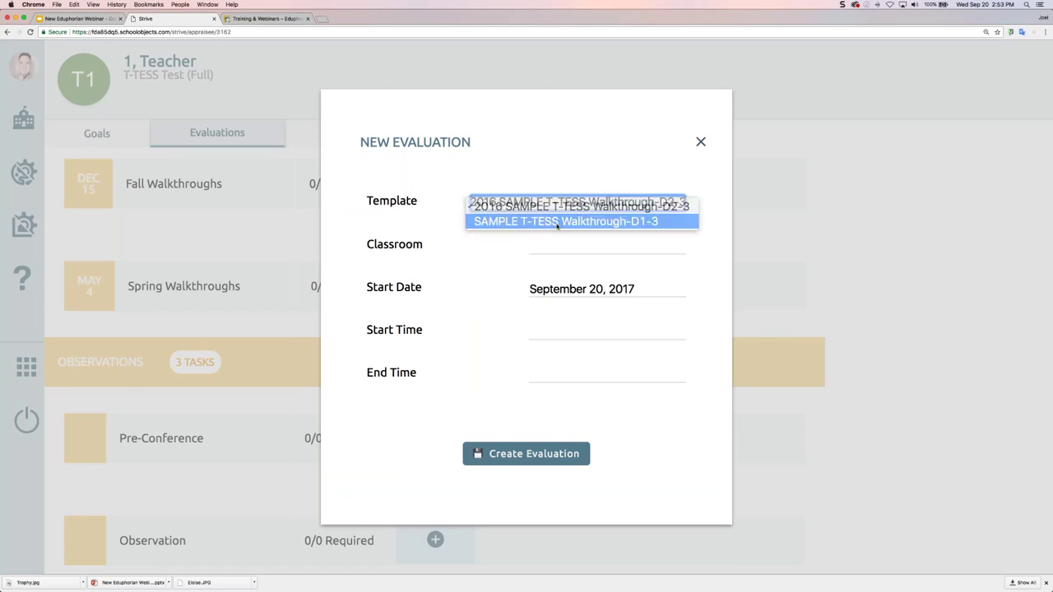
click(558, 246)
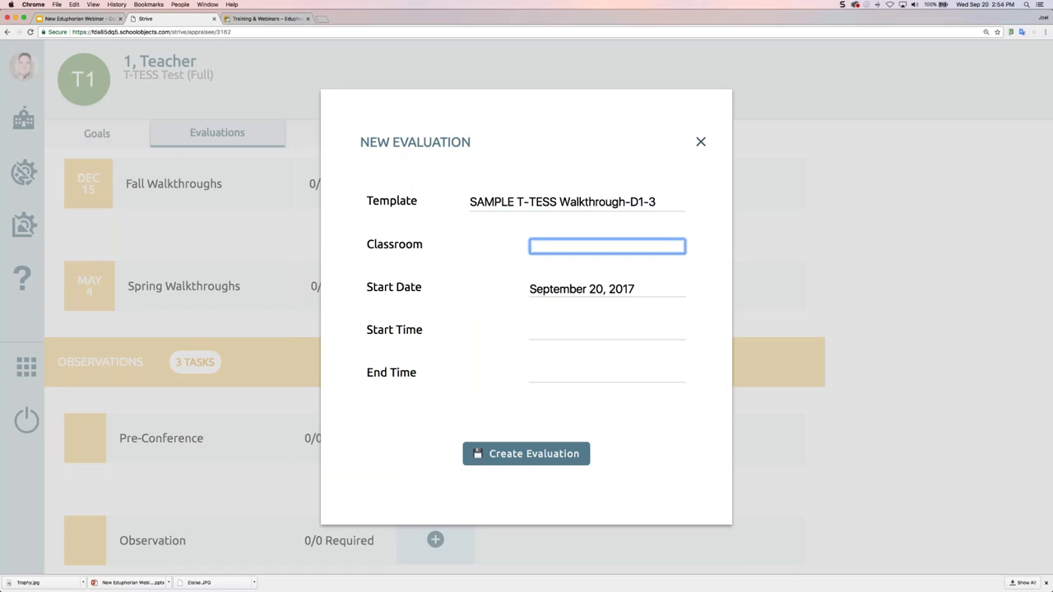
text(English)
key(Tab)
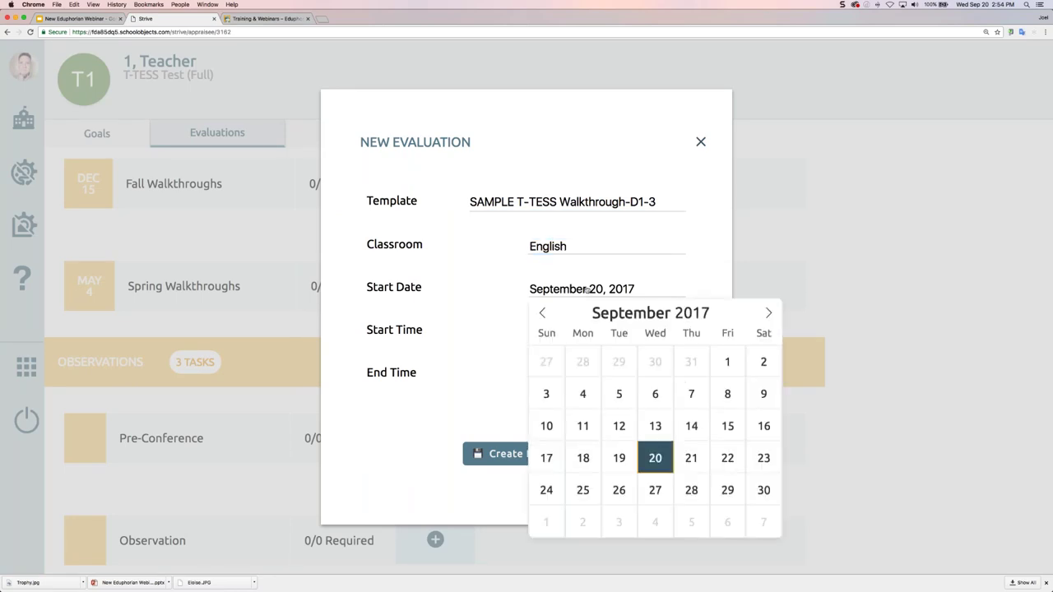
key(Return)
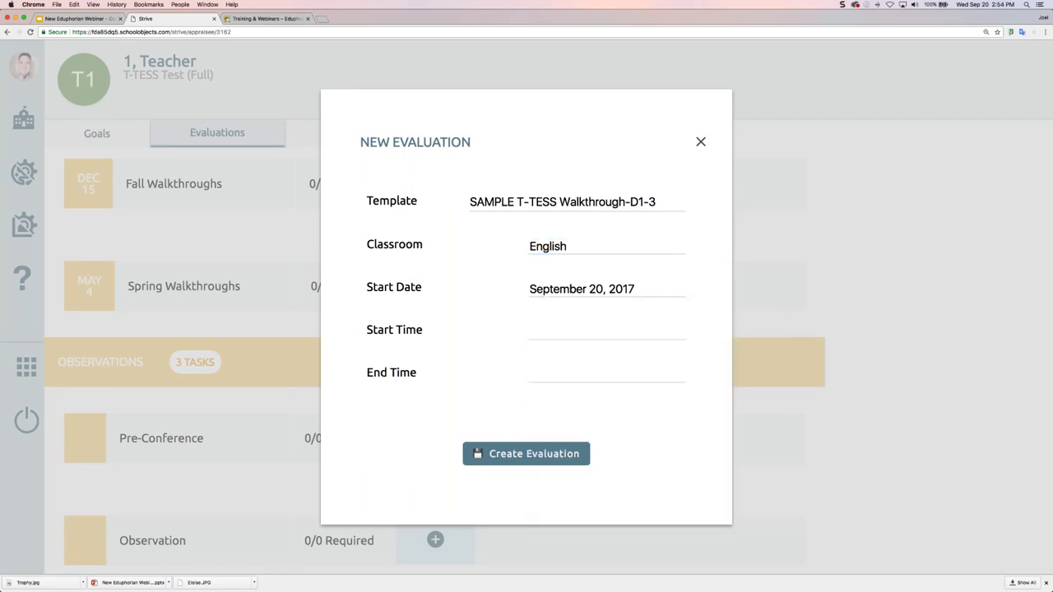
Set the walkthrough start time to 2:15 PM
click(564, 336)
click(624, 352)
click(624, 351)
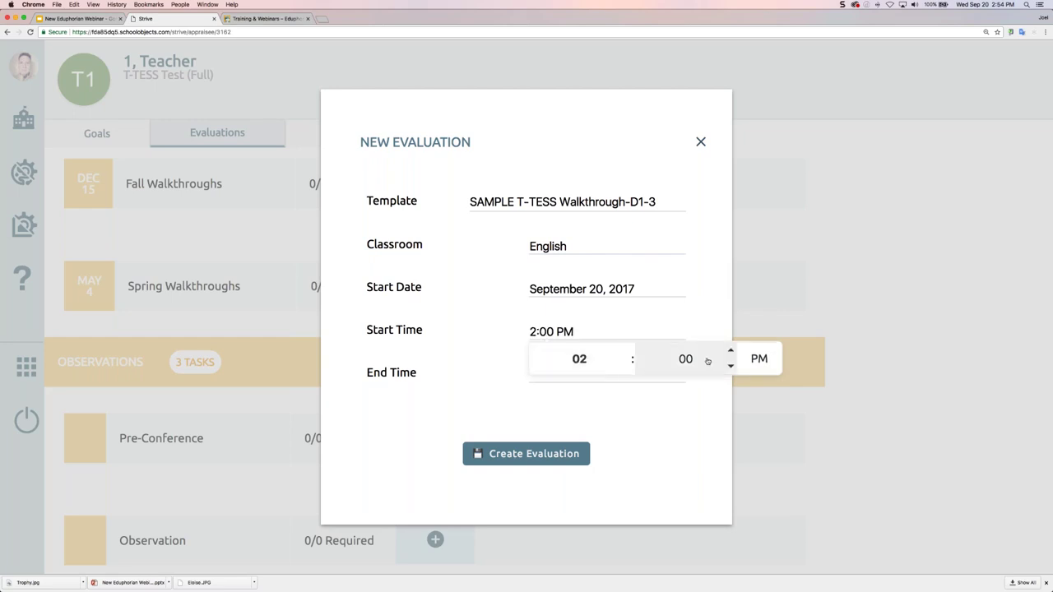
click(732, 352)
click(731, 367)
click(732, 351)
click(731, 351)
click(731, 367)
click(730, 351)
click(730, 351)
click(730, 350)
click(730, 367)
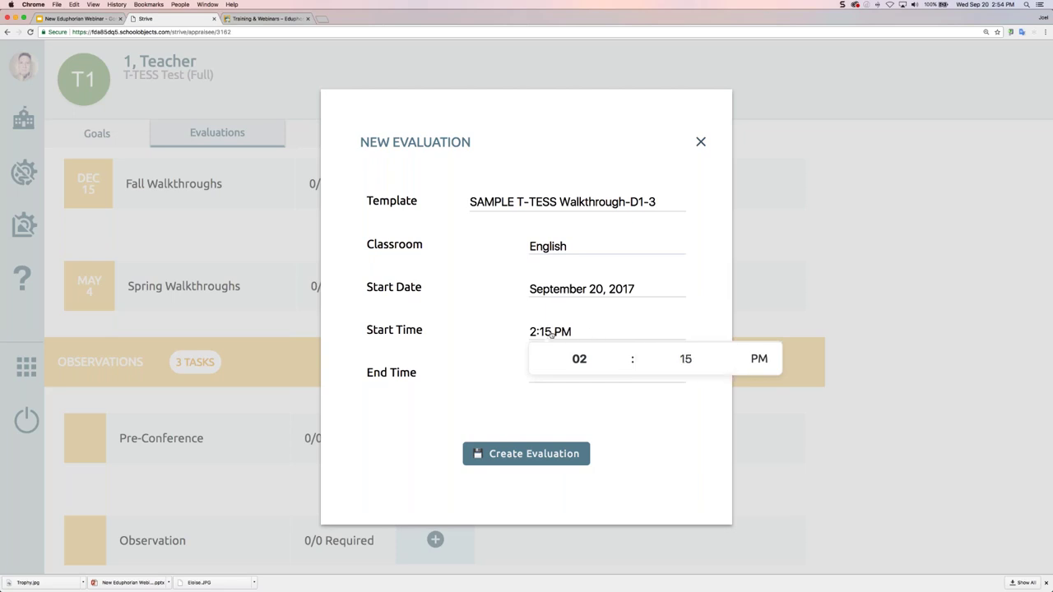
click(582, 402)
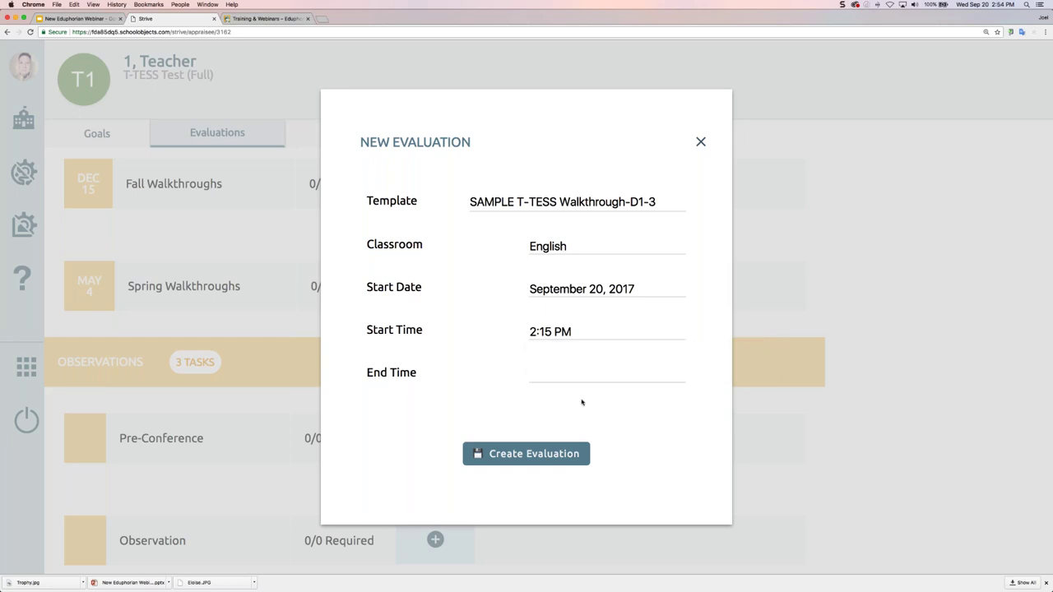
Set the end time to 2:45 PM and create the evaluation
click(580, 374)
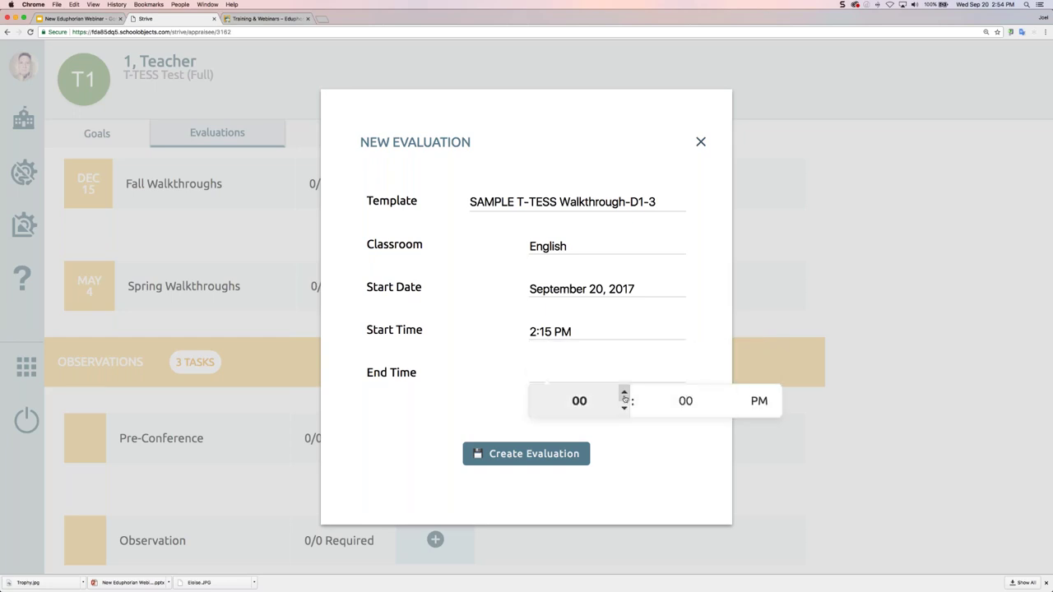
click(625, 394)
click(625, 394)
click(731, 393)
click(730, 394)
click(730, 393)
click(731, 393)
click(730, 394)
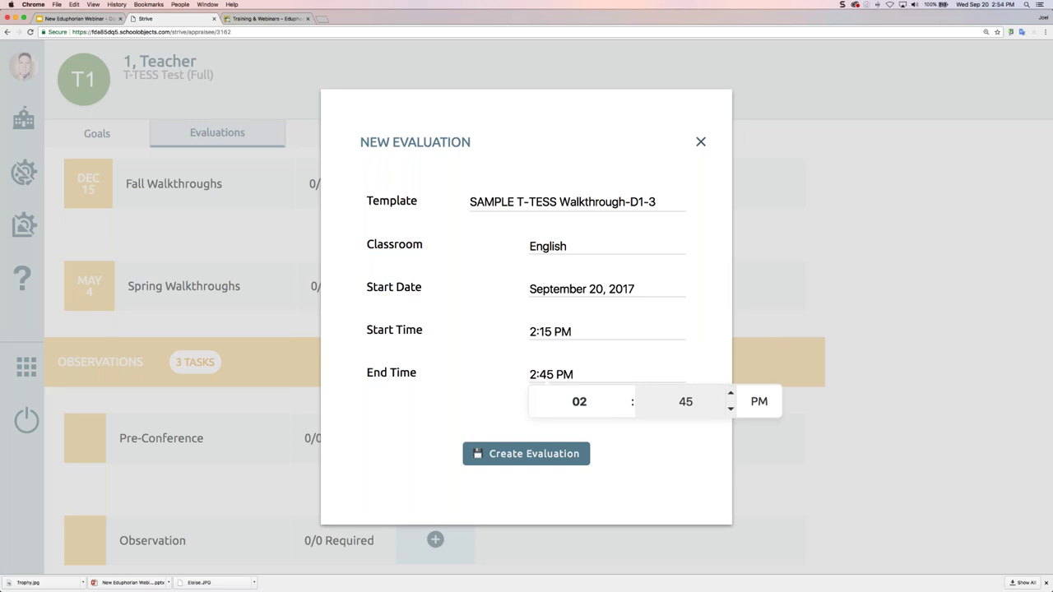
click(548, 454)
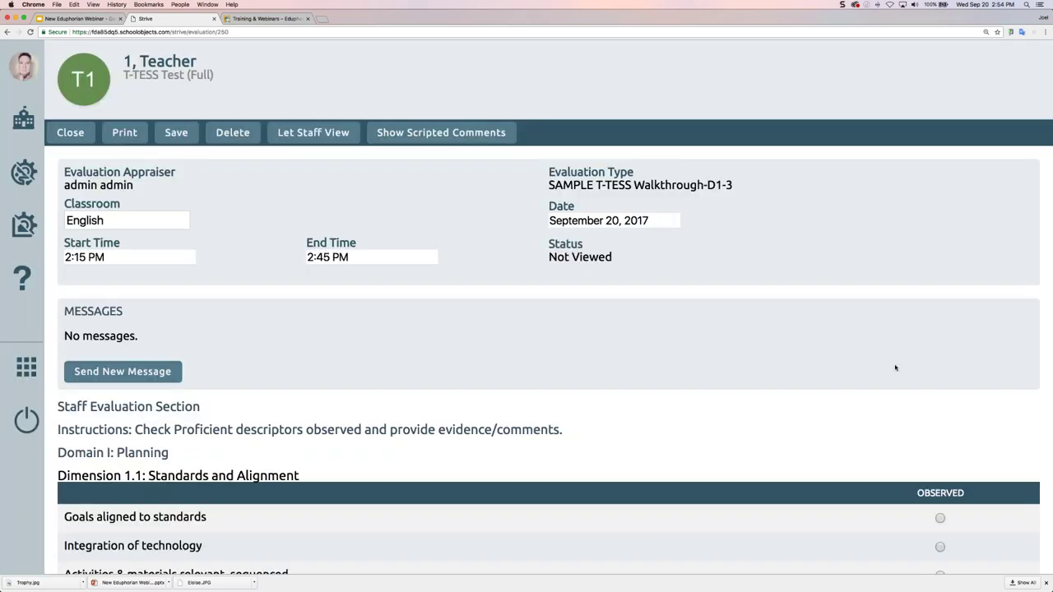
Close the new Fall Walkthroughs evaluation form to return to the teacher's Evaluations page
scroll(839, 367, down, 4)
scroll(837, 368, up, 4)
click(69, 134)
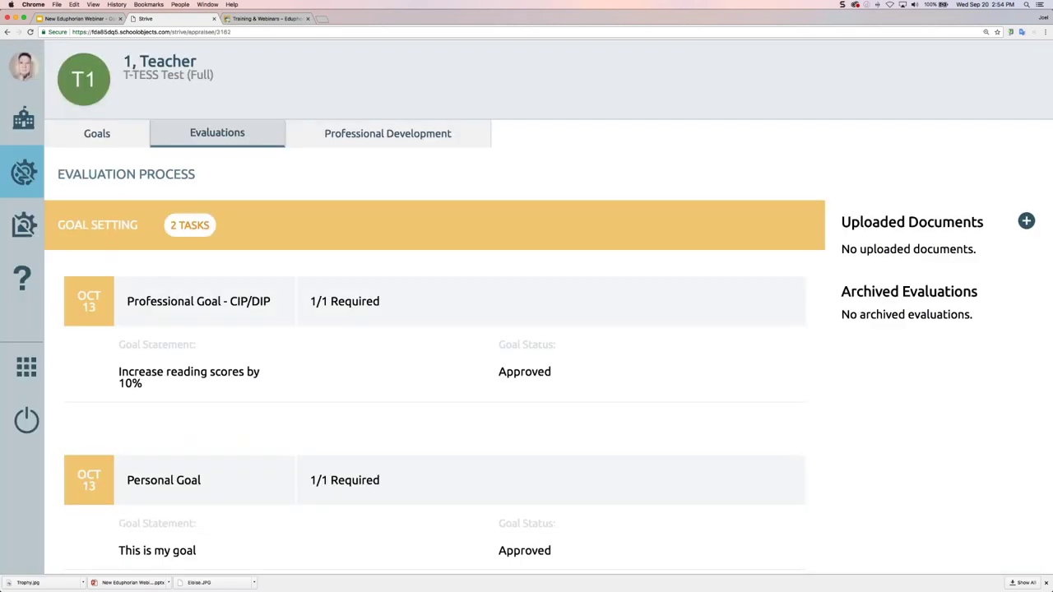
Browse the Evaluation Templates categories in configuration, then return to the staff dashboard
click(23, 172)
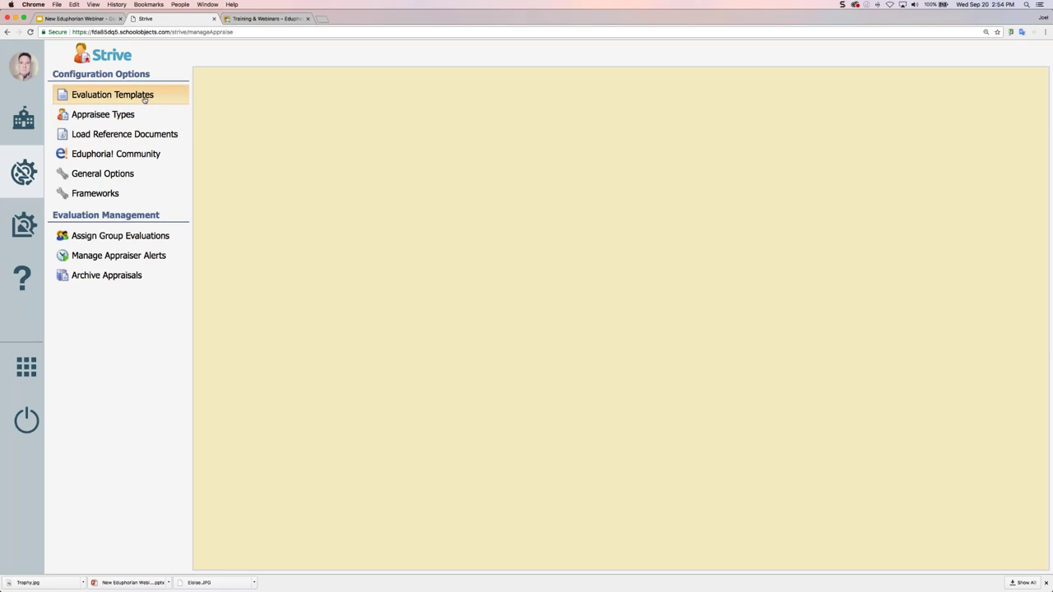
click(144, 96)
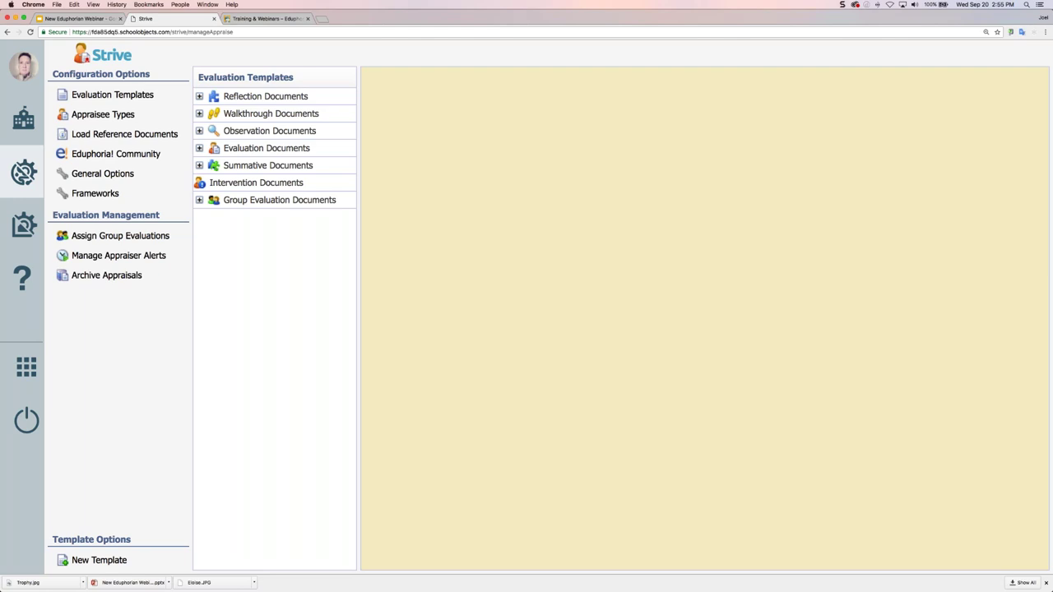
click(23, 119)
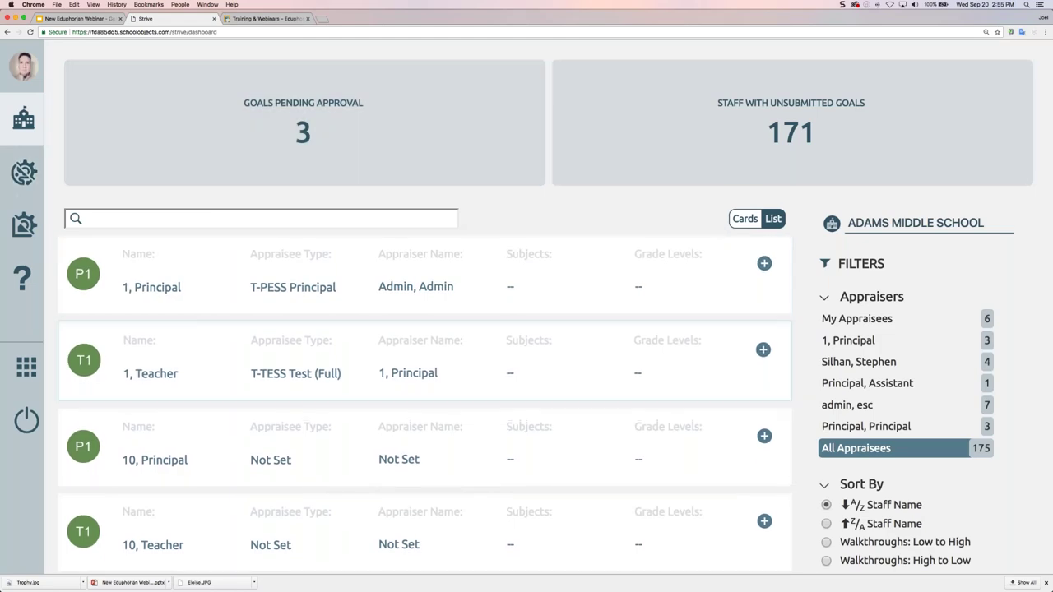
Open the teacher's appraisee page and compare the Goals and Evaluations tabs
click(150, 374)
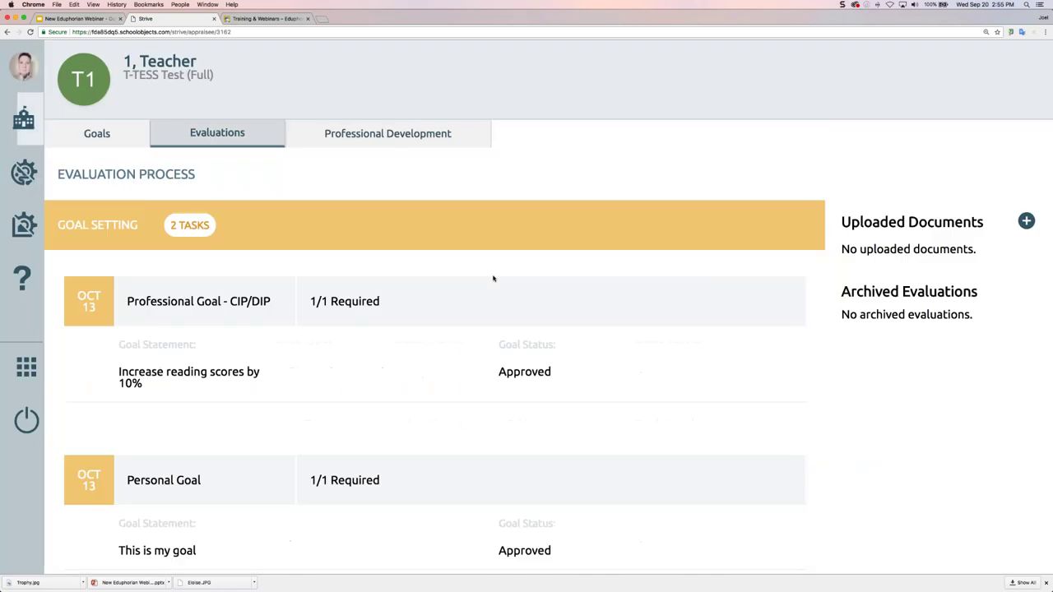
scroll(711, 314, down, 2)
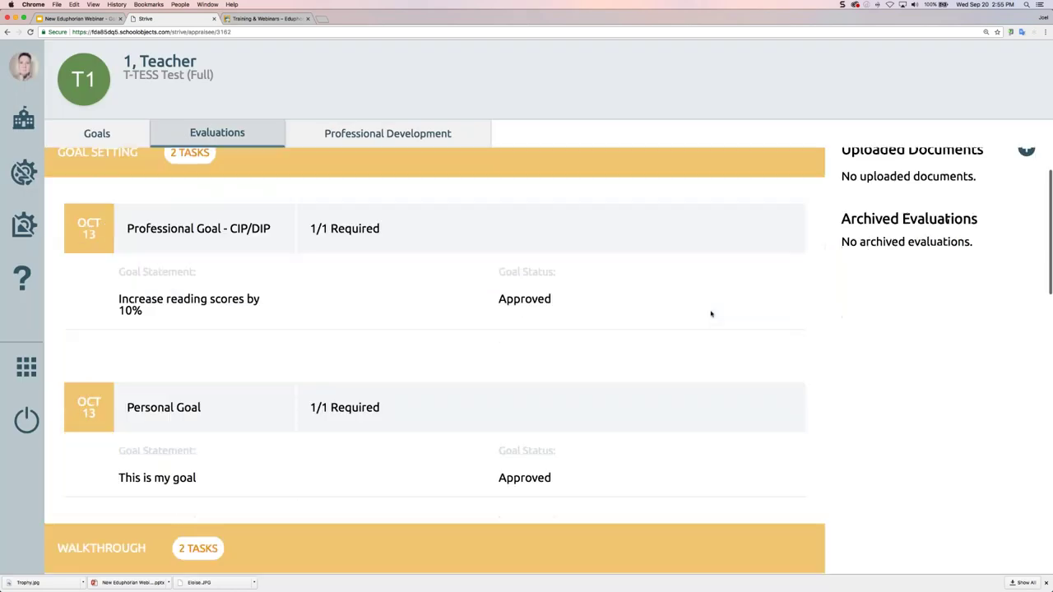
scroll(711, 313, down, 1)
scroll(711, 313, down, 1)
scroll(710, 314, down, 2)
click(99, 134)
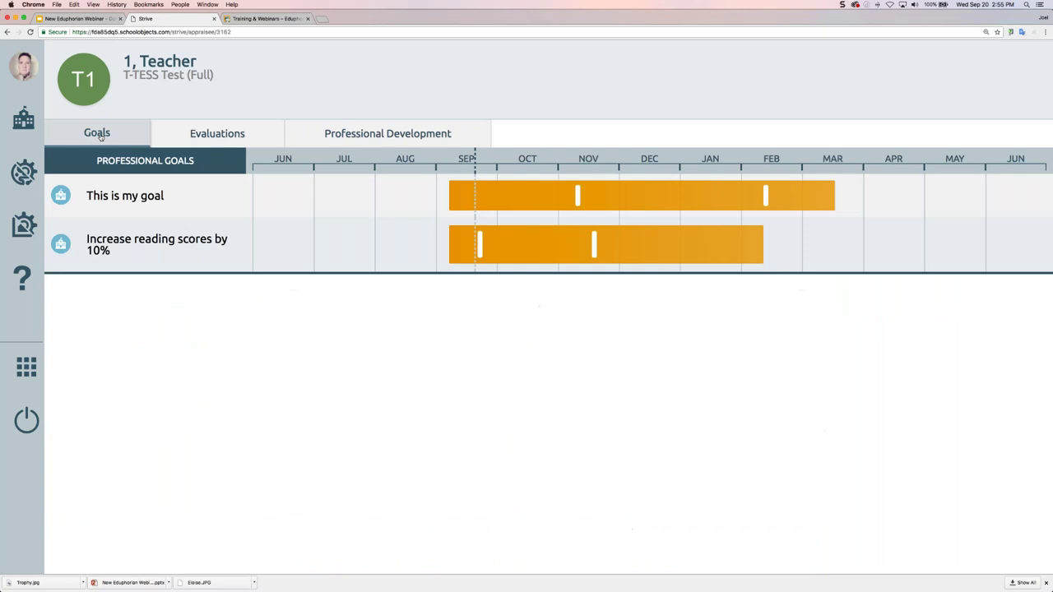
click(194, 137)
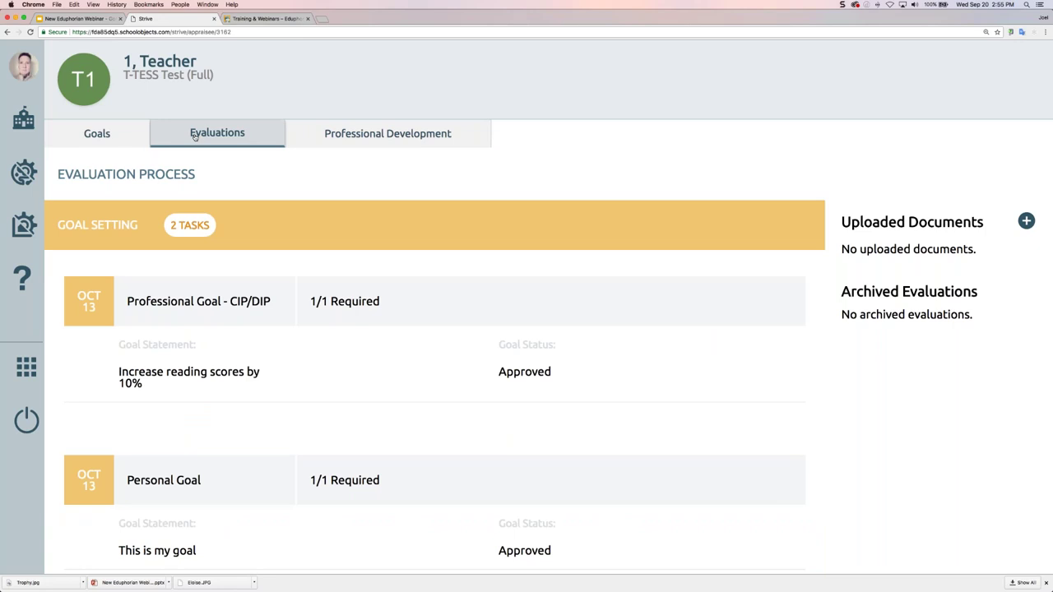
Revisit the Goals timeline, then return to Evaluations and scroll to the Fall Walkthroughs task at 0/2
click(95, 137)
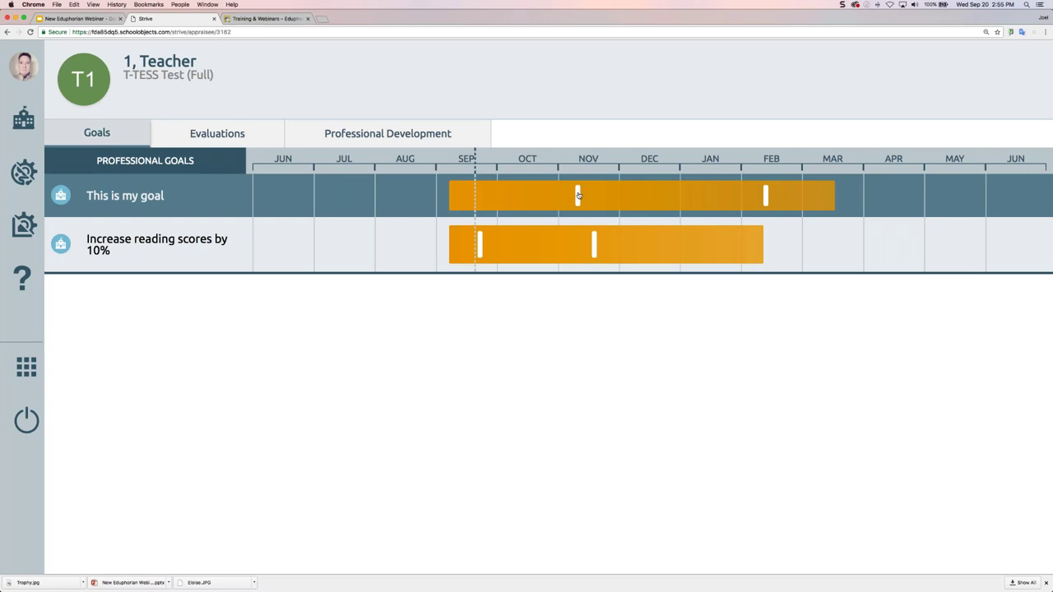
click(578, 195)
click(244, 135)
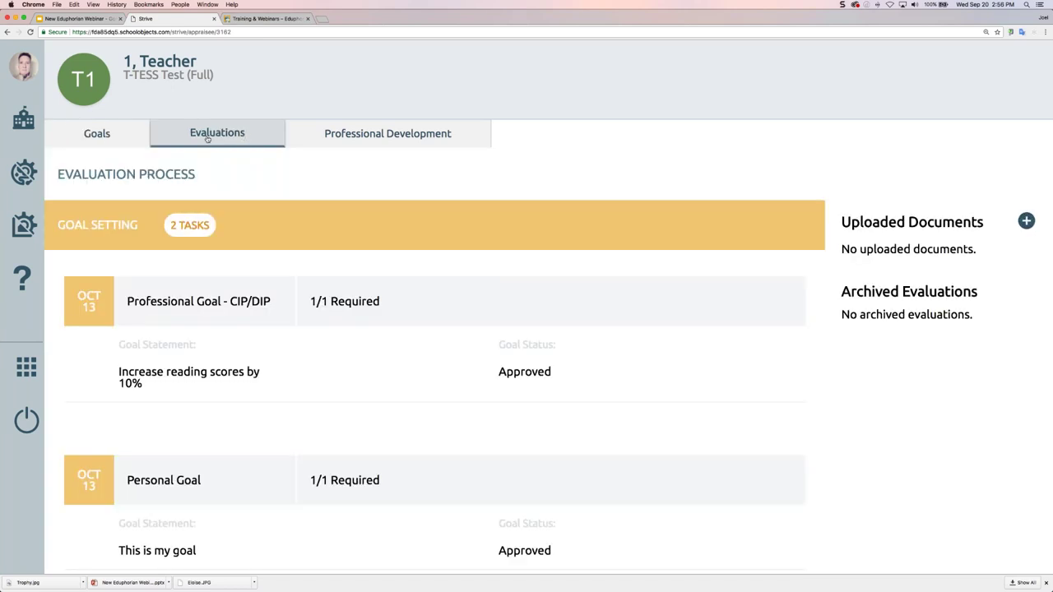
scroll(244, 155, down, 3)
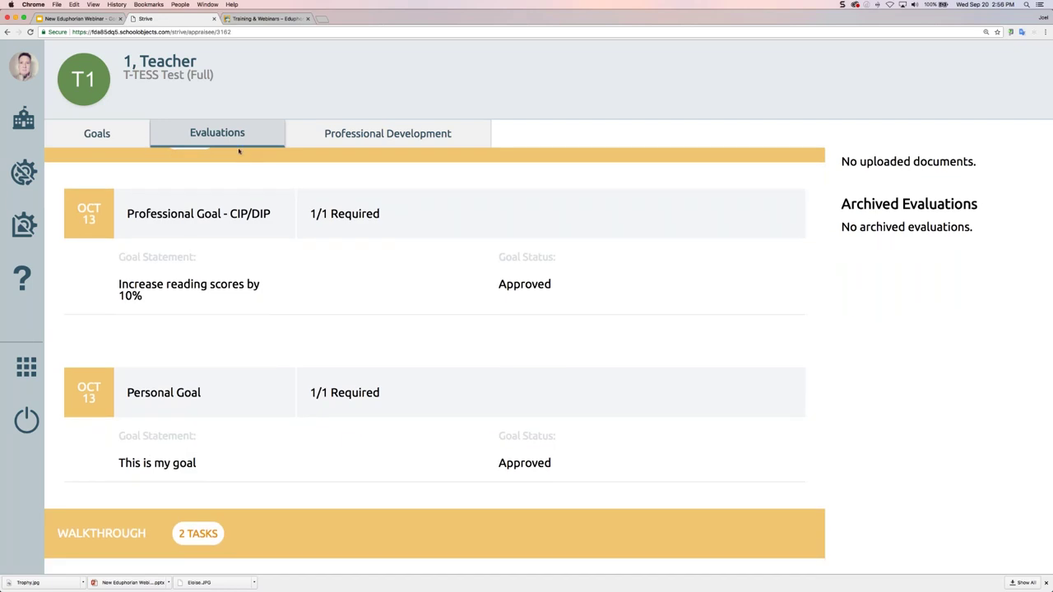
scroll(219, 138, down, 2)
scroll(548, 357, down, 1)
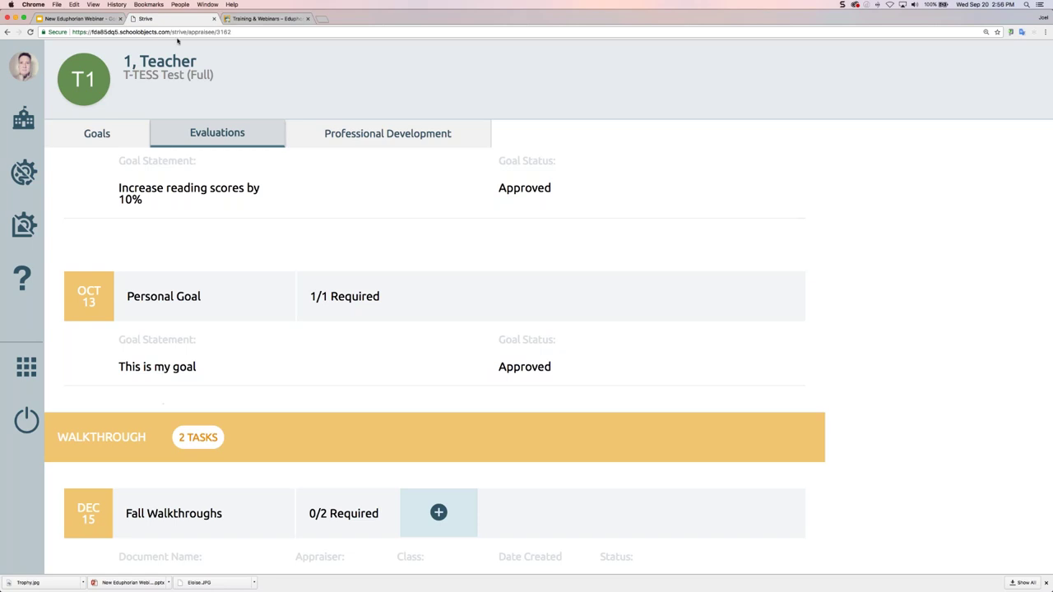
Close the Training & Webinars tab and view the teacher's two goals plotted on the Goals timeline
click(307, 18)
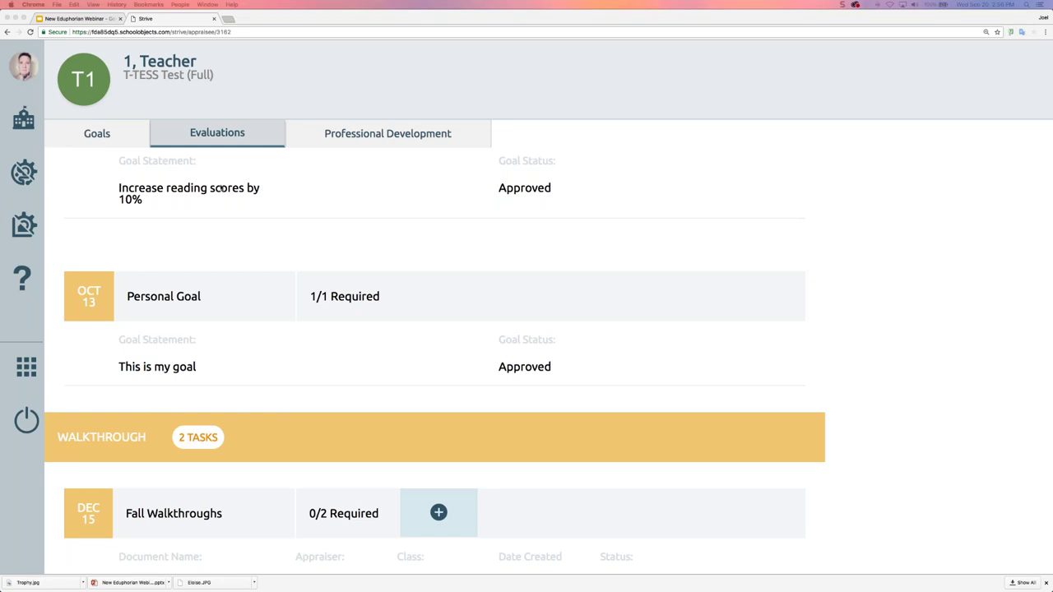
scroll(310, 212, up, 5)
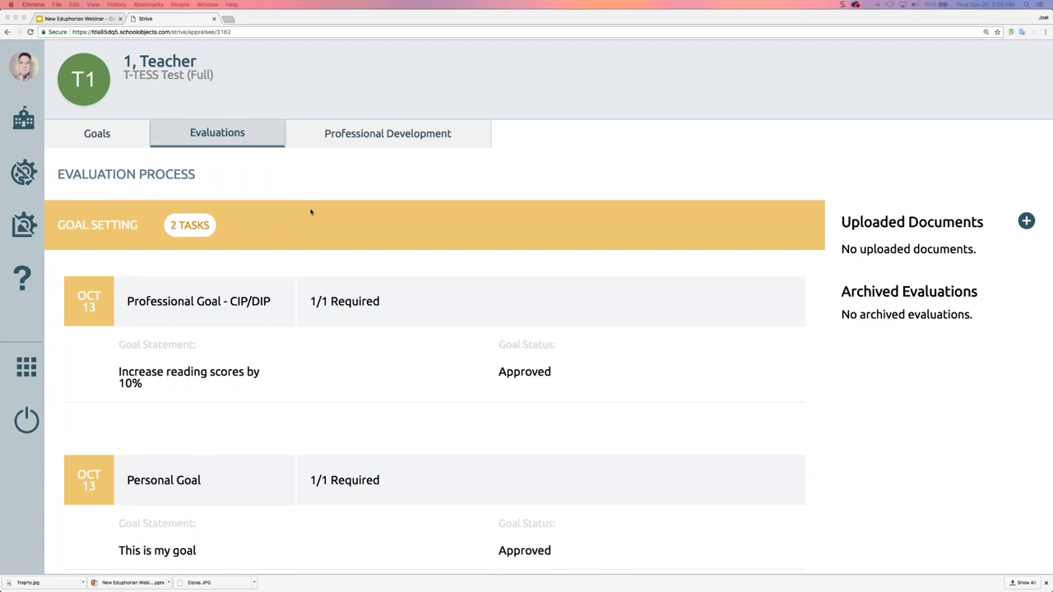
scroll(310, 212, down, 1)
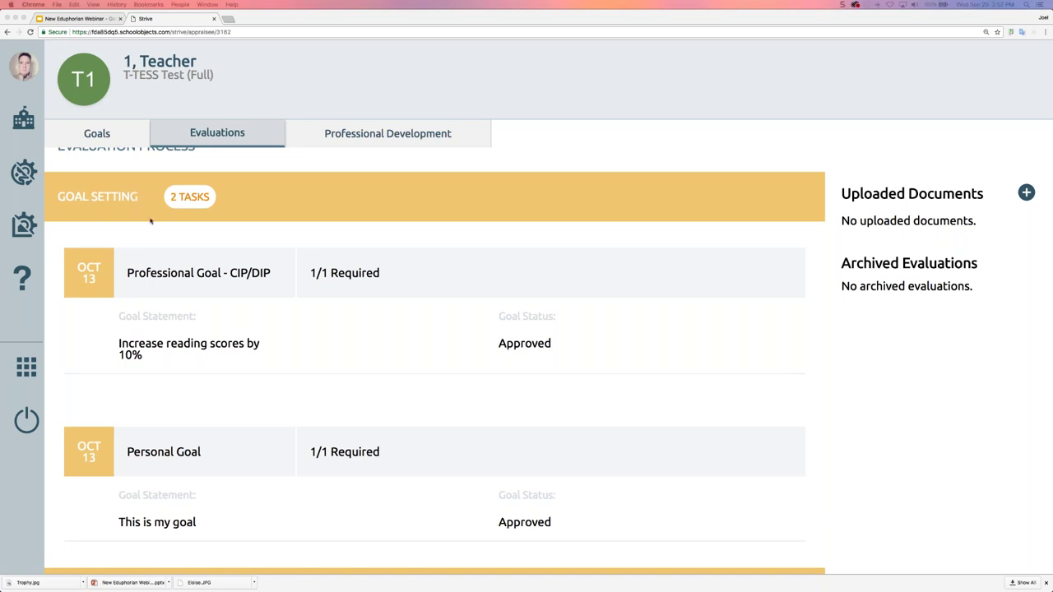
scroll(152, 216, down, 5)
click(116, 137)
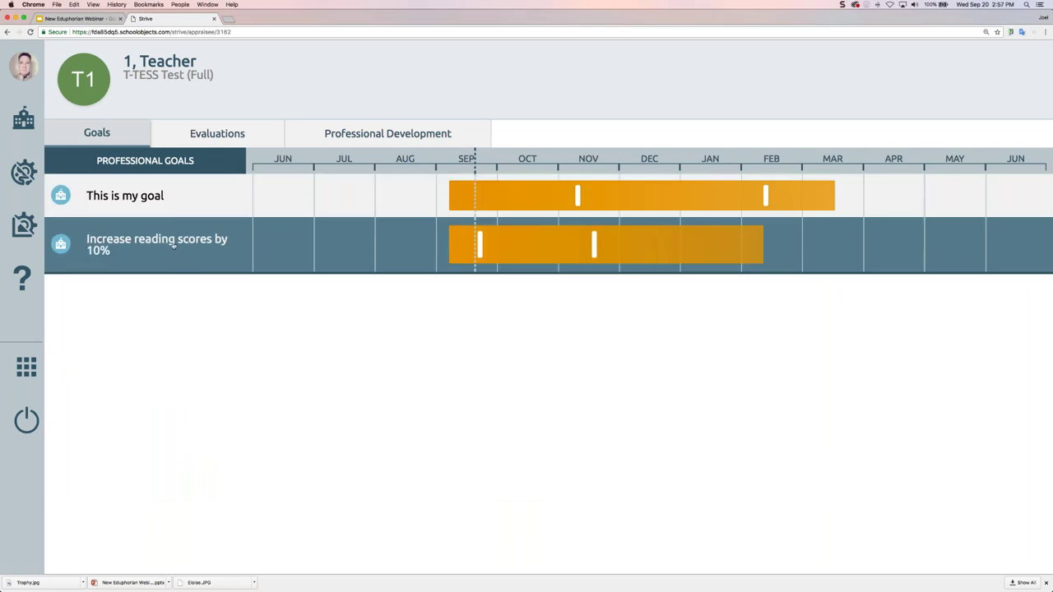
Review the teacher's Evaluations and Goals tabs once more
click(216, 136)
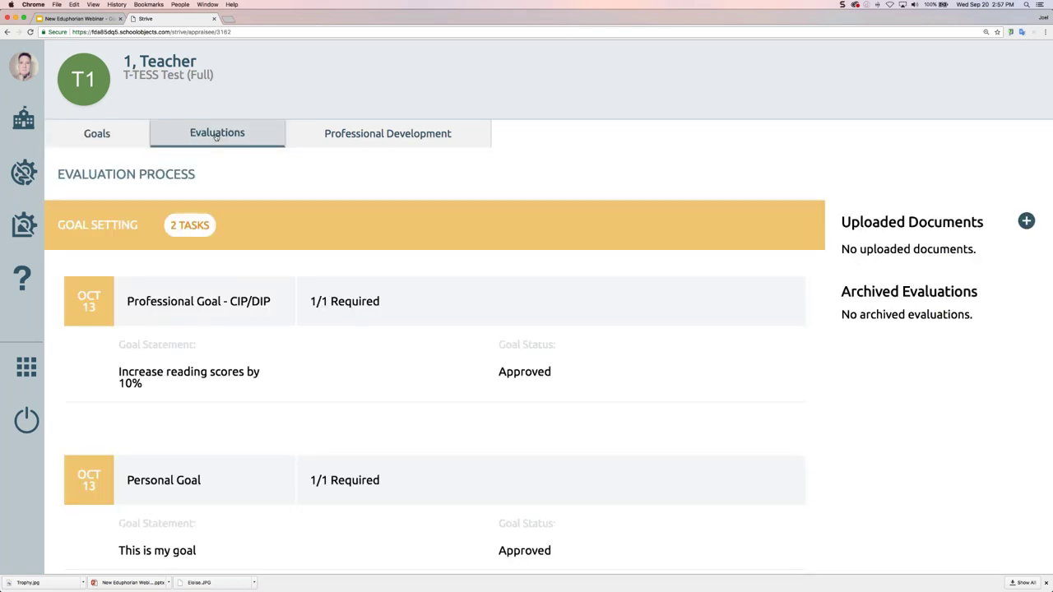
scroll(259, 197, down, 3)
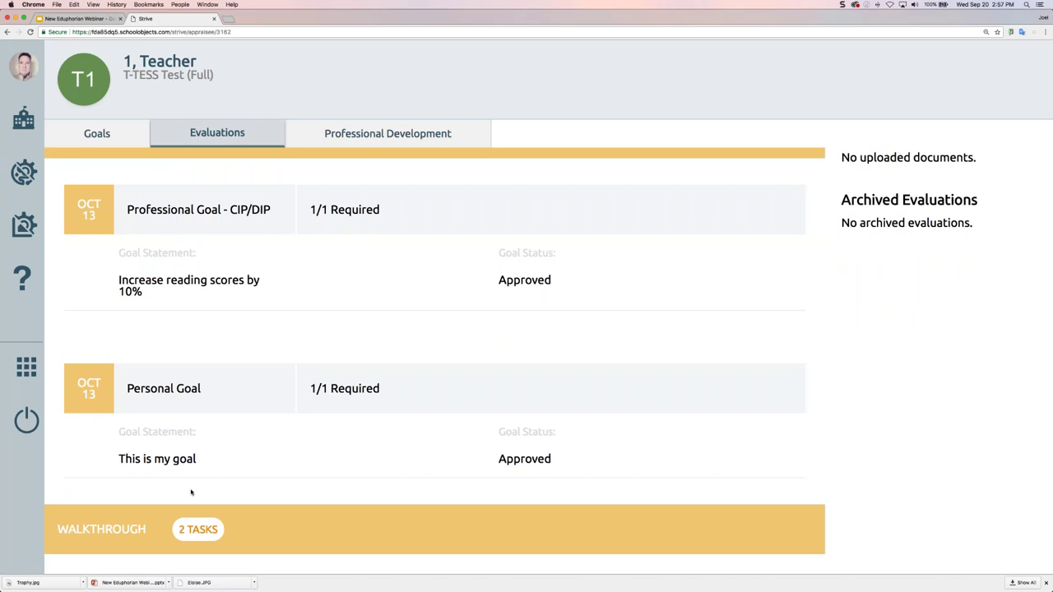
scroll(184, 491, up, 1)
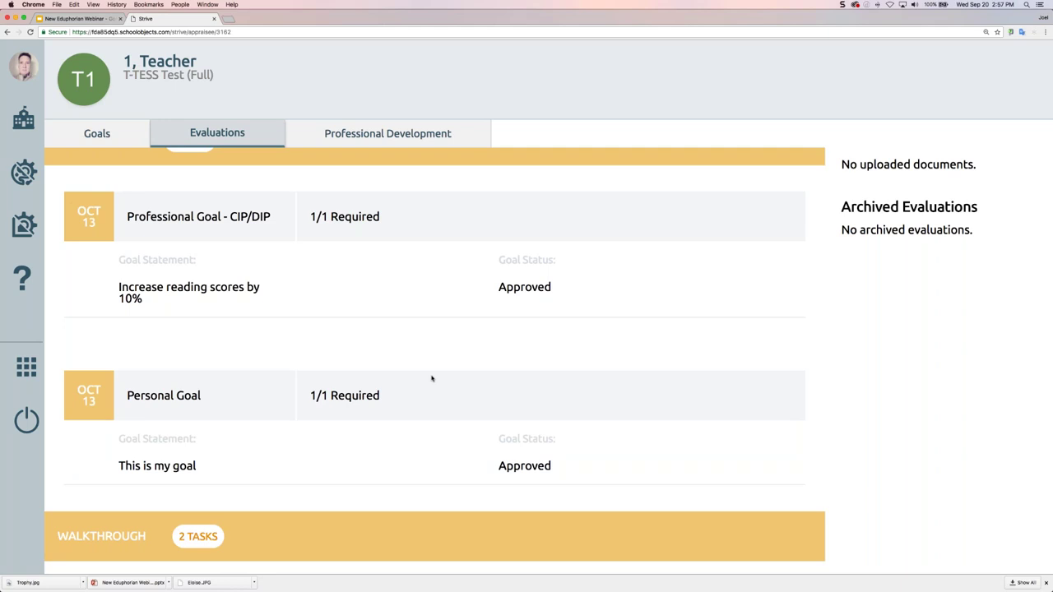
click(97, 133)
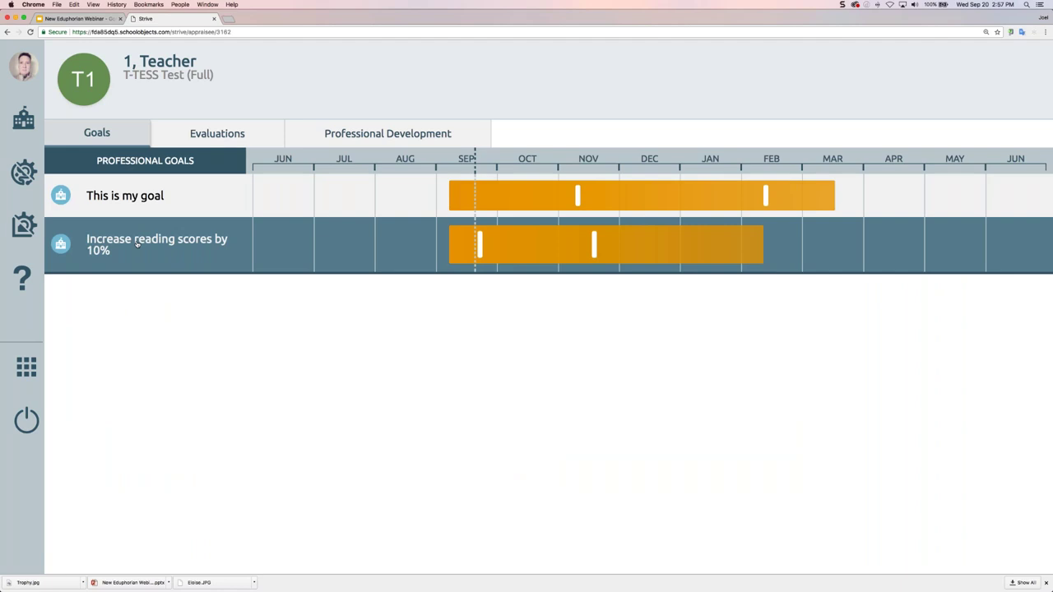
click(219, 138)
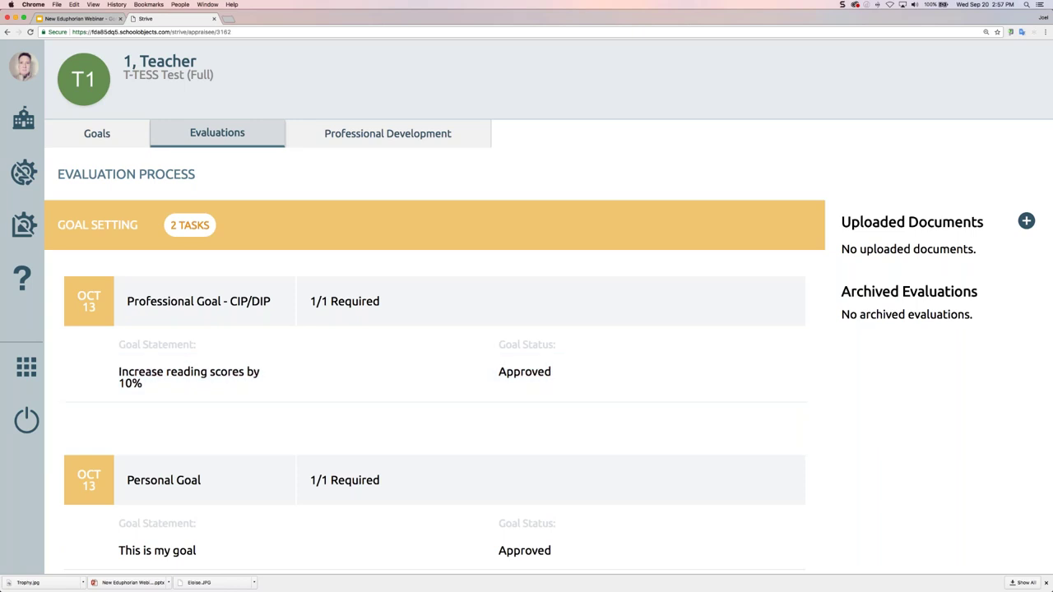
Take a final look at Goals and Evaluations, then present the New Eduphorian Webinar deck full-screen
click(96, 133)
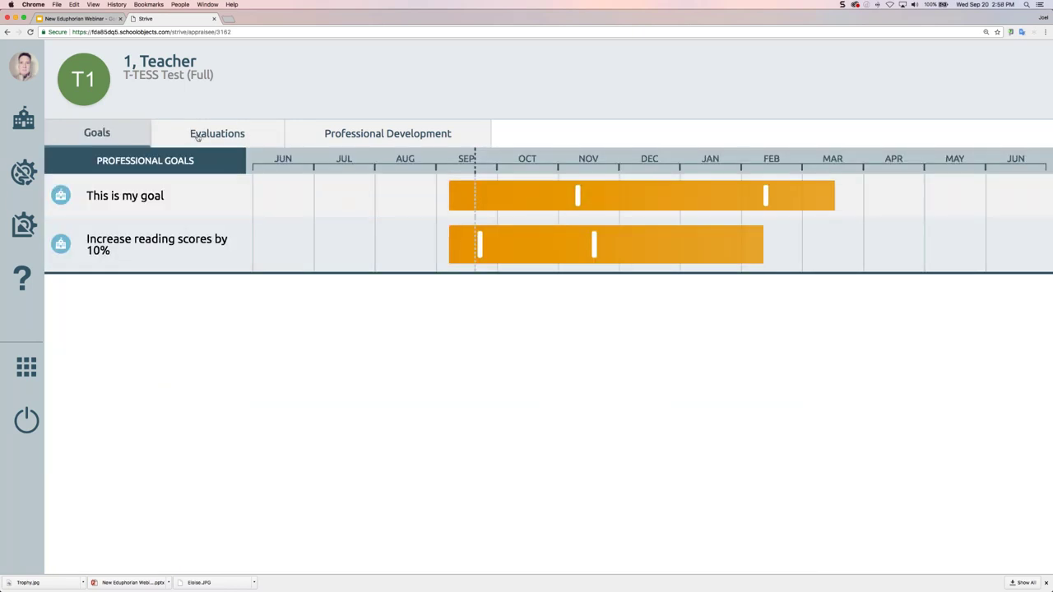
click(199, 138)
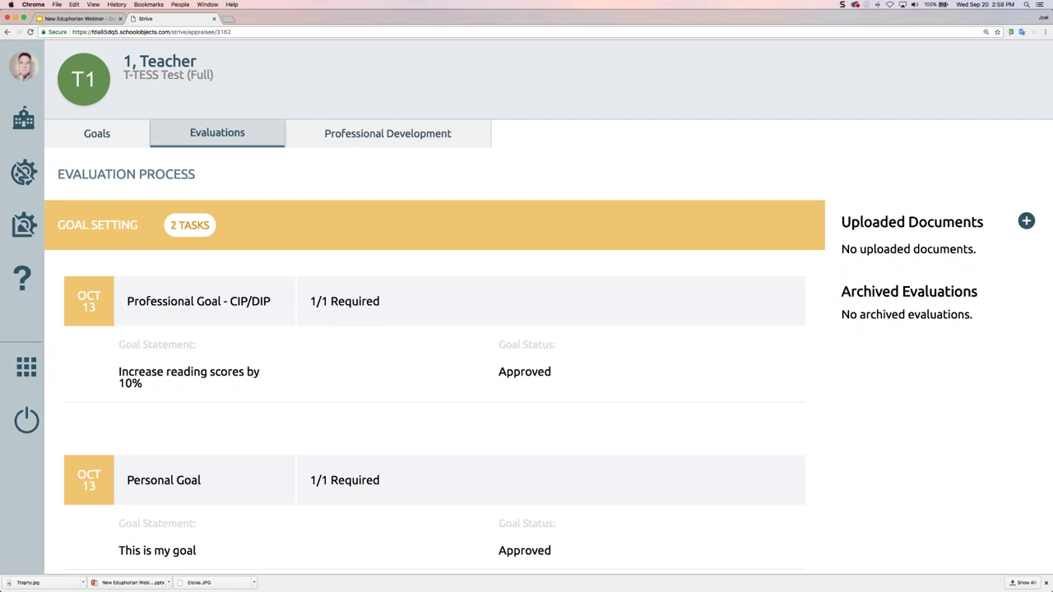
click(87, 17)
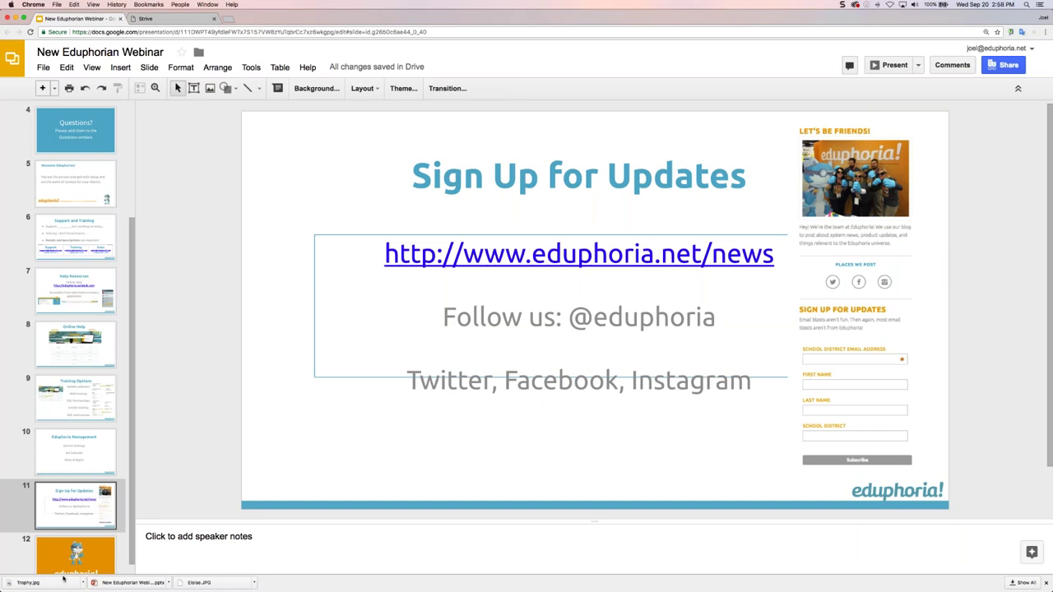
click(890, 65)
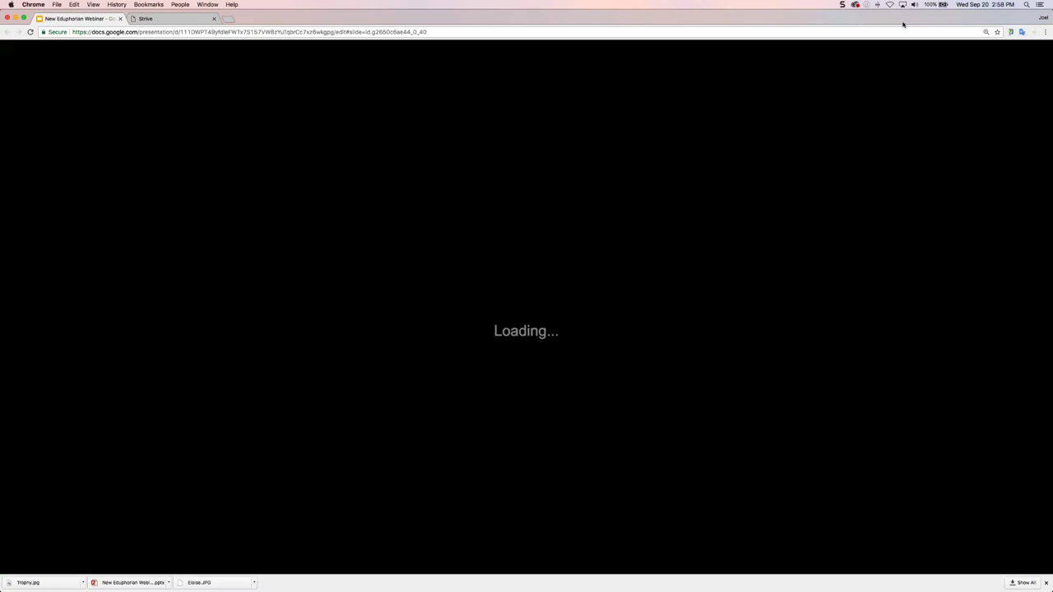